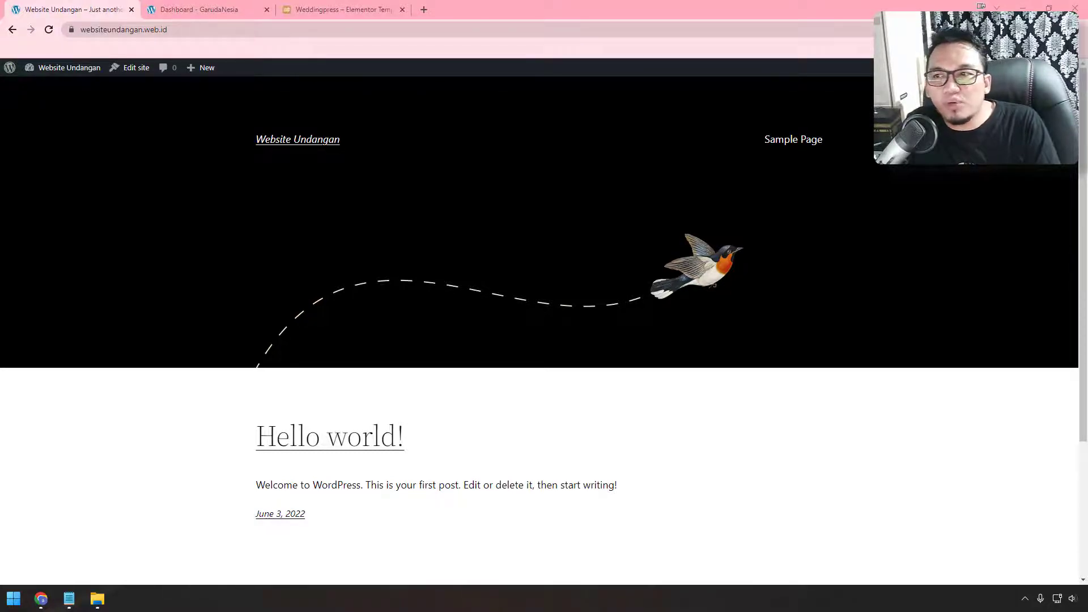
# Step: Review the WeddingPress purchases in the GarudaNesia member area and open its Download page
pyautogui.click(363, 9)
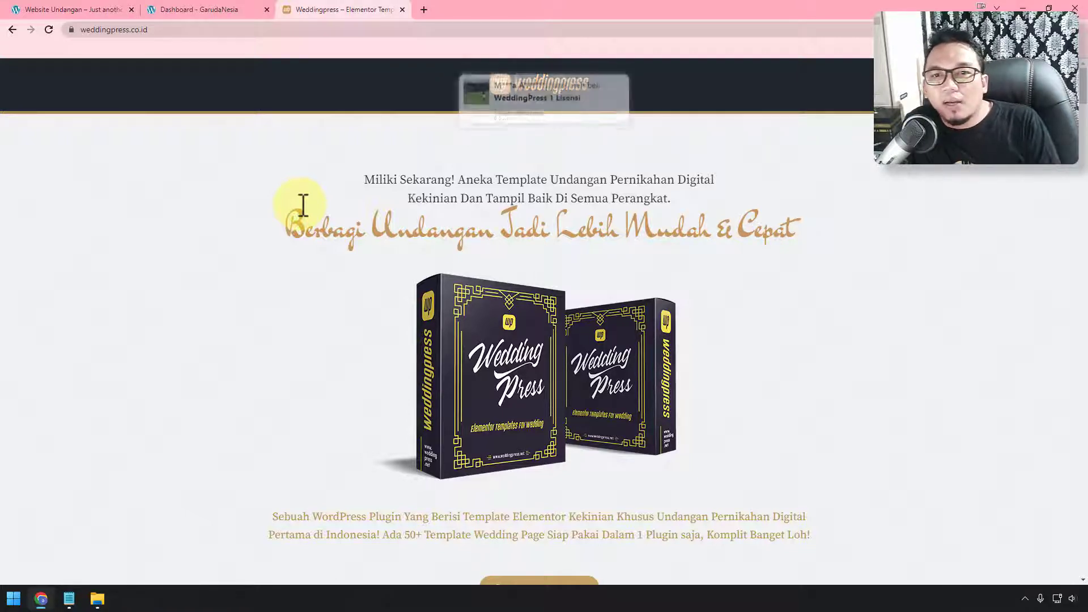
pyautogui.click(164, 10)
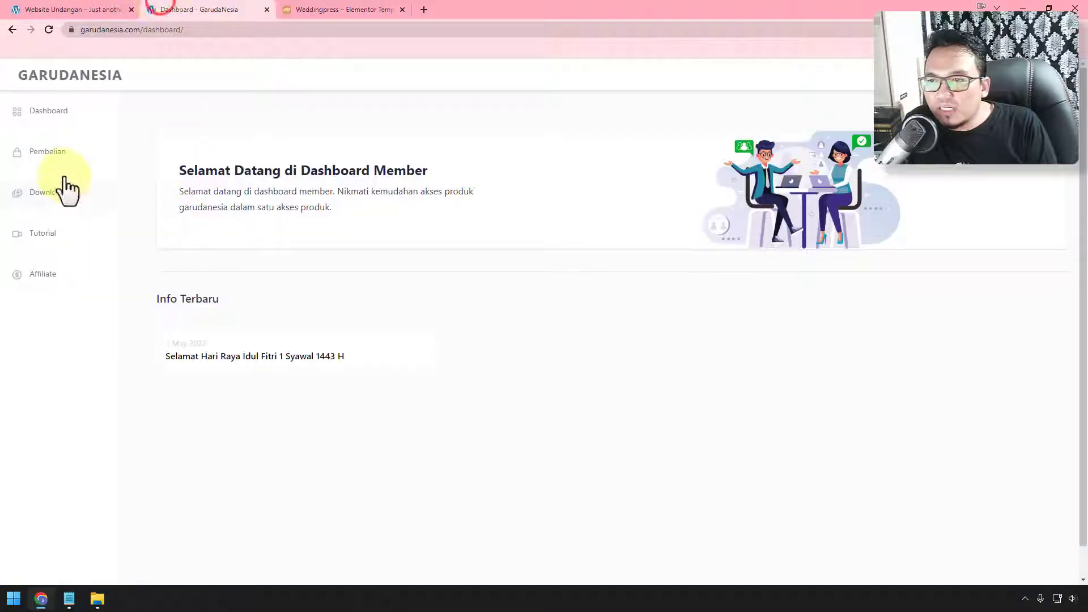
pyautogui.click(56, 160)
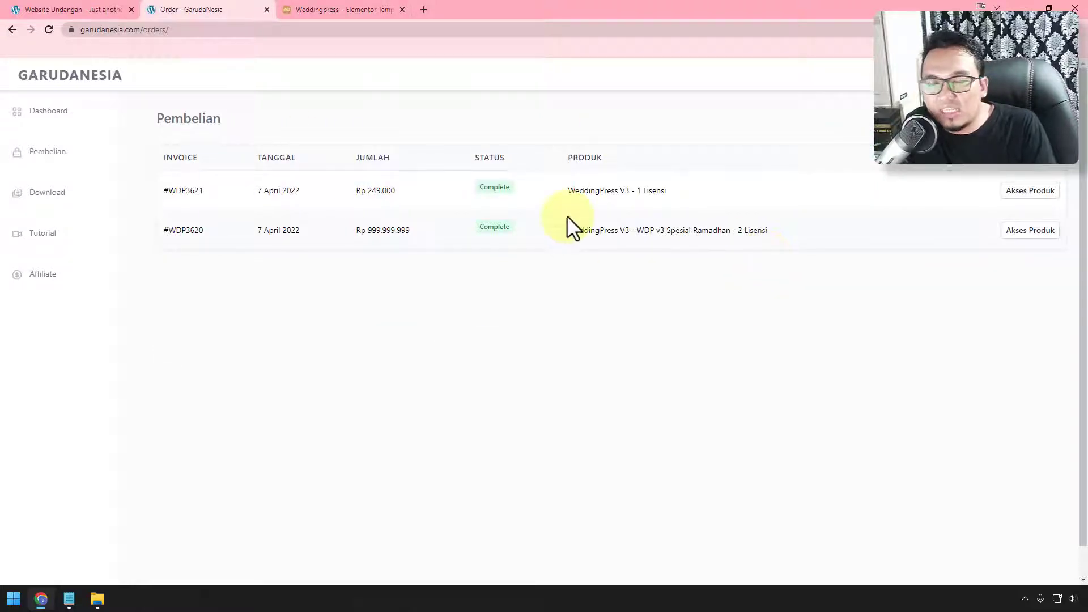
pyautogui.click(61, 191)
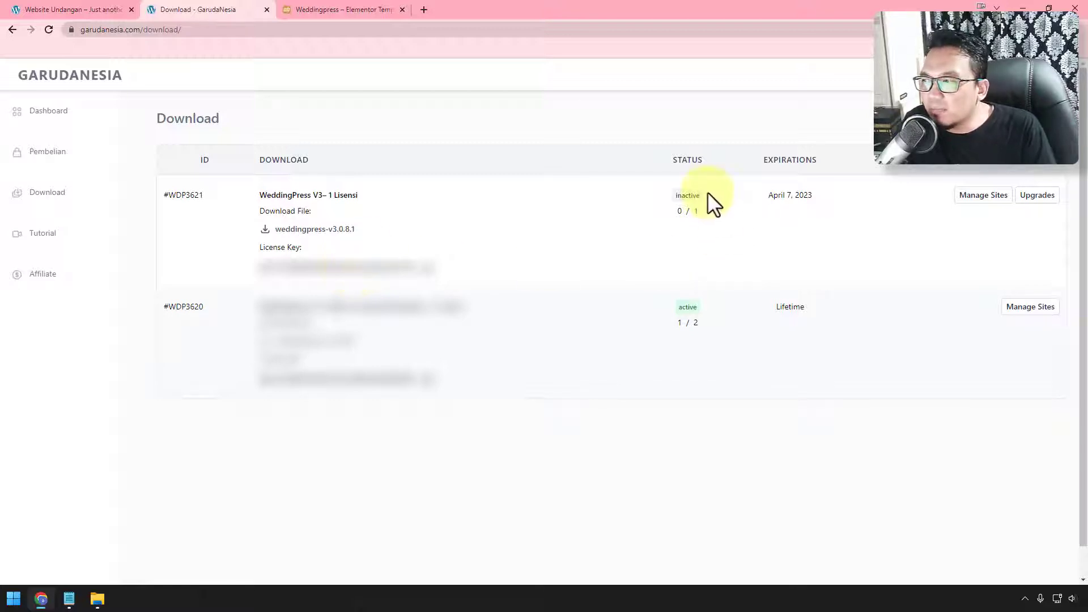
# Step: Examine the license status and the used site activations of both WeddingPress purchases
pyautogui.moveTo(706, 192); pyautogui.dragTo(674, 196)
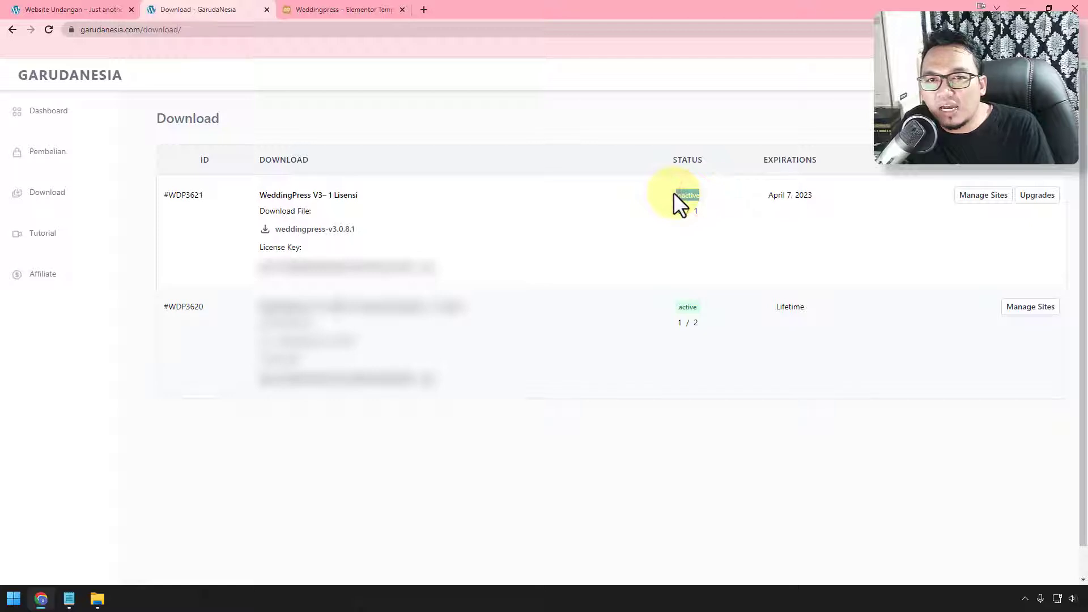
pyautogui.click(696, 214)
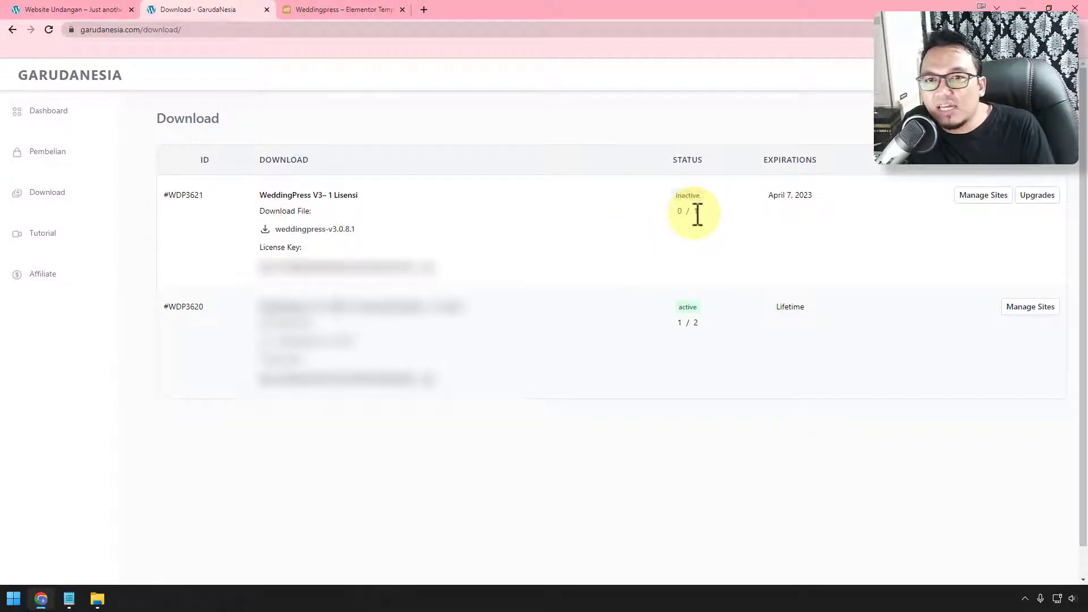
pyautogui.moveTo(699, 214); pyautogui.dragTo(673, 214)
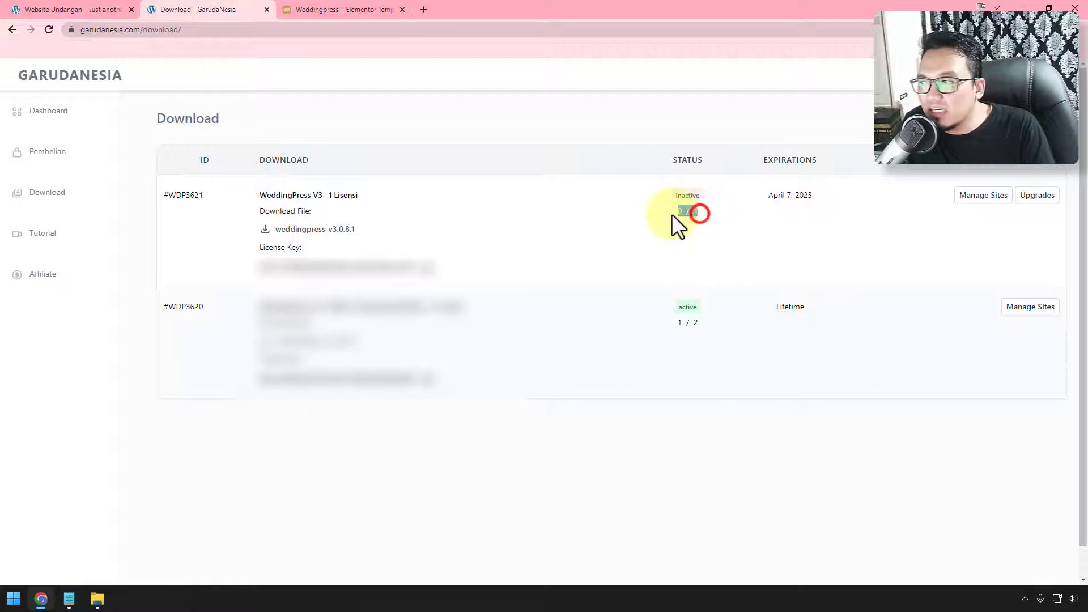
pyautogui.click(681, 211)
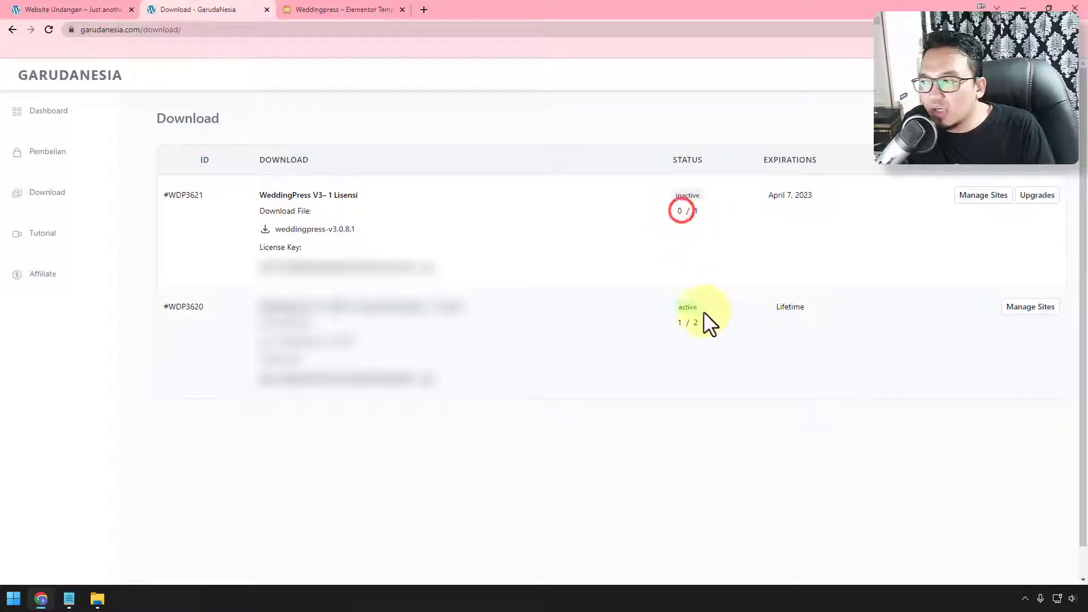
pyautogui.moveTo(700, 321); pyautogui.dragTo(684, 324)
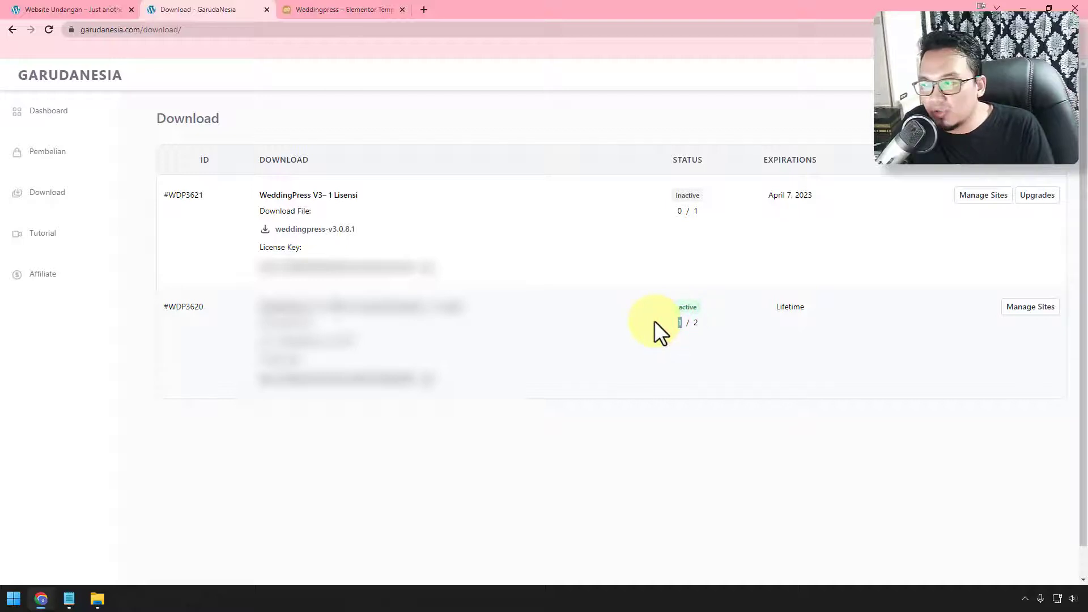
pyautogui.moveTo(706, 209); pyautogui.dragTo(691, 210)
pyautogui.click(703, 214)
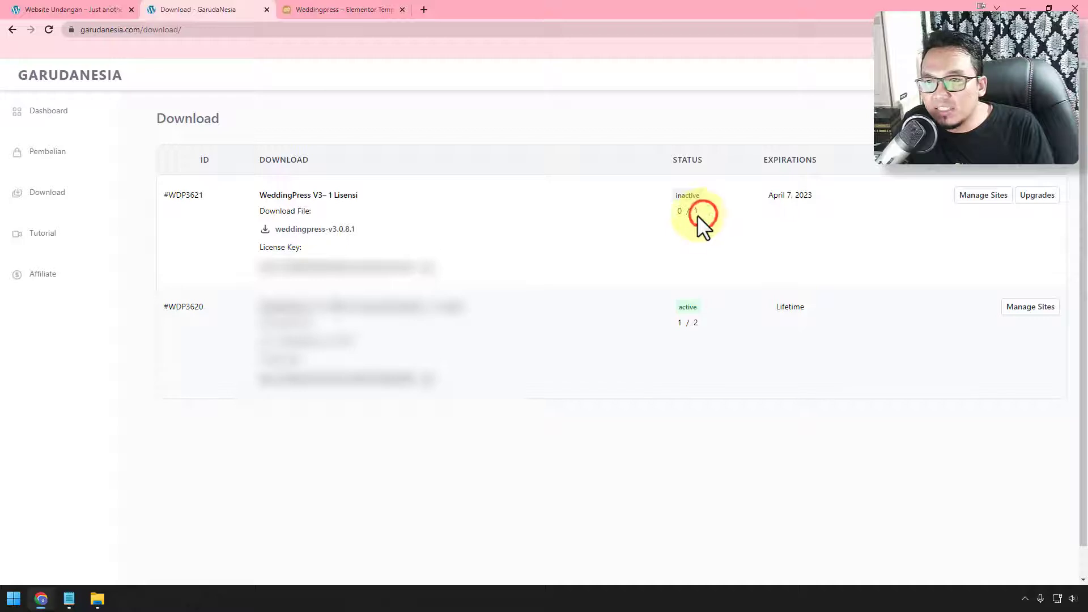
pyautogui.doubleClick(683, 213)
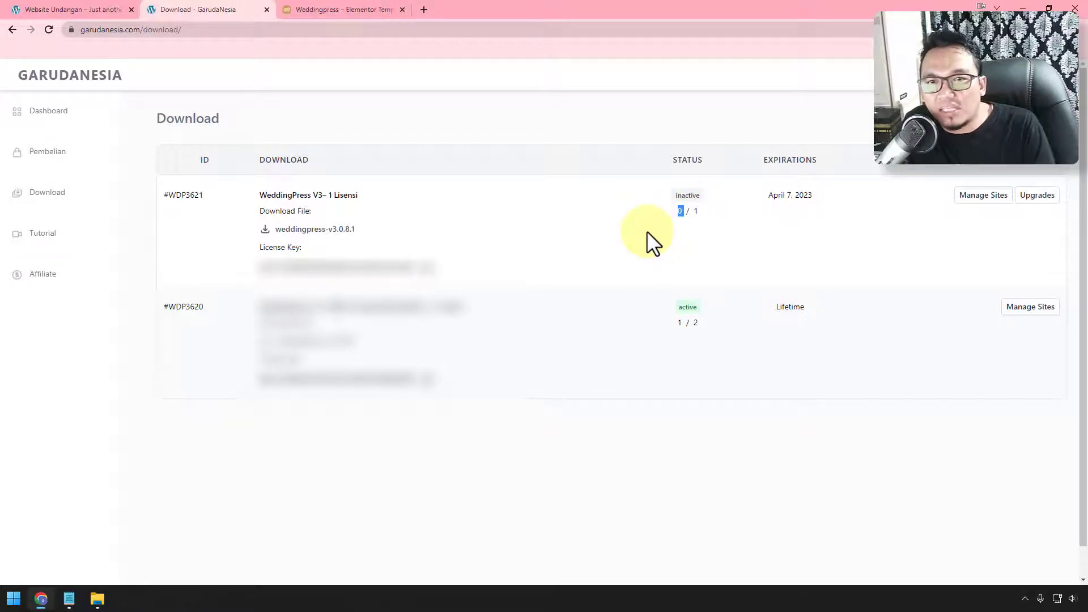
# Step: Revisit the plugin's Download page and locate the weddingpress-v3.0.8.1 archive in the V3 PLUGIN folder in File Explorer
pyautogui.click(73, 10)
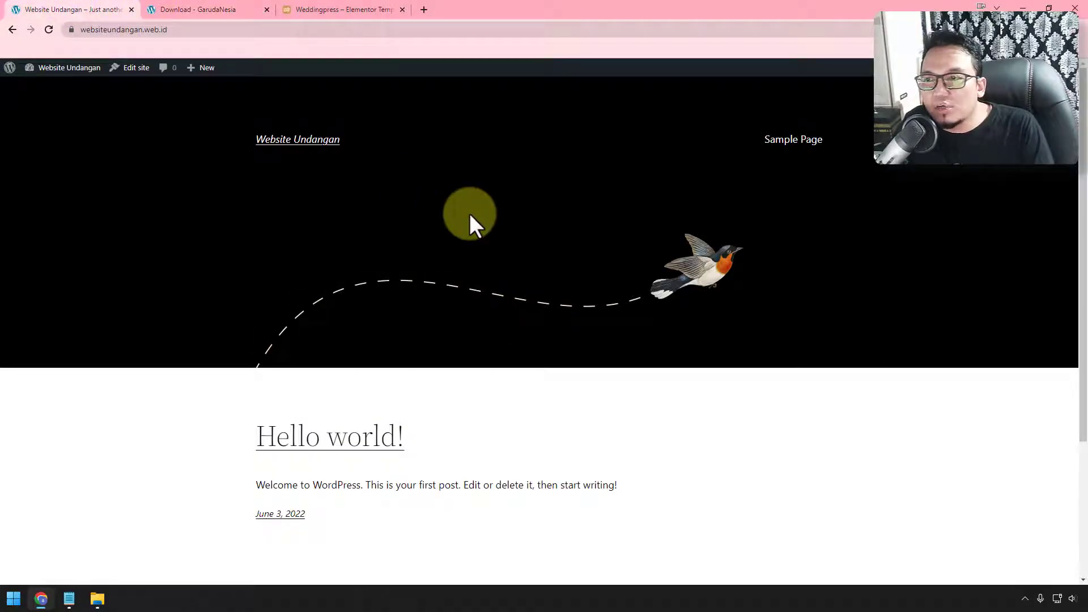
pyautogui.click(230, 10)
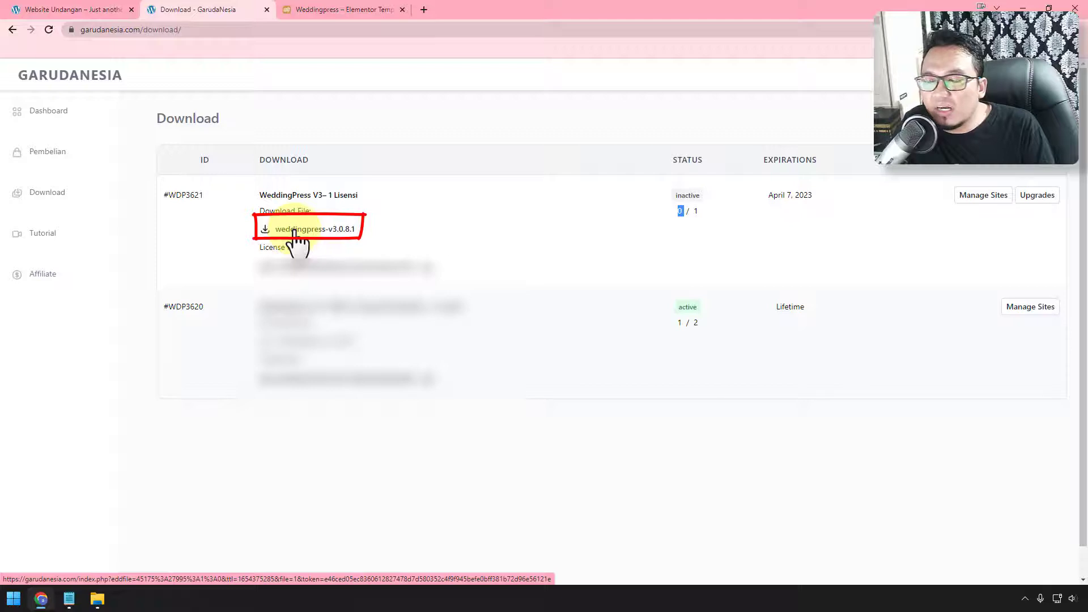
pyautogui.click(97, 599)
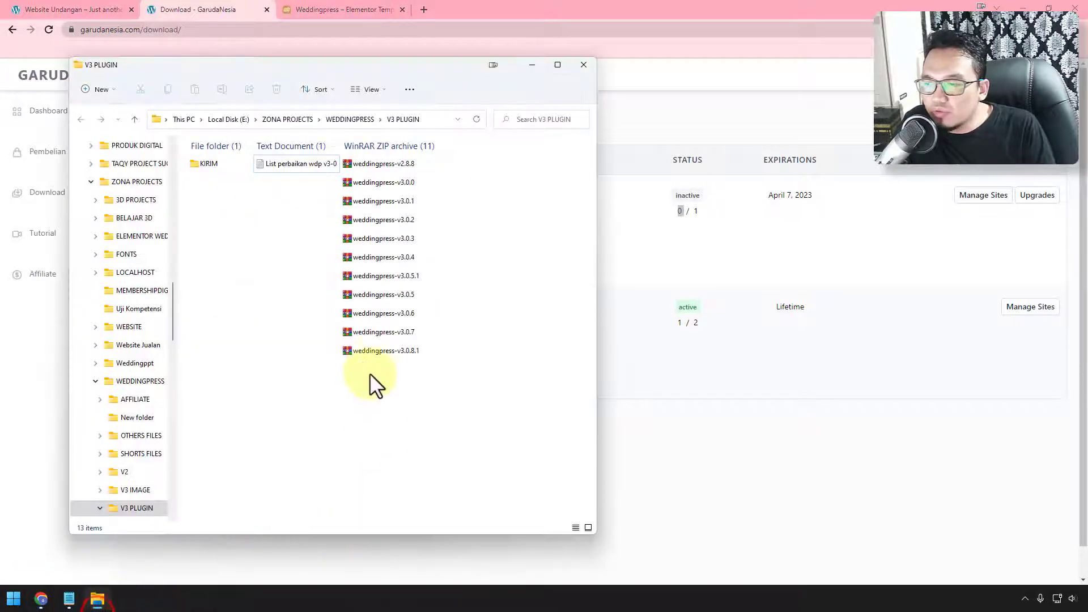
pyautogui.click(373, 351)
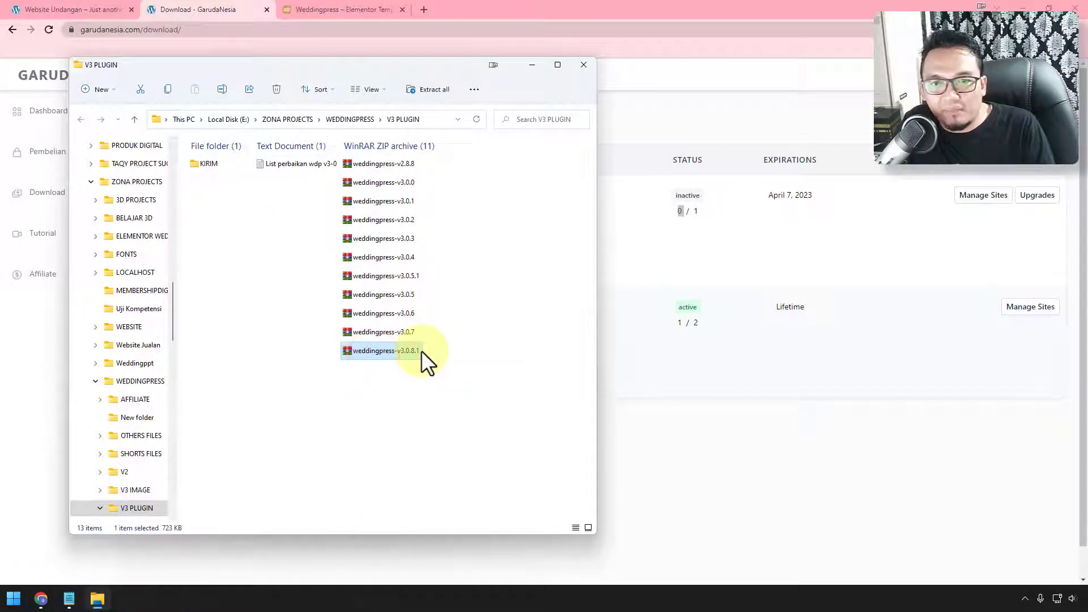
pyautogui.click(744, 492)
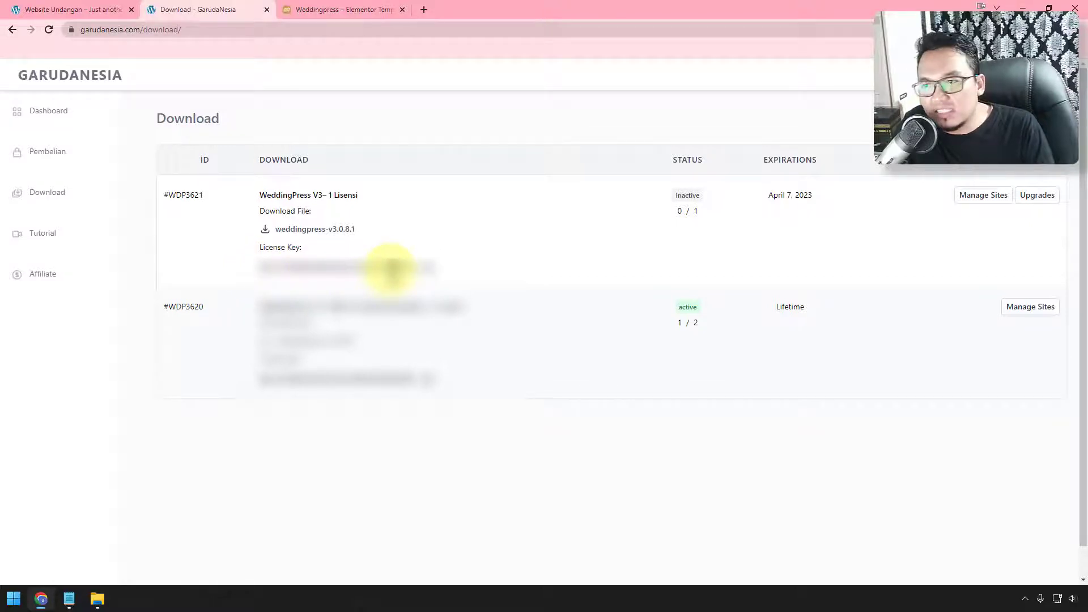
# Step: Install and activate the Hello Elementor theme from the invitation website's WordPress admin
pyautogui.click(77, 9)
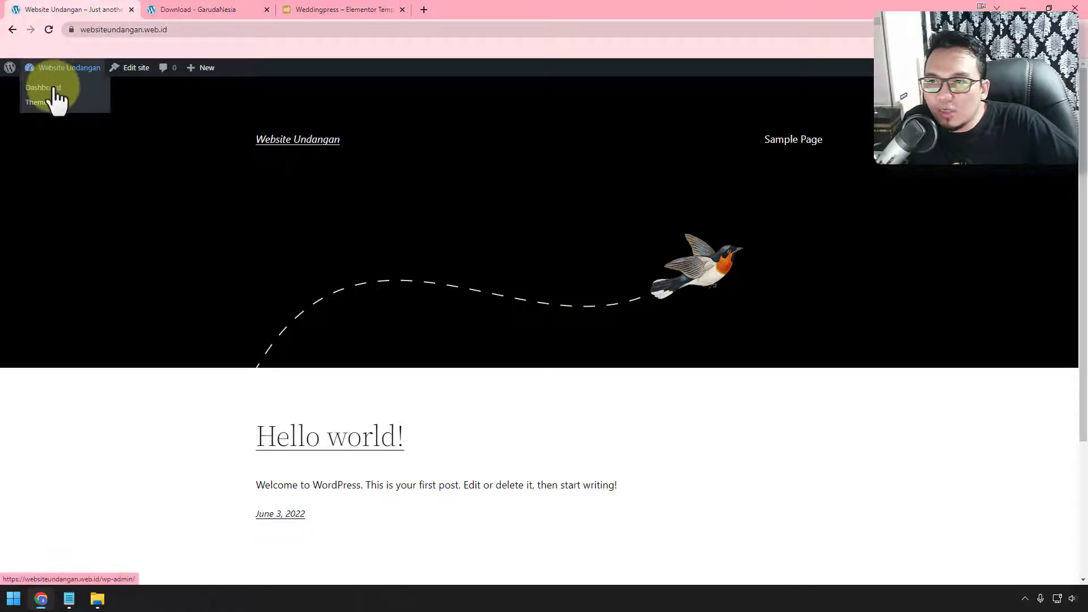
pyautogui.click(53, 90)
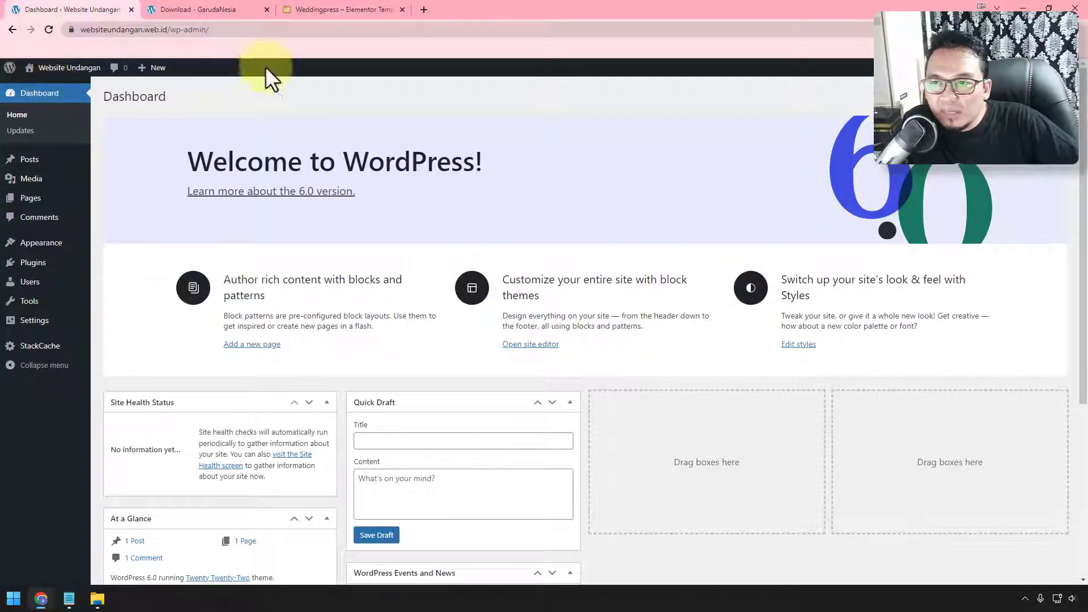
pyautogui.moveTo(51, 245)
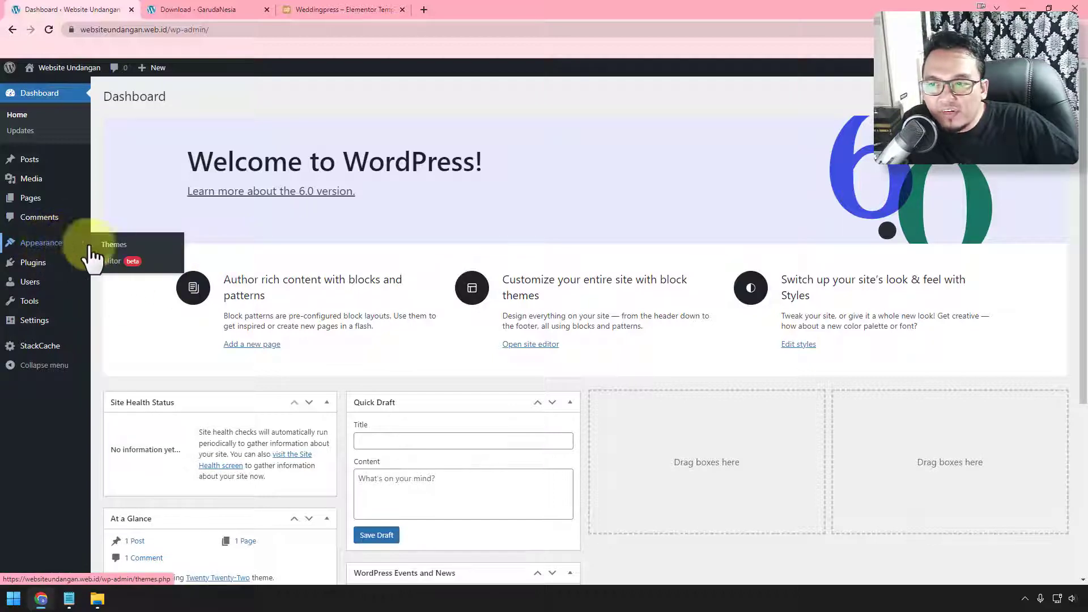
pyautogui.click(111, 246)
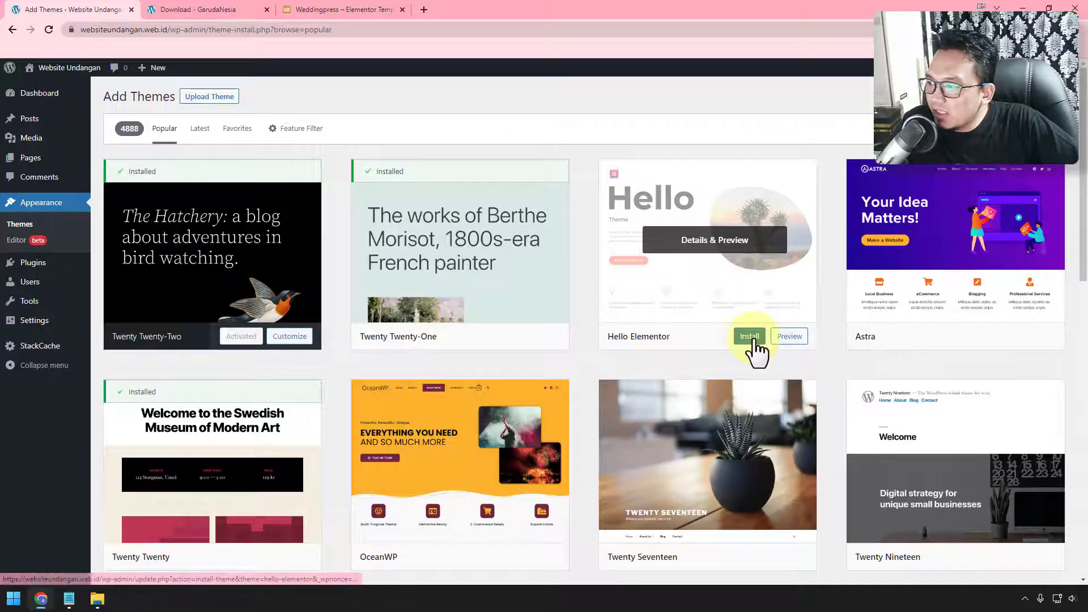
pyautogui.click(749, 336)
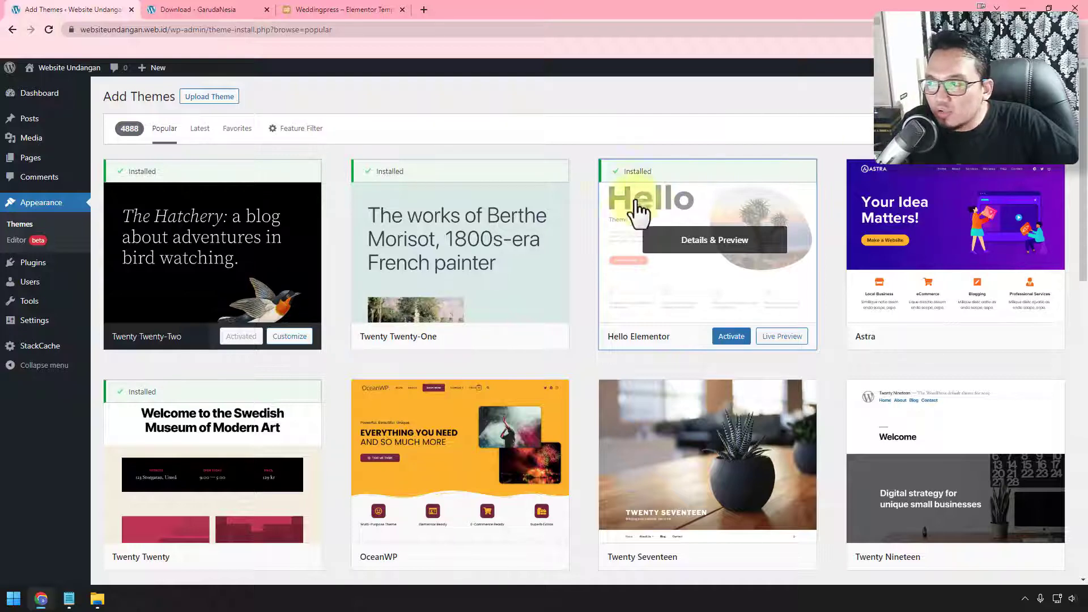
pyautogui.click(735, 343)
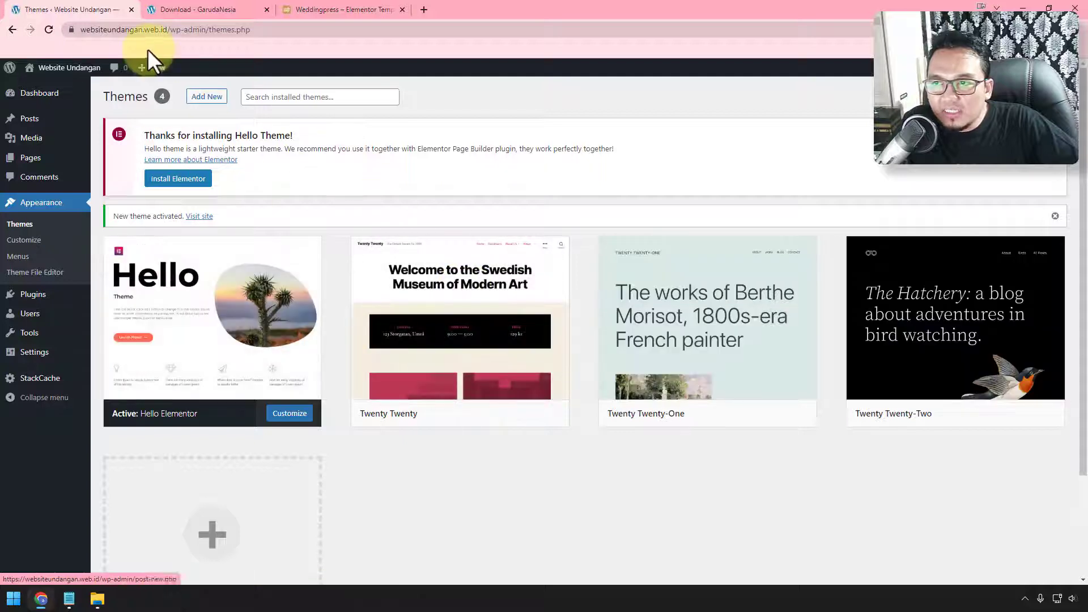
# Step: Check the site's front end with the new theme in a separate browser tab, and dismiss the Install Elementor notice on the Themes page
pyautogui.rightClick(70, 85)
pyautogui.click(97, 95)
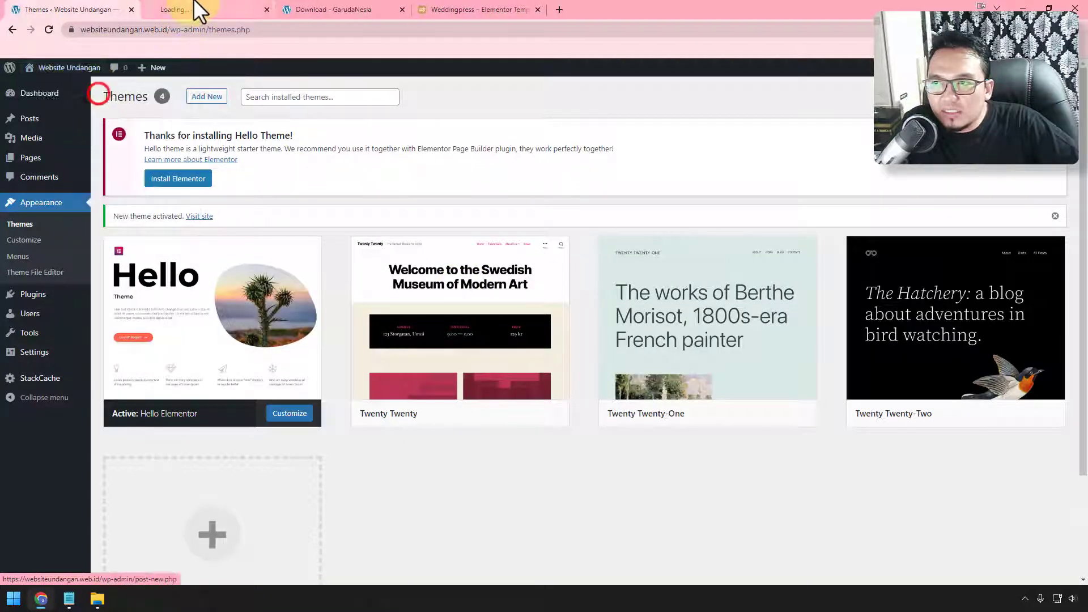
pyautogui.click(195, 9)
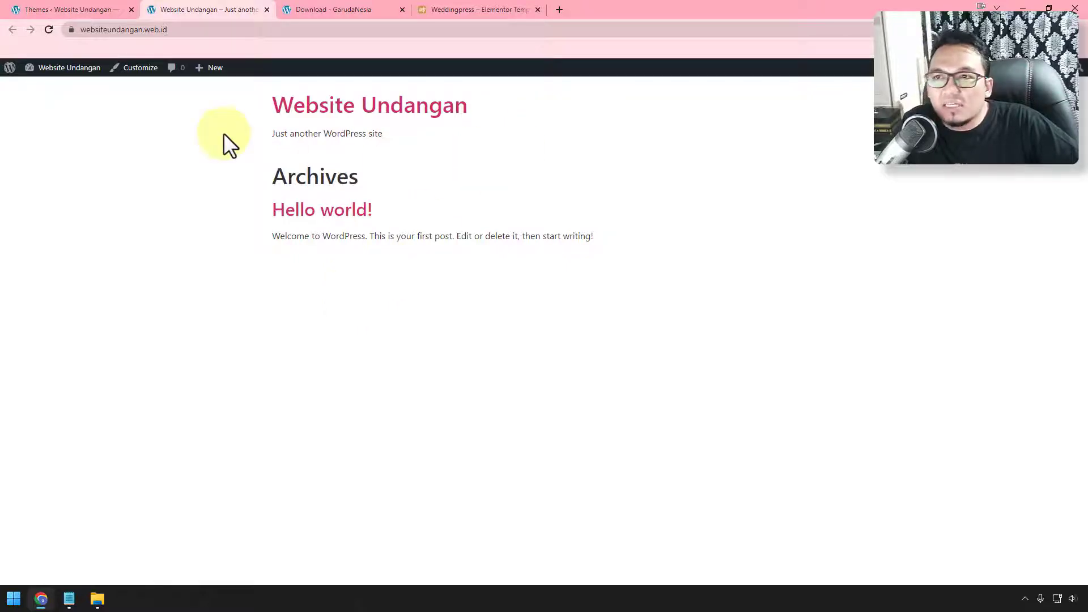
pyautogui.click(38, 8)
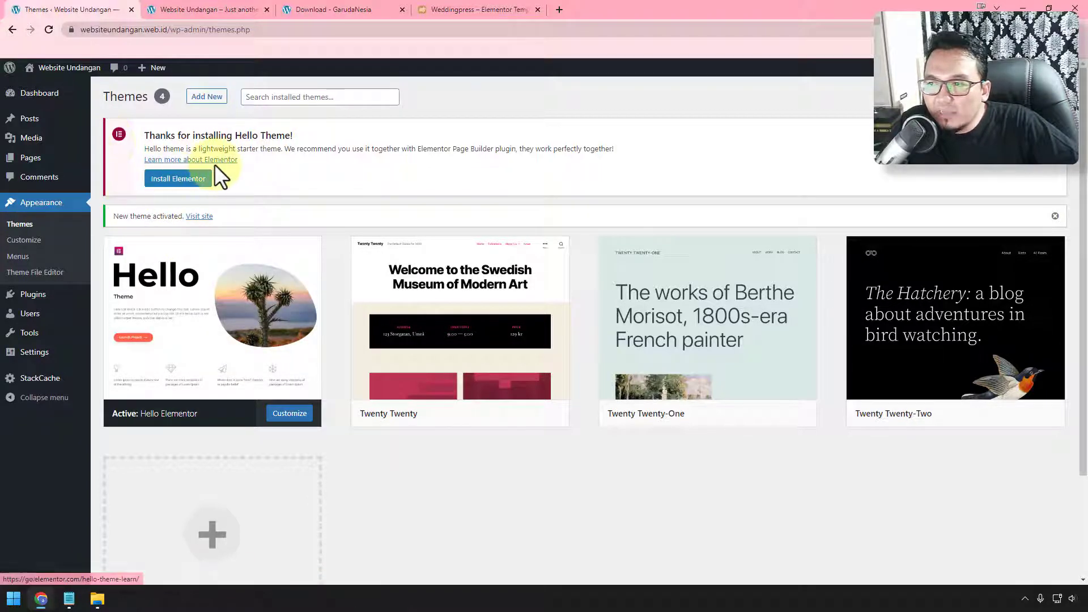
pyautogui.click(1056, 130)
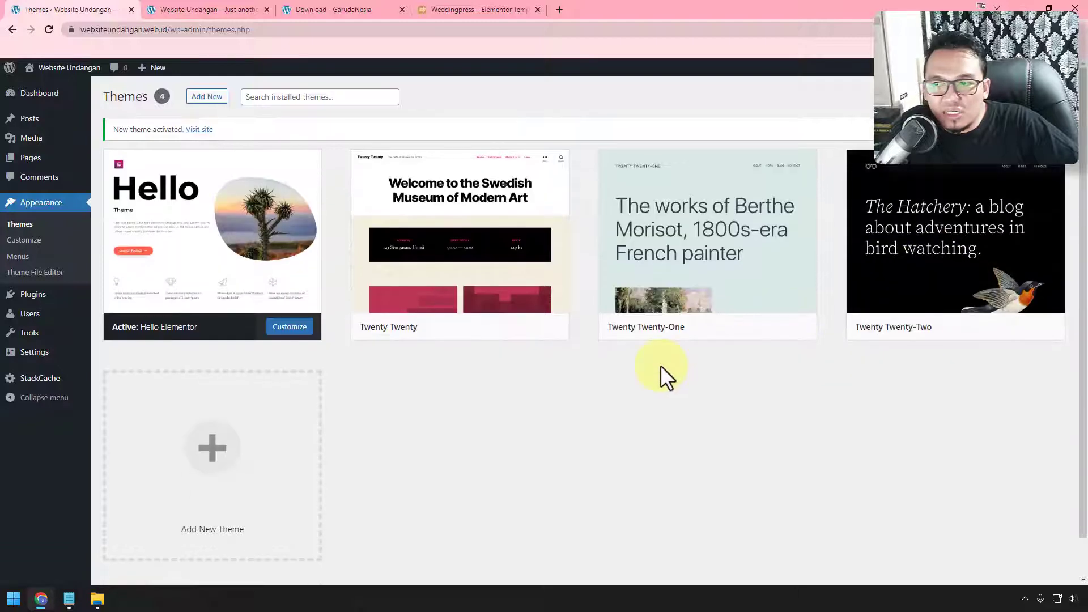
# Step: Install and activate the Elementor Website Builder plugin from the popular WordPress plugins
pyautogui.moveTo(45, 303)
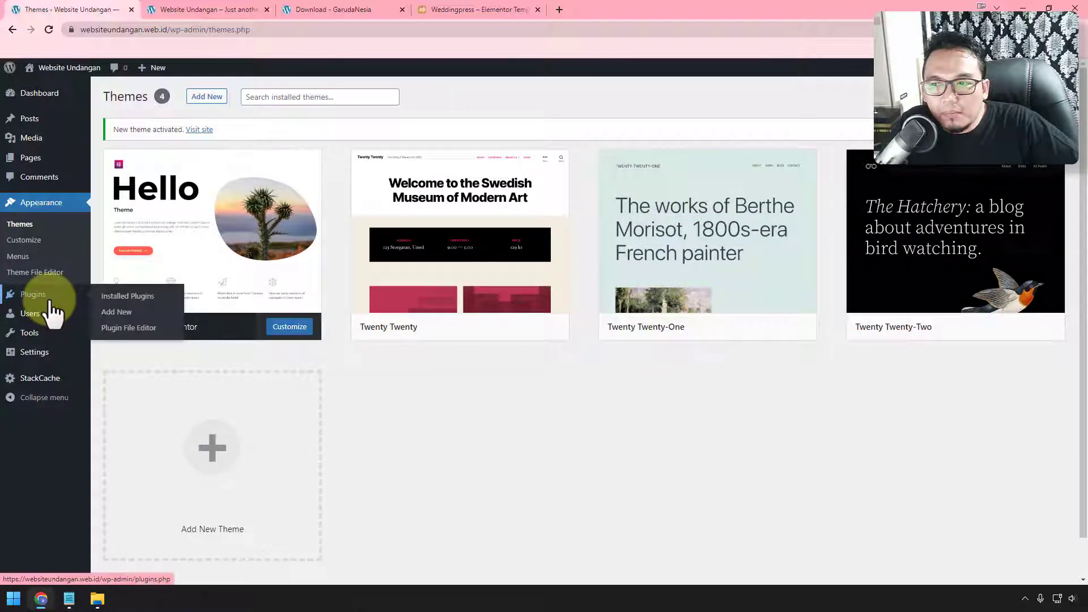
pyautogui.click(116, 320)
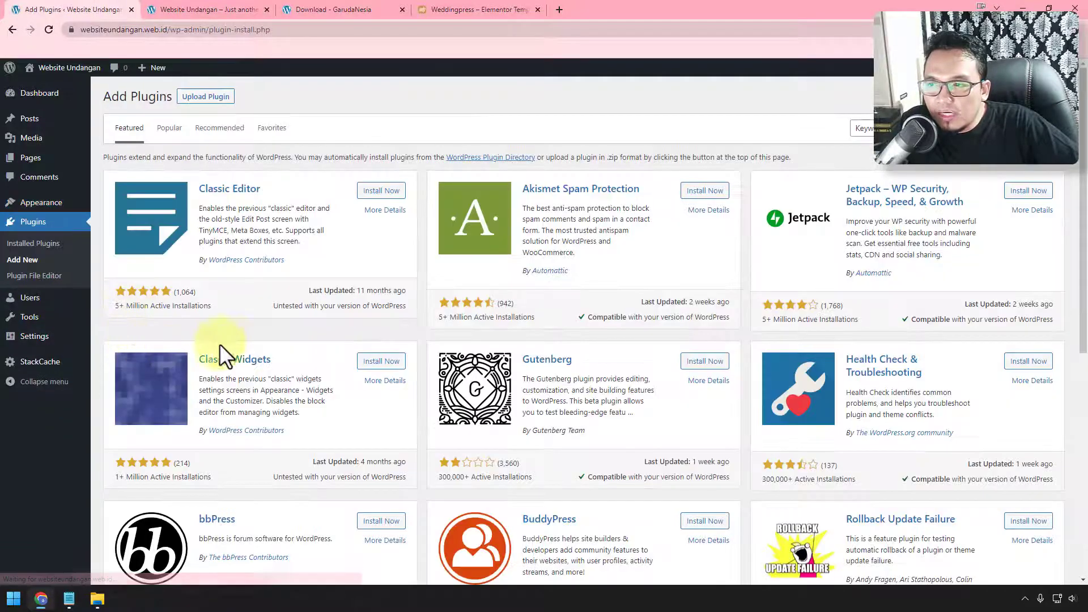
pyautogui.click(165, 129)
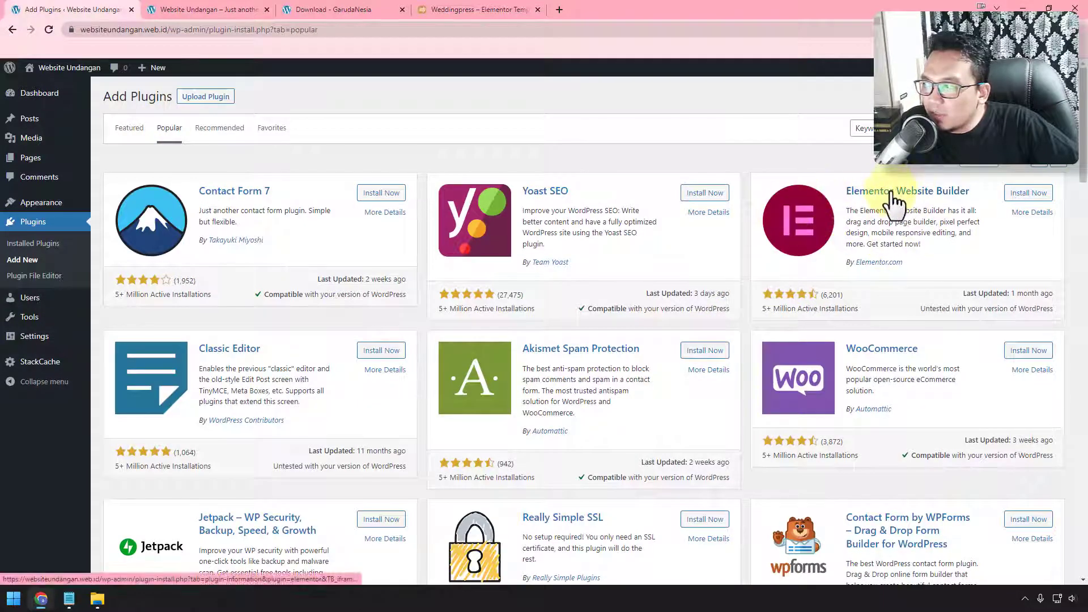
pyautogui.click(1023, 194)
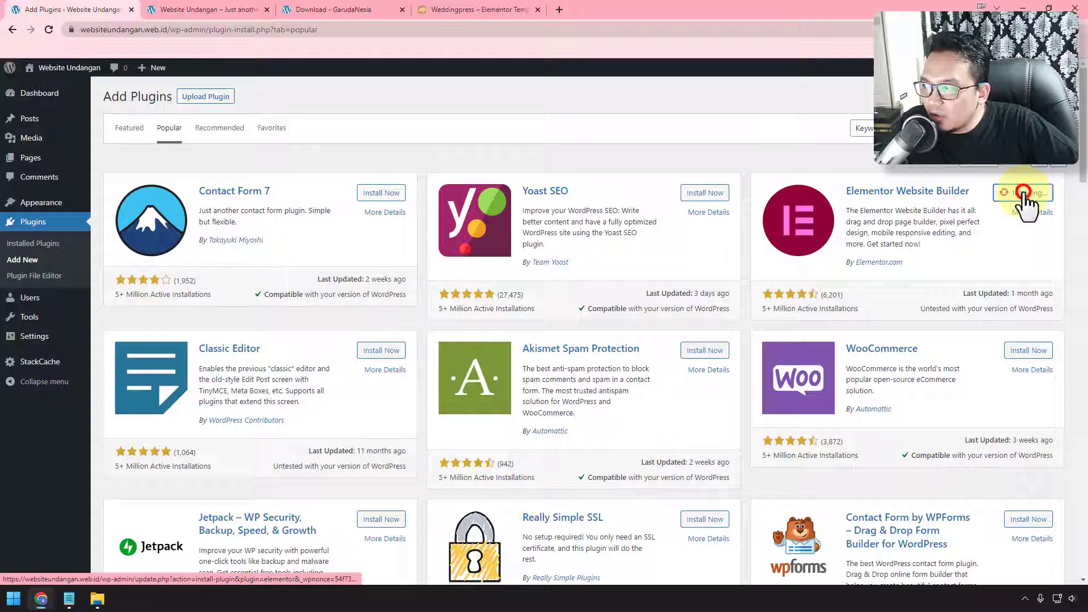
pyautogui.click(1024, 193)
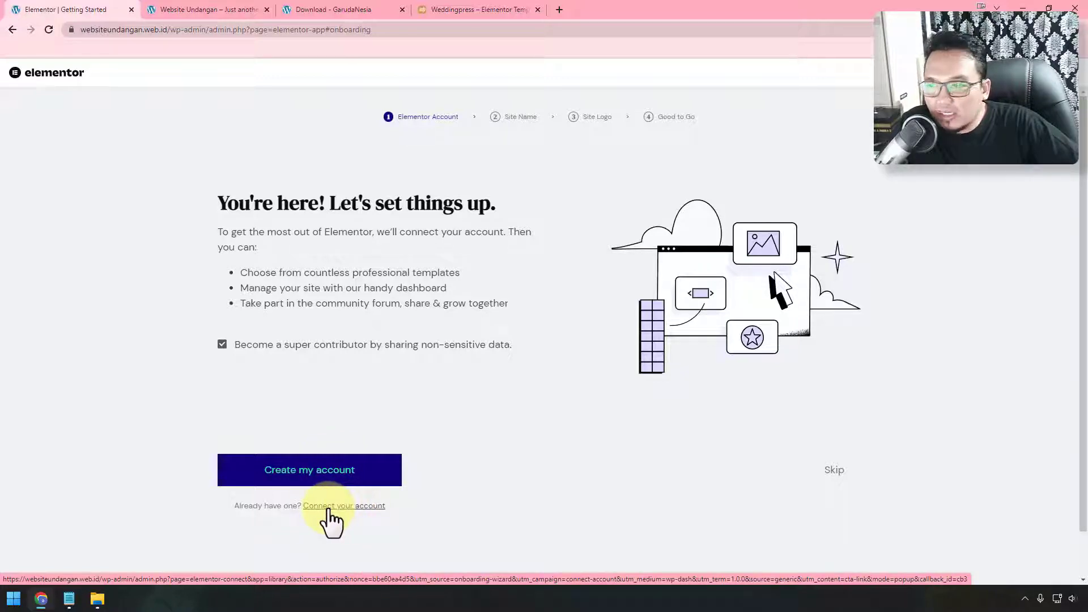
pyautogui.click(840, 470)
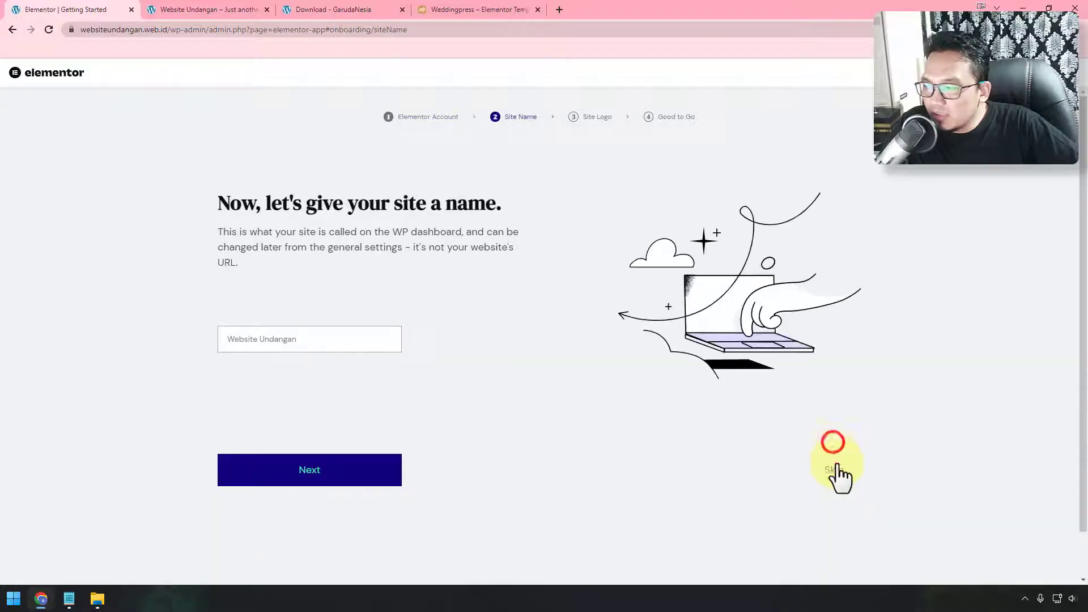
pyautogui.click(838, 471)
pyautogui.click(836, 499)
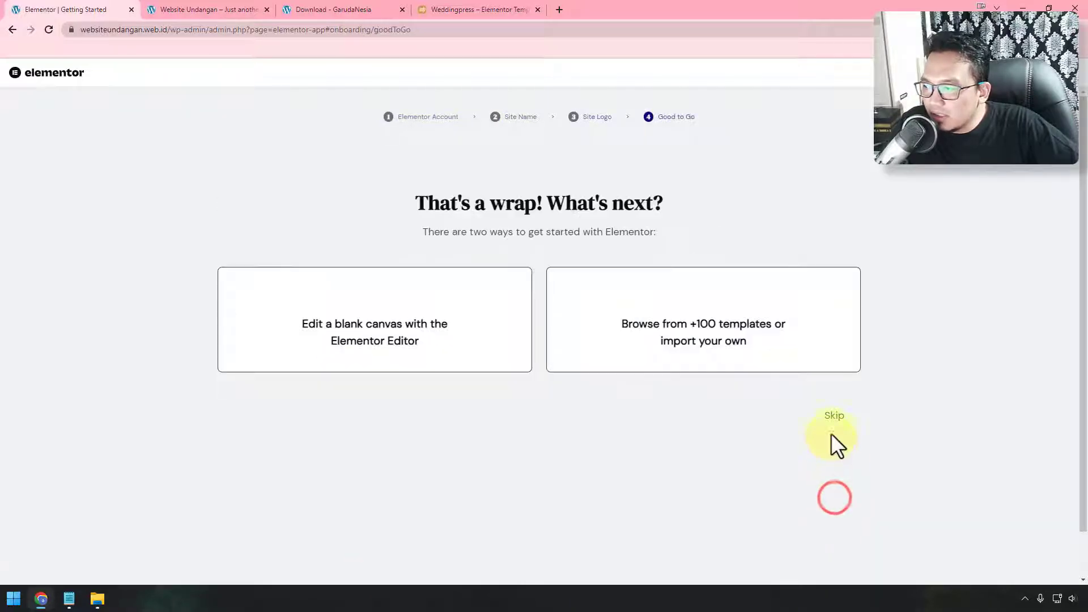
pyautogui.click(750, 372)
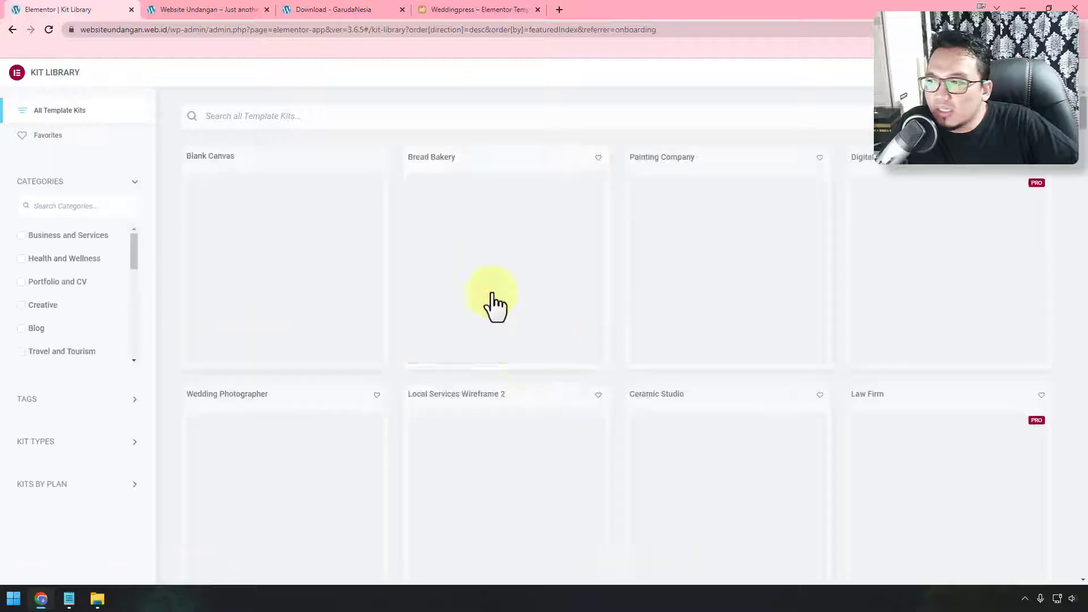
pyautogui.scroll(-6, 510, 430)
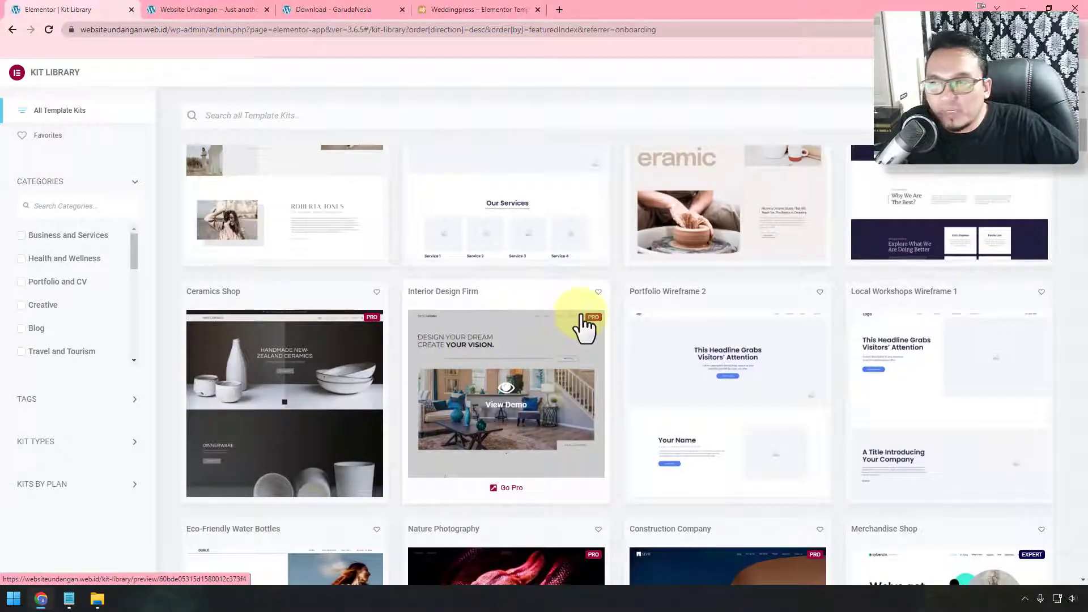
# Step: Leave the template kit library, and install and activate the Classic Editor plugin from the site's featured plugins
pyautogui.scroll(5, 942, 224)
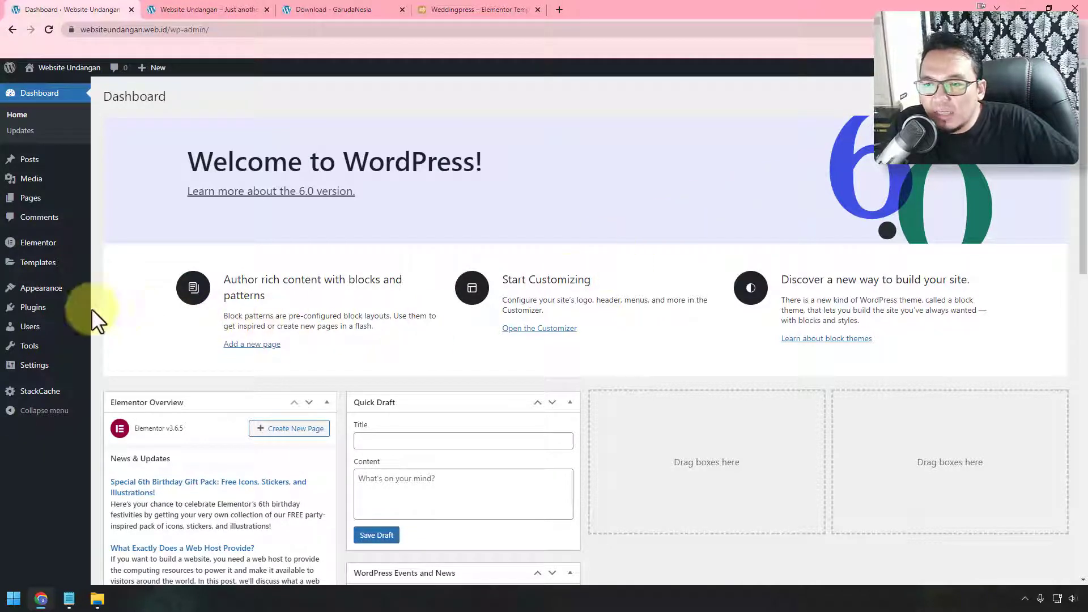
pyautogui.click(35, 307)
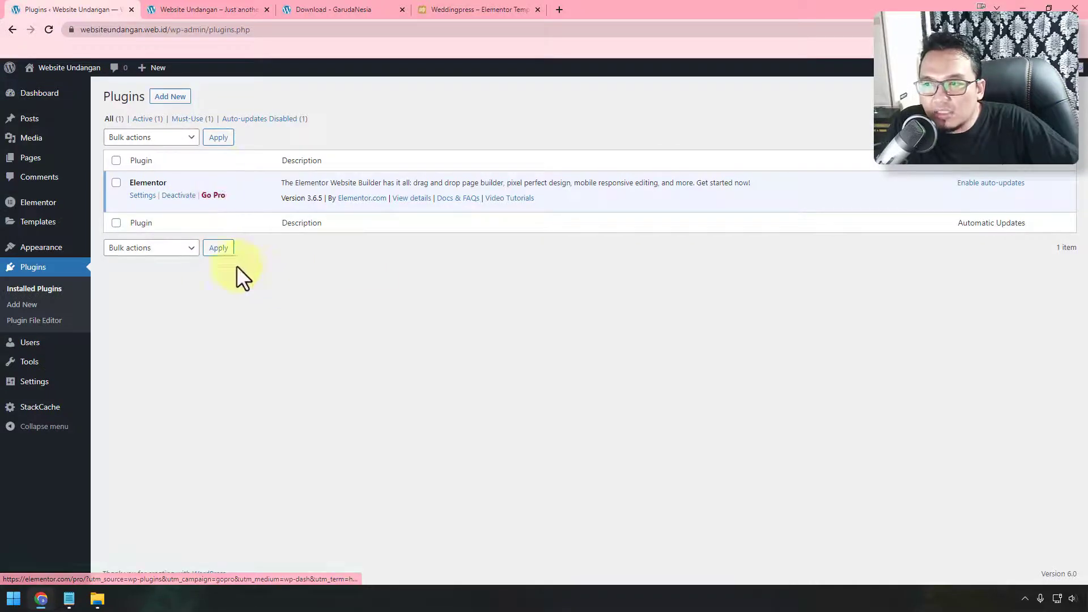
pyautogui.click(169, 96)
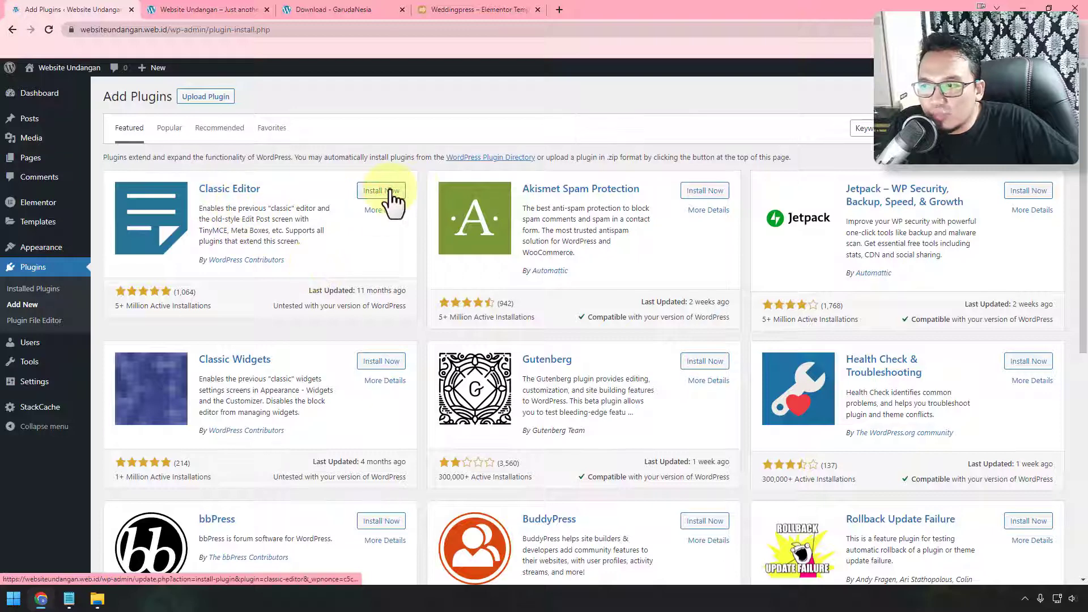
pyautogui.click(387, 193)
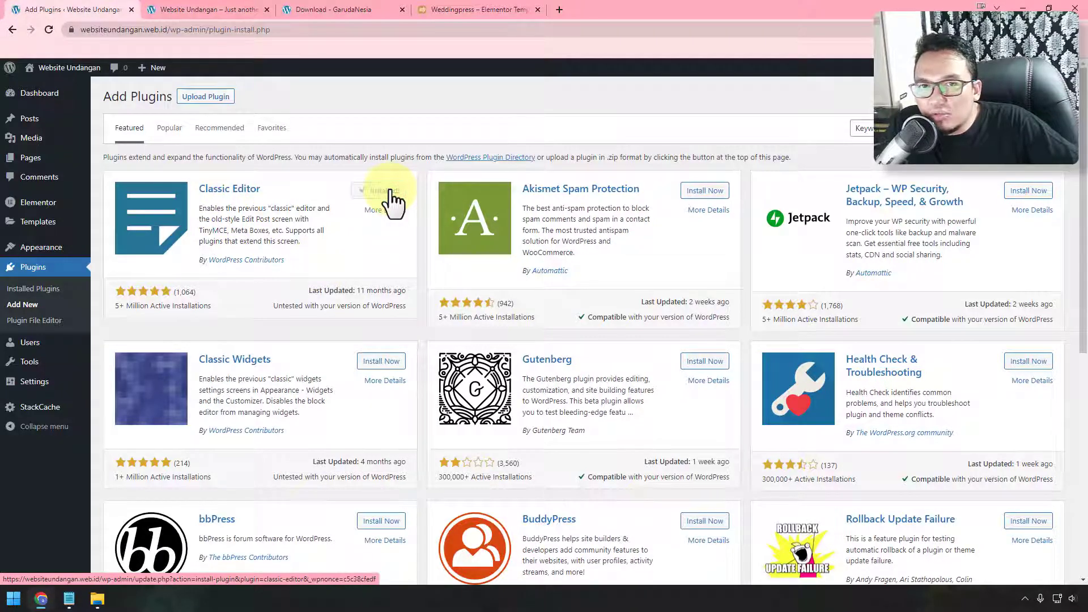
pyautogui.click(390, 191)
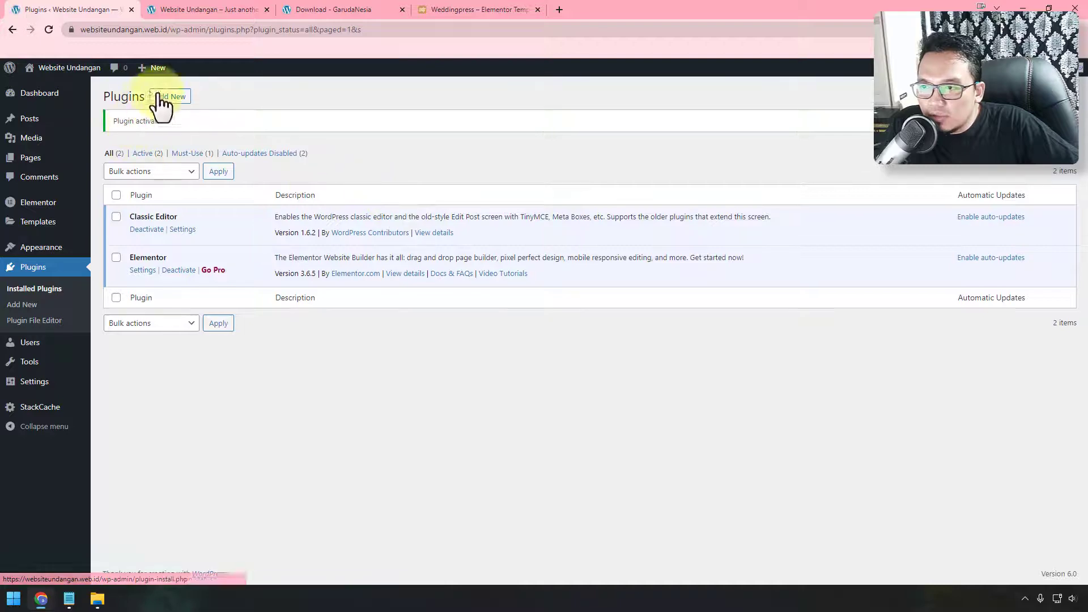
# Step: Find, install and activate the File Manager plugin, and open WP File Manager with its welcome sign-up dismissed
pyautogui.click(170, 97)
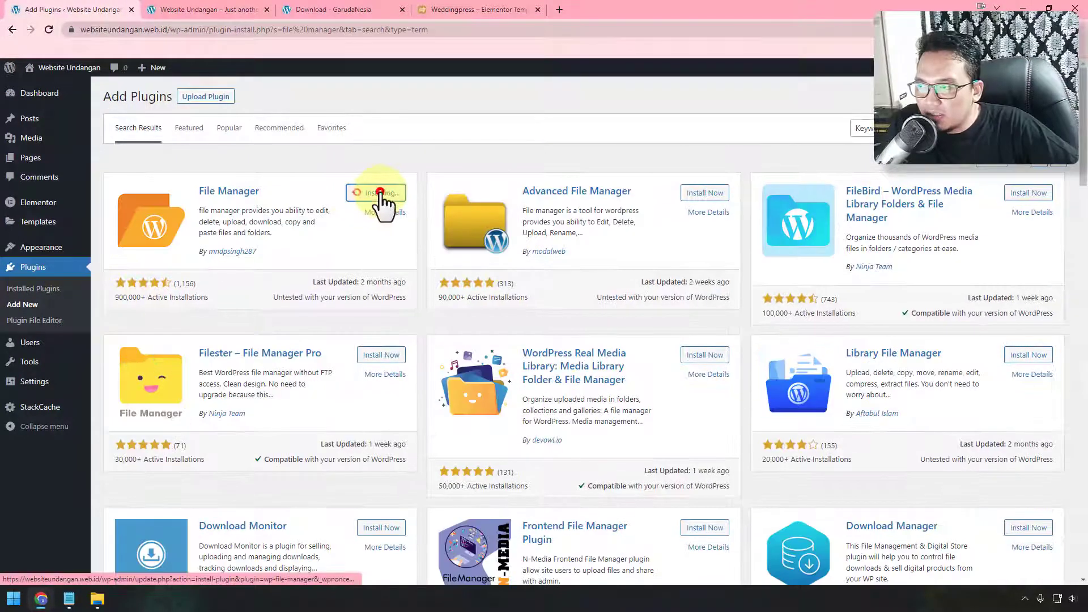
pyautogui.click(378, 193)
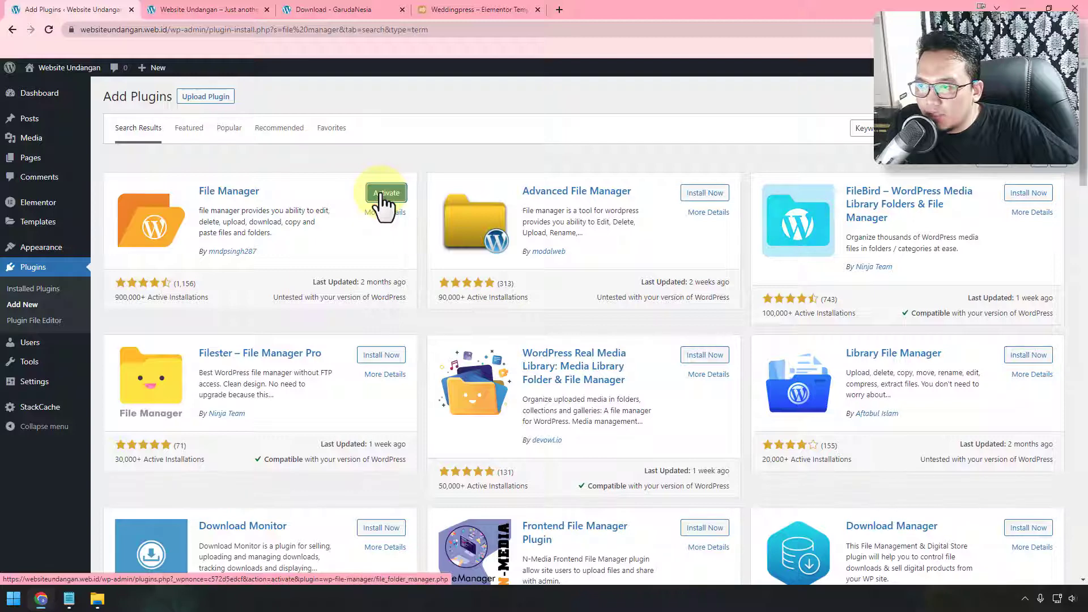
pyautogui.click(379, 195)
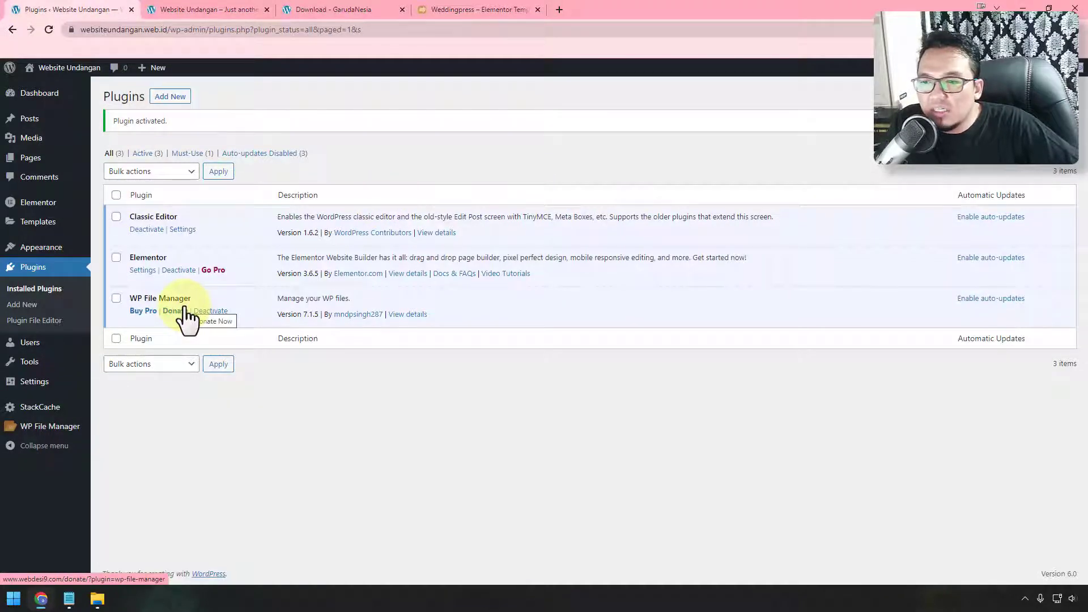
pyautogui.click(64, 425)
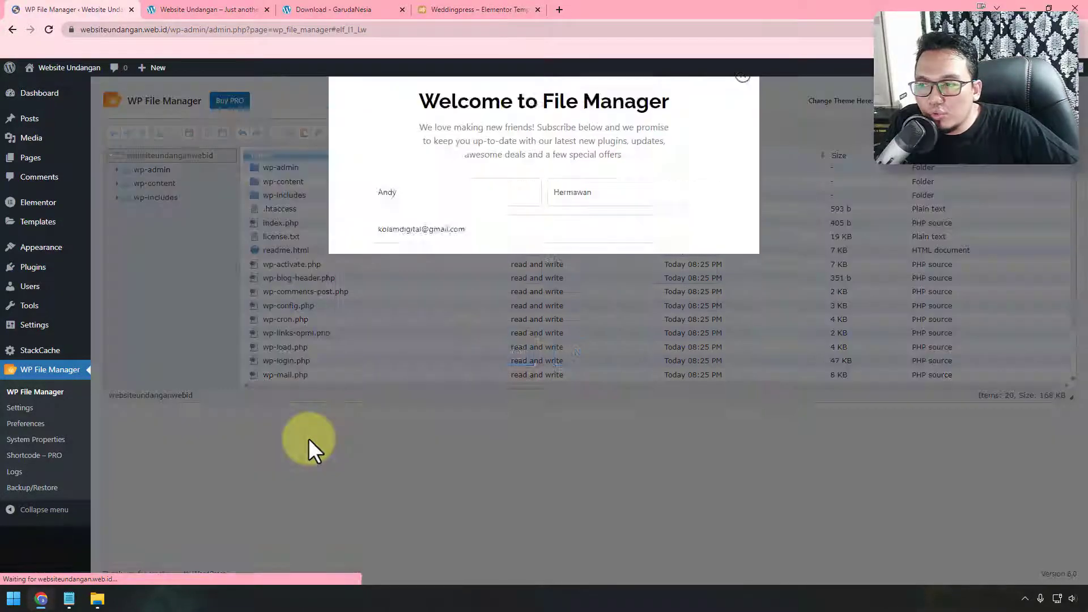
pyautogui.click(748, 191)
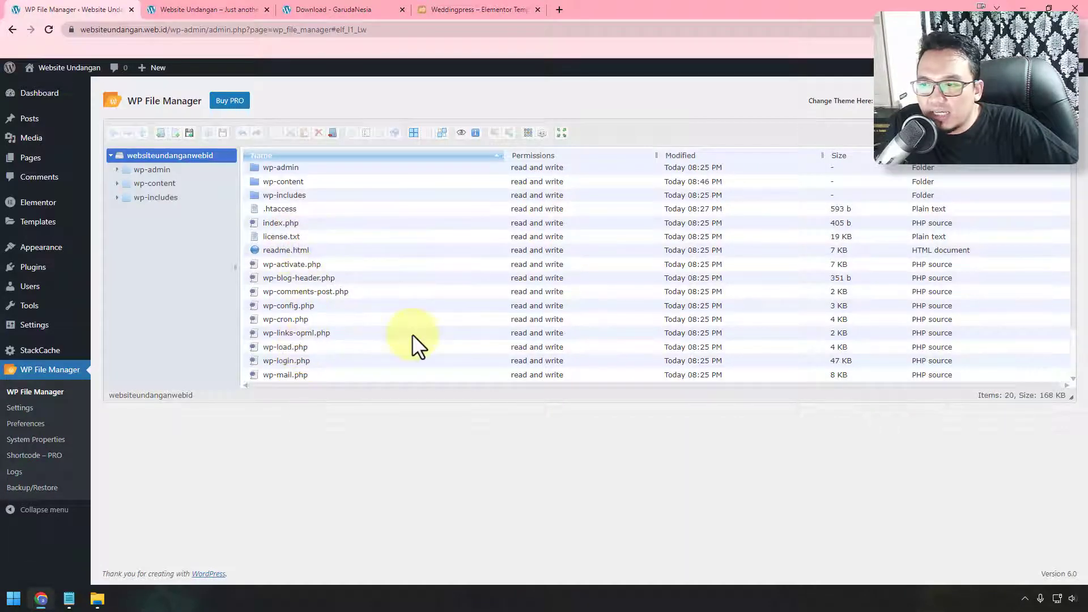
# Step: Switch to the Notepad notes and copy the line define('WP_MEMORY_LIMIT', '512M');
pyautogui.click(68, 599)
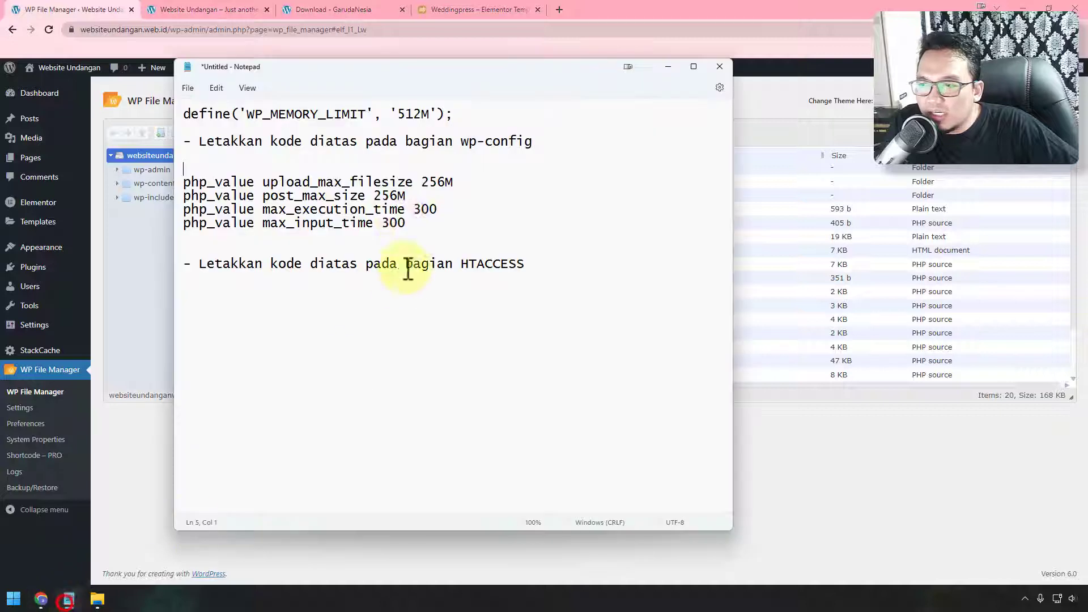
pyautogui.moveTo(470, 114); pyautogui.dragTo(183, 113)
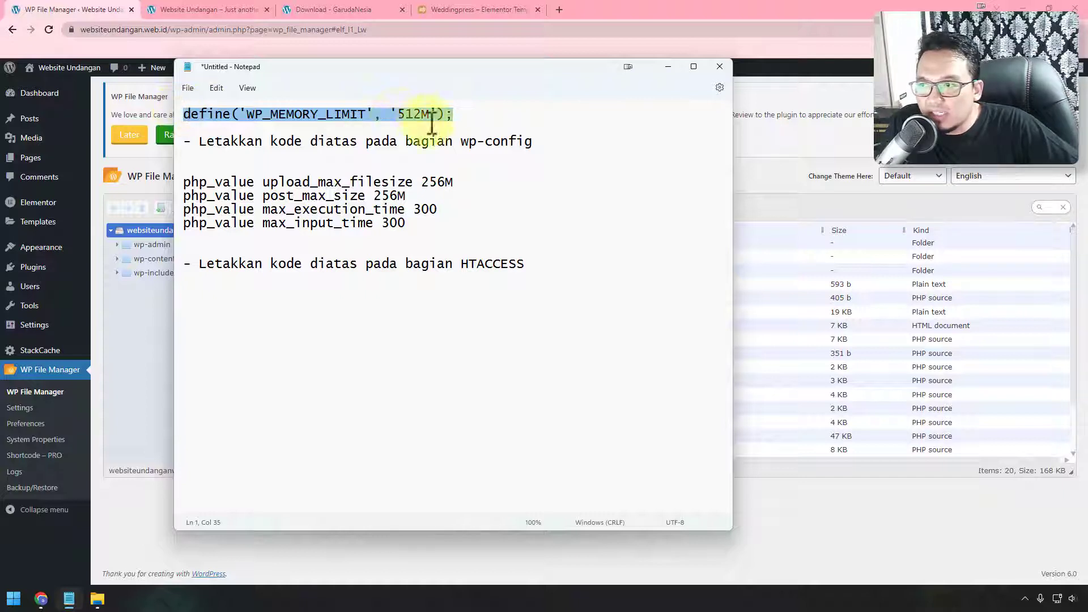
pyautogui.click(463, 111)
pyautogui.moveTo(463, 111); pyautogui.dragTo(183, 113)
pyautogui.rightClick(264, 114)
pyautogui.click(298, 176)
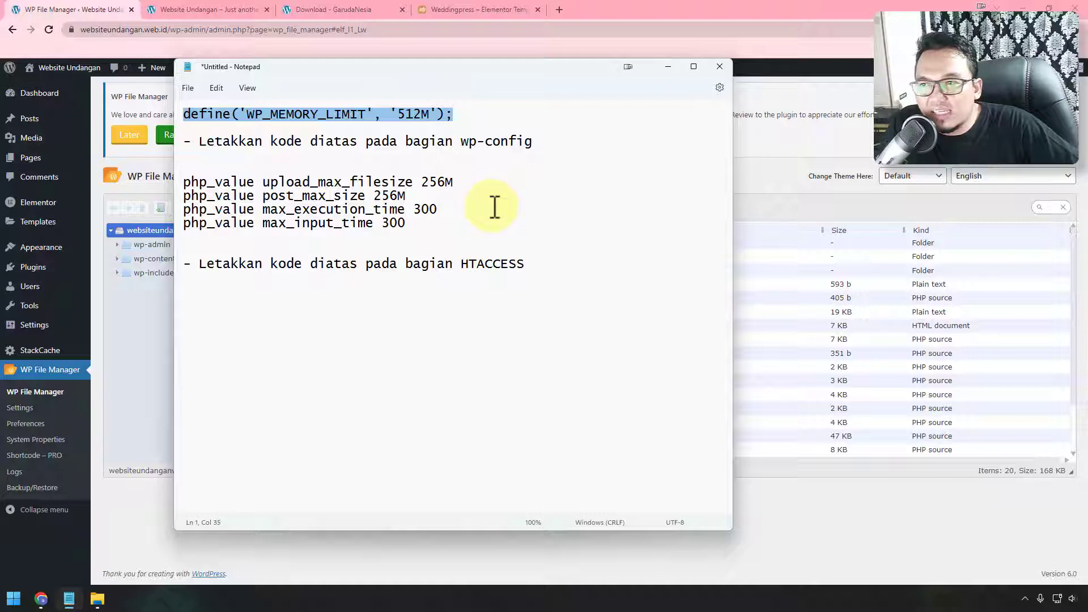
# Step: Back in WP File Manager, paste the memory limit line into wp-config.php below the opening comment block, and save and close the file
pyautogui.click(97, 9)
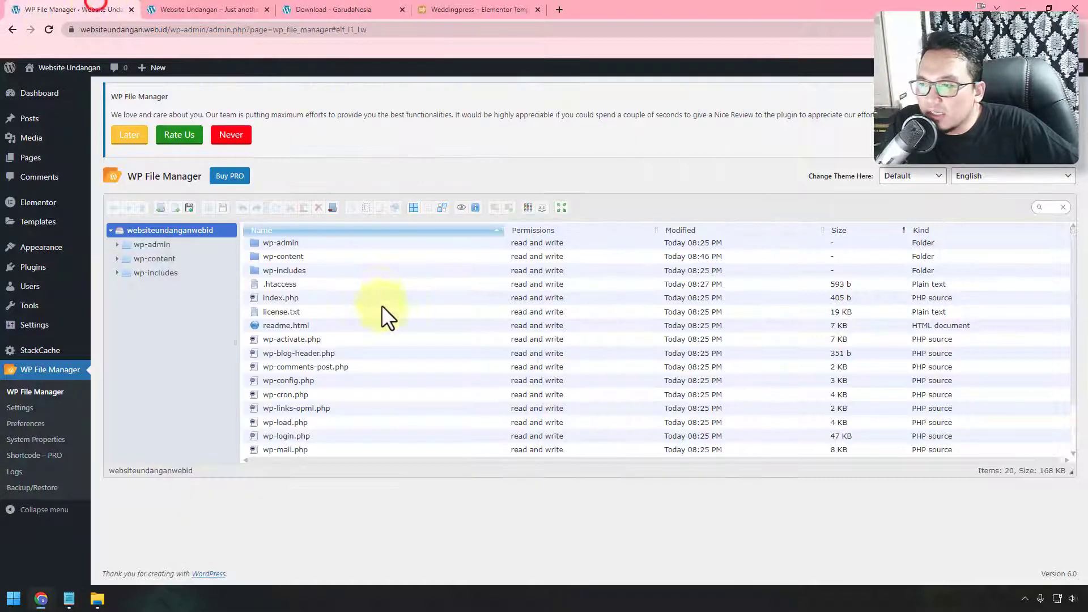
pyautogui.scroll(-2, 362, 371)
pyautogui.click(292, 328)
pyautogui.rightClick(293, 328)
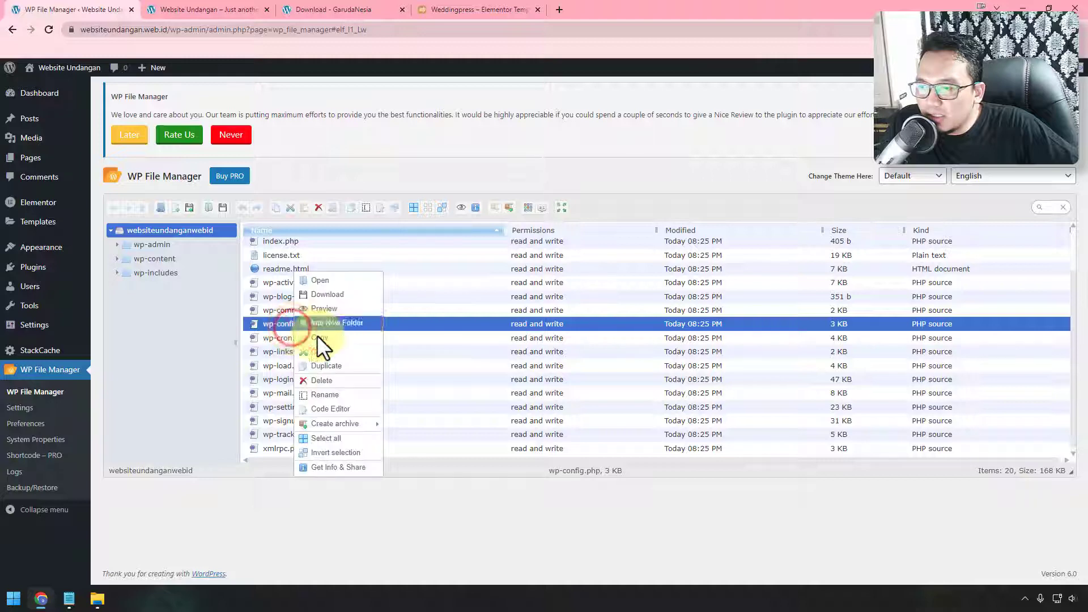
pyautogui.click(354, 405)
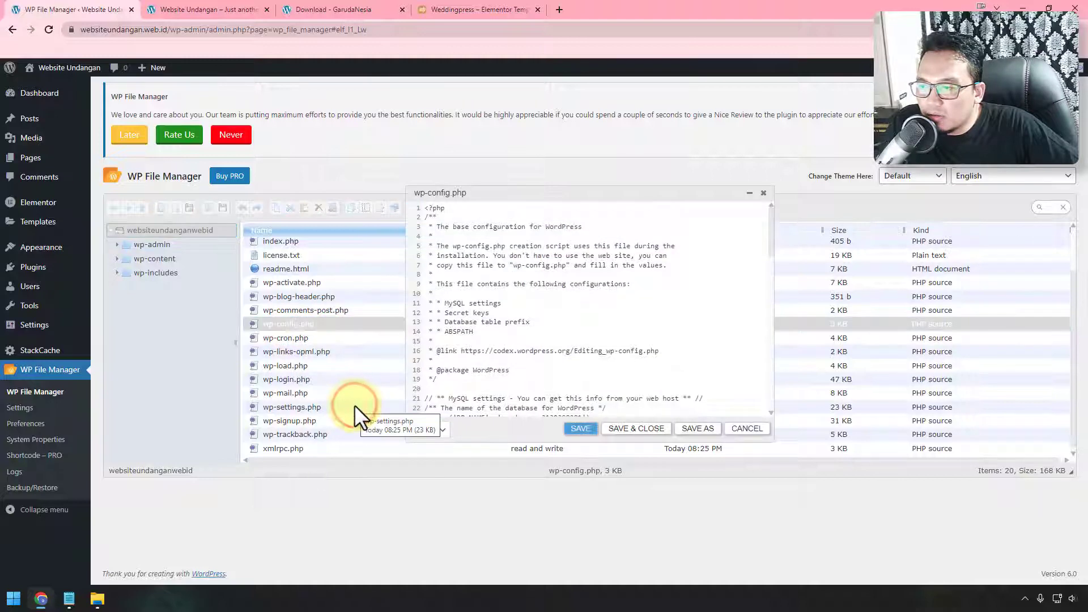
pyautogui.click(436, 388)
pyautogui.hotkey('ctrl', 'v')
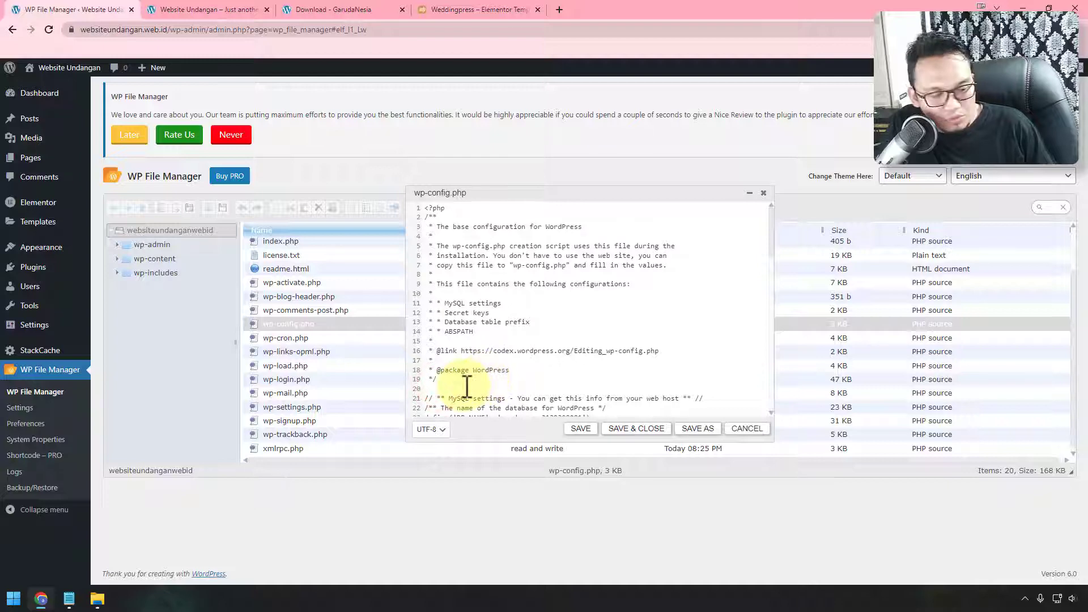
pyautogui.click(630, 429)
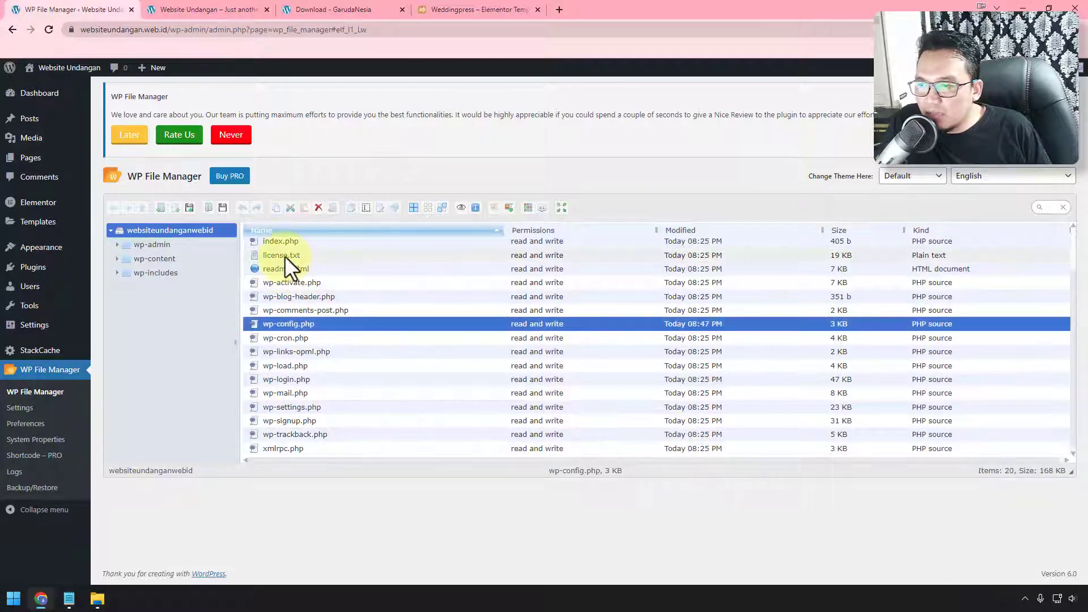
pyautogui.scroll(2, 313, 284)
pyautogui.rightClick(277, 287)
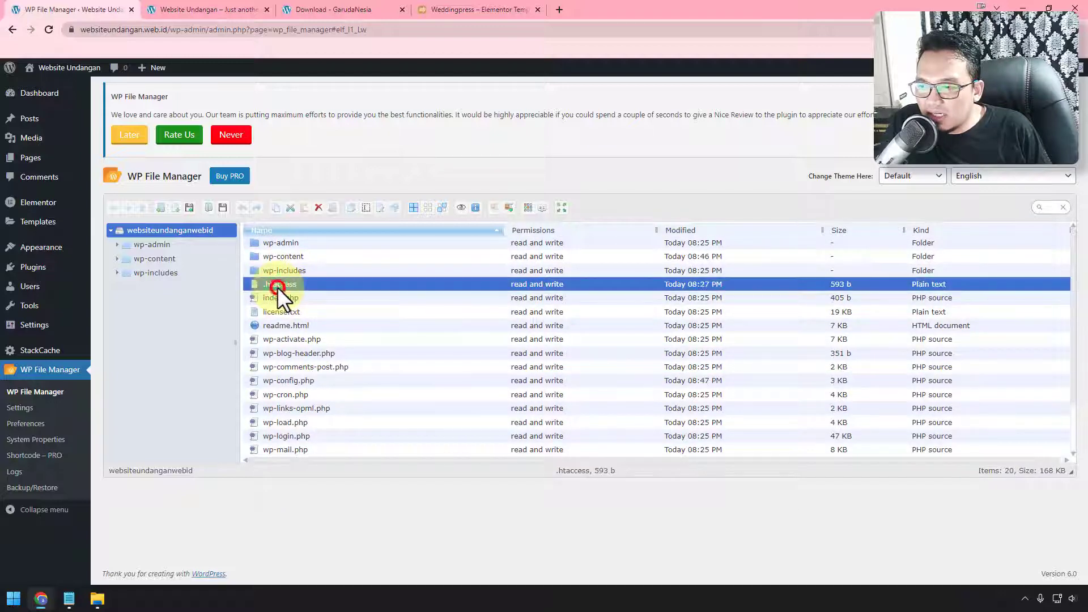
pyautogui.click(331, 407)
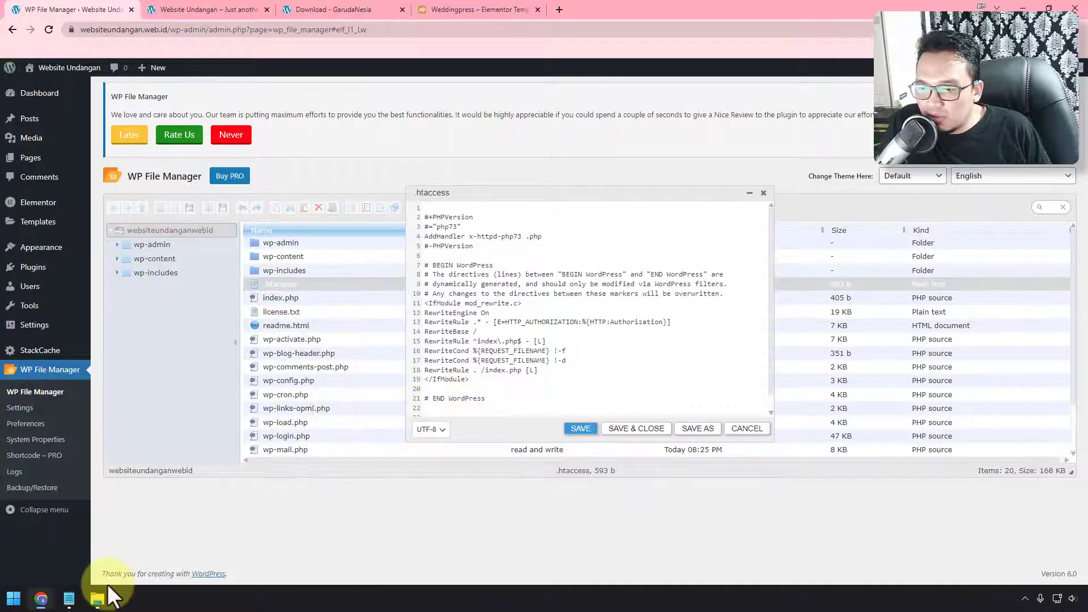
pyautogui.moveTo(71, 601)
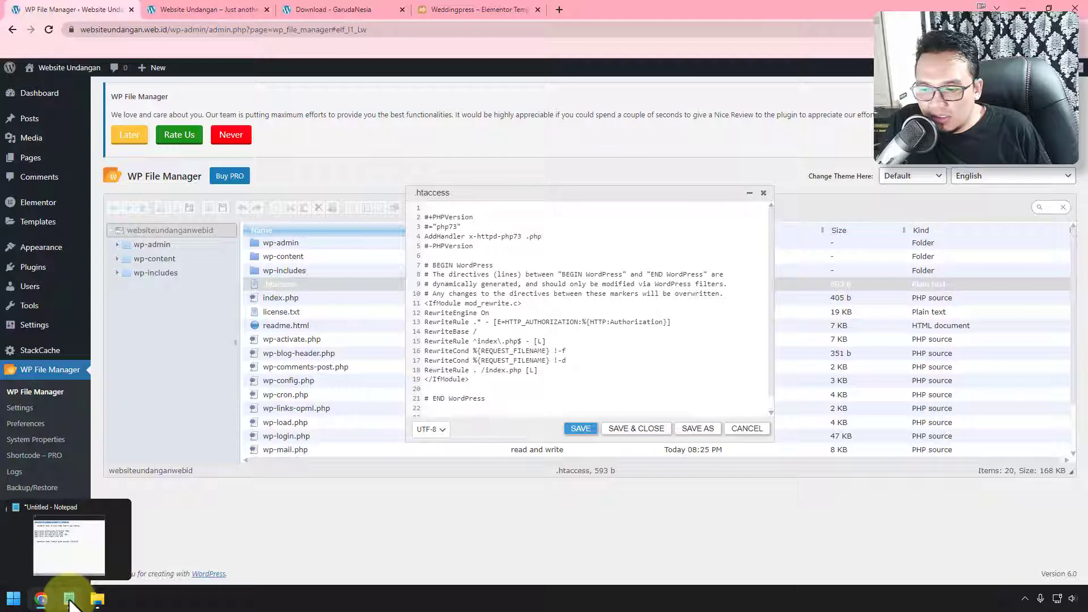
pyautogui.click(74, 556)
pyautogui.moveTo(427, 226); pyautogui.dragTo(183, 180)
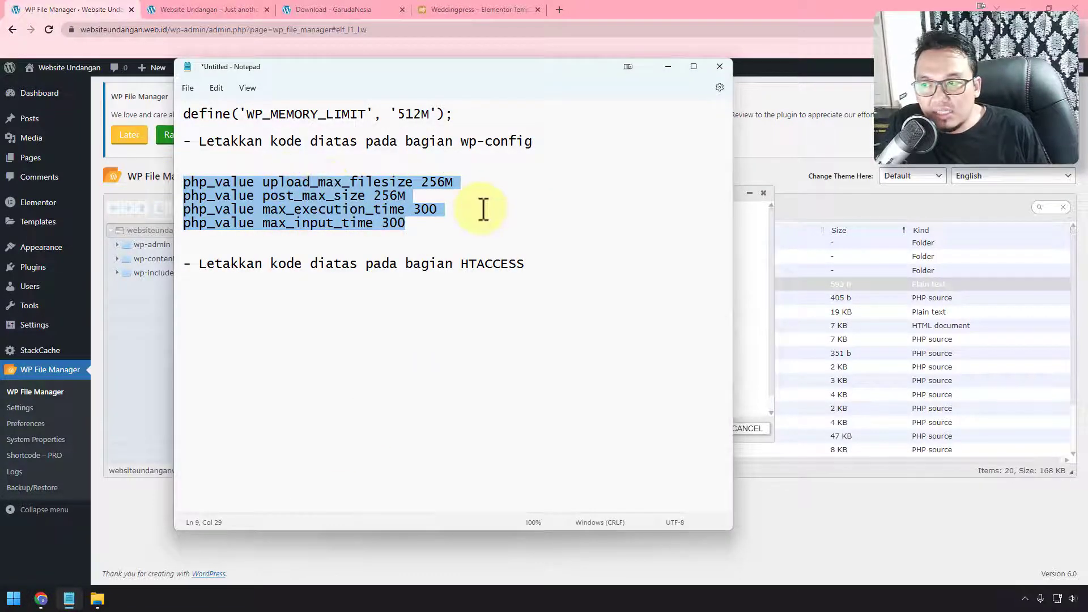
pyautogui.click(760, 327)
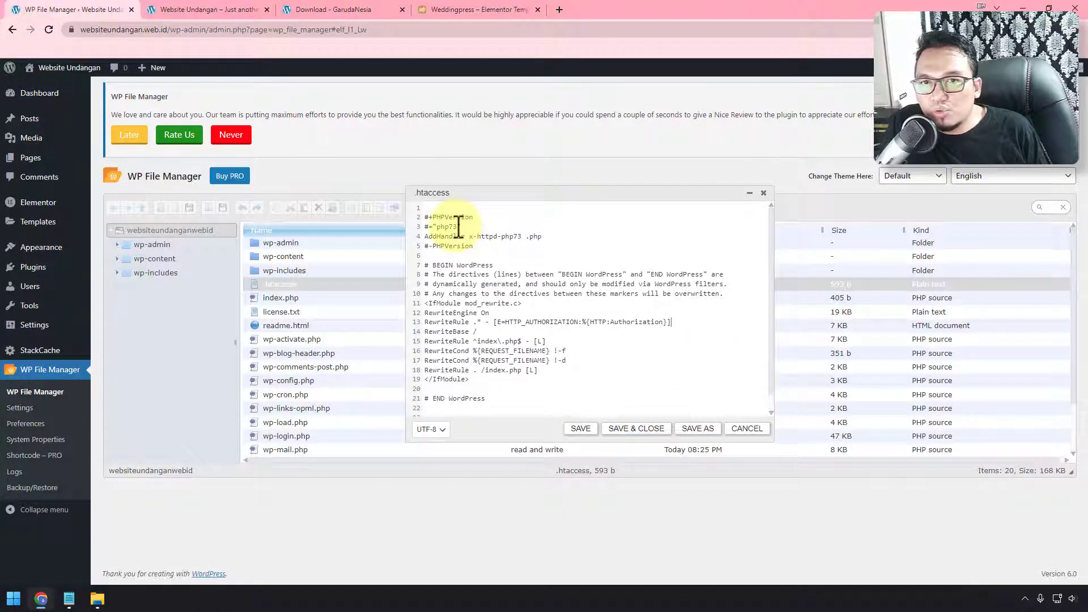
pyautogui.click(756, 428)
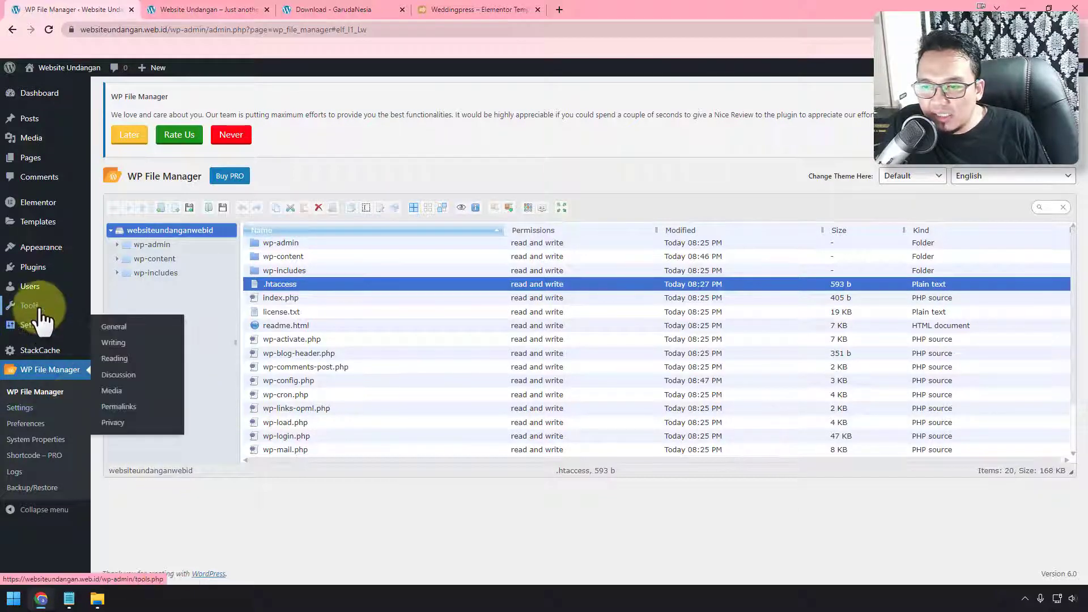
# Step: Open Site Health in a new browser tab and examine the PHP version in the Server section of its Info page
pyautogui.moveTo(33, 317)
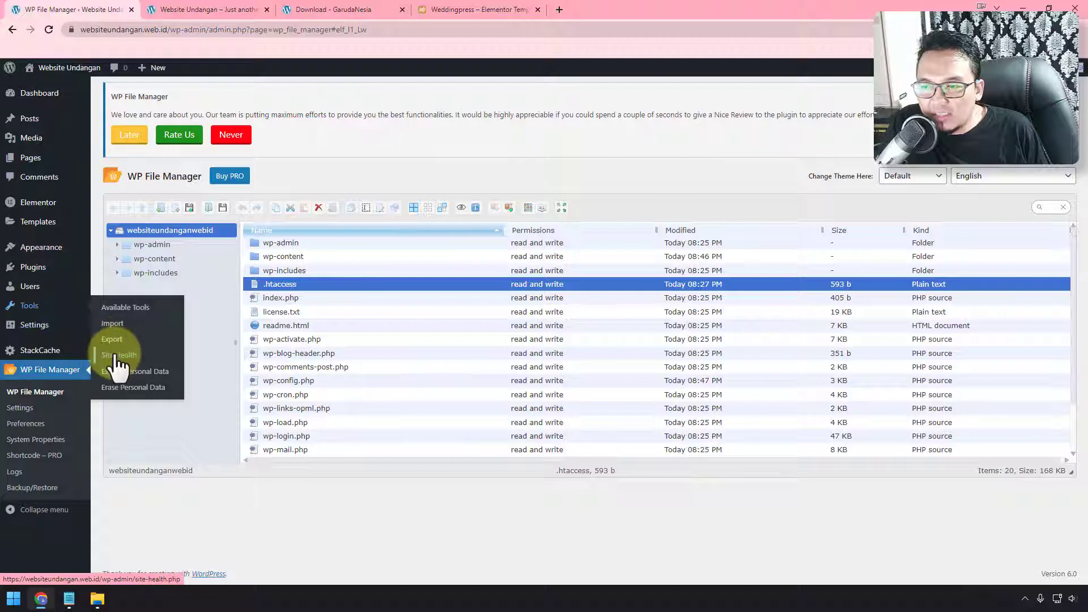
pyautogui.rightClick(145, 359)
pyautogui.click(170, 368)
pyautogui.click(332, 8)
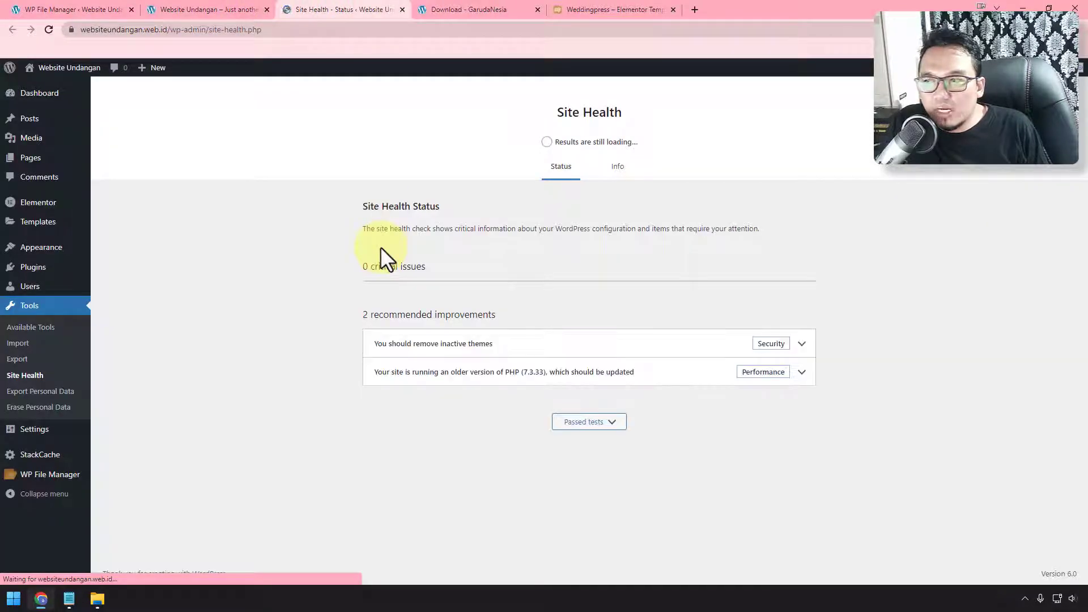
pyautogui.click(625, 166)
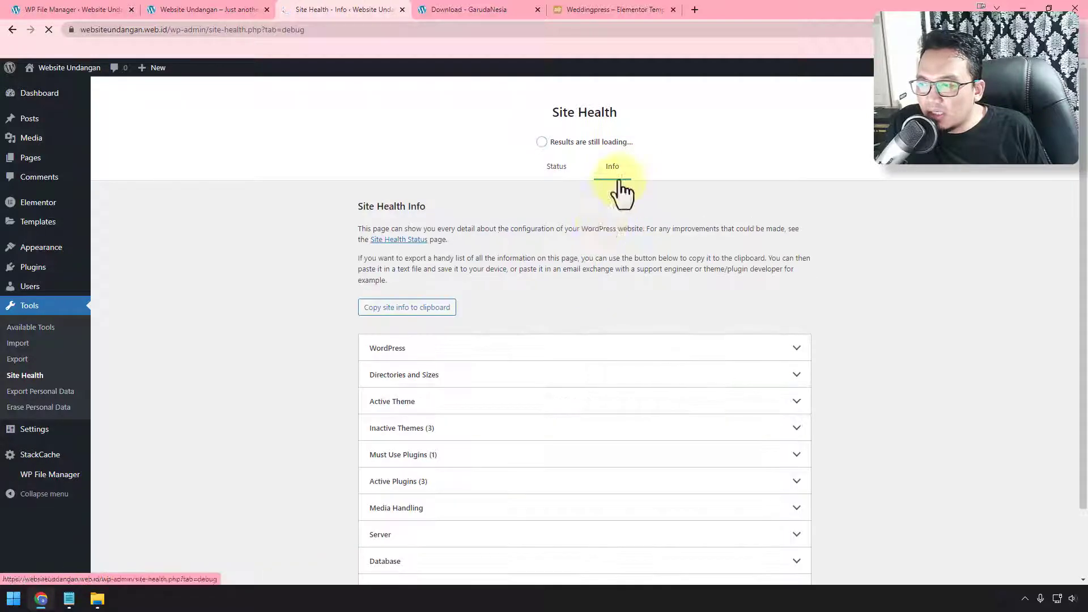
pyautogui.scroll(-2, 437, 474)
pyautogui.click(390, 460)
pyautogui.scroll(-4, 510, 374)
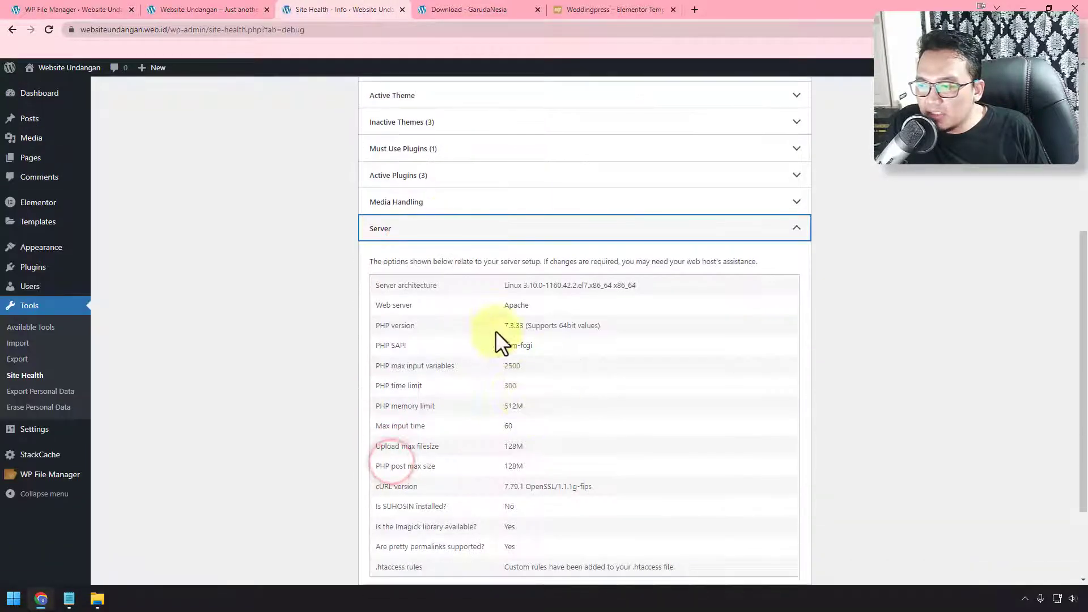
pyautogui.moveTo(504, 325); pyautogui.dragTo(527, 325)
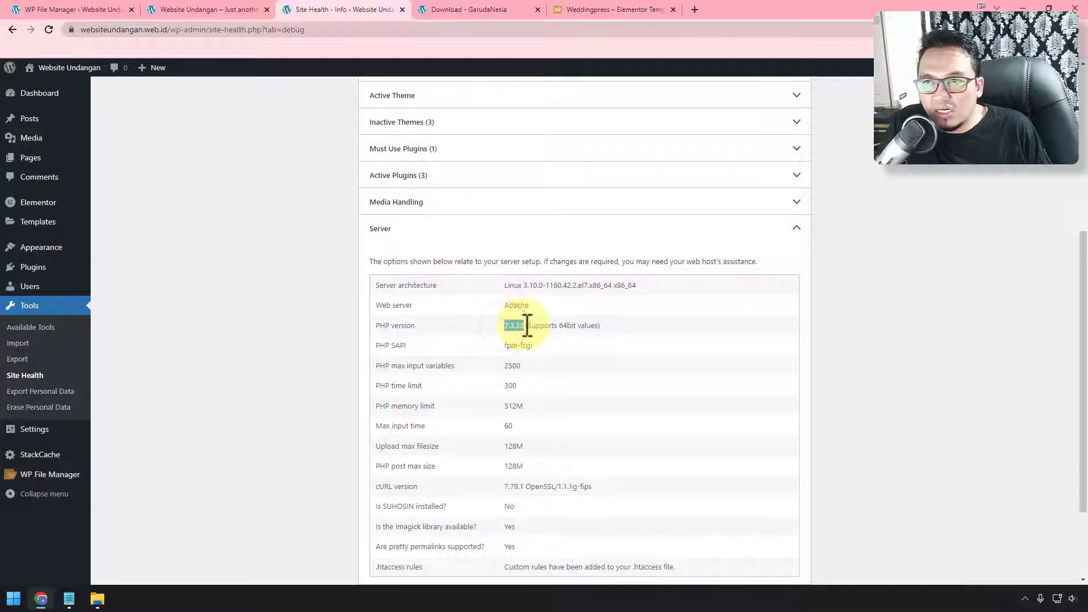
# Step: Change both php73 references in the .htaccess file to php74 with WP File Manager's code editor, and save and close the file
pyautogui.click(73, 9)
pyautogui.rightClick(294, 287)
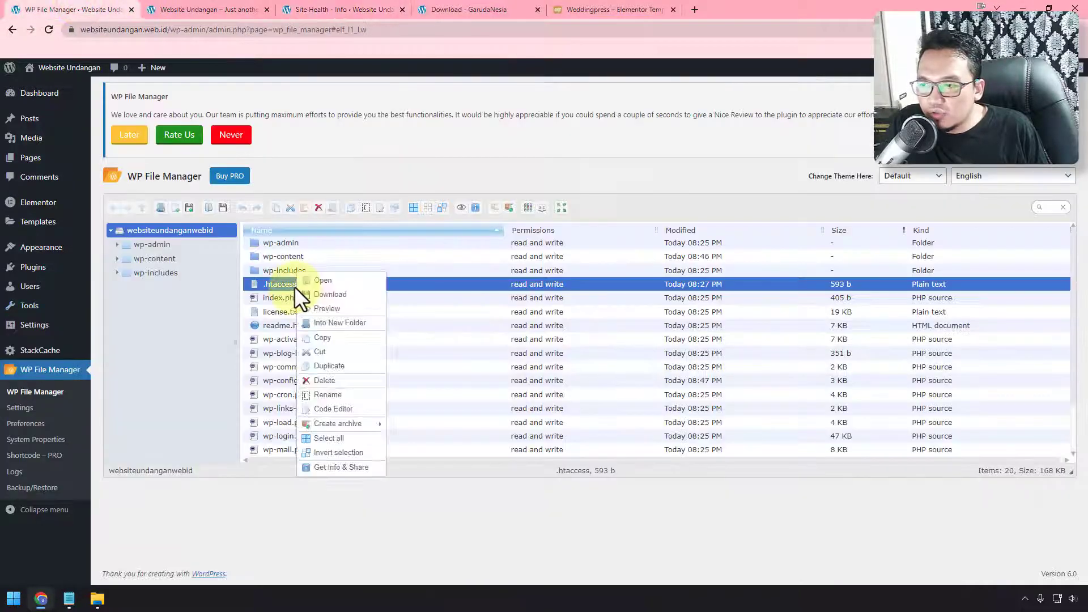
pyautogui.click(351, 406)
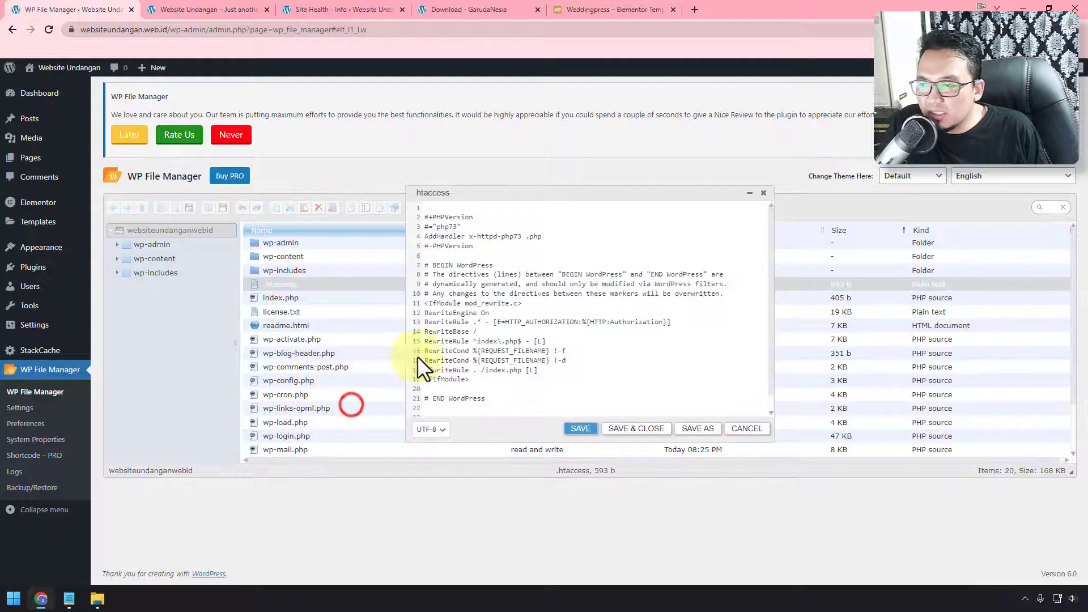
pyautogui.click(457, 227)
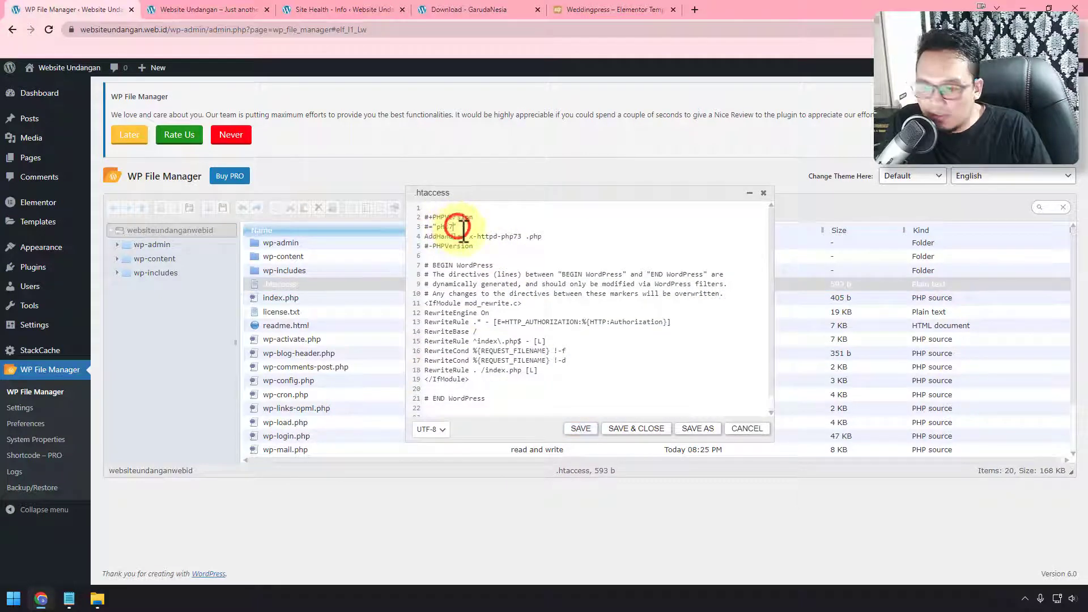
pyautogui.press('BackSpace')
pyautogui.write('4')
pyautogui.click(518, 236)
pyautogui.press('BackSpace')
pyautogui.write('4')
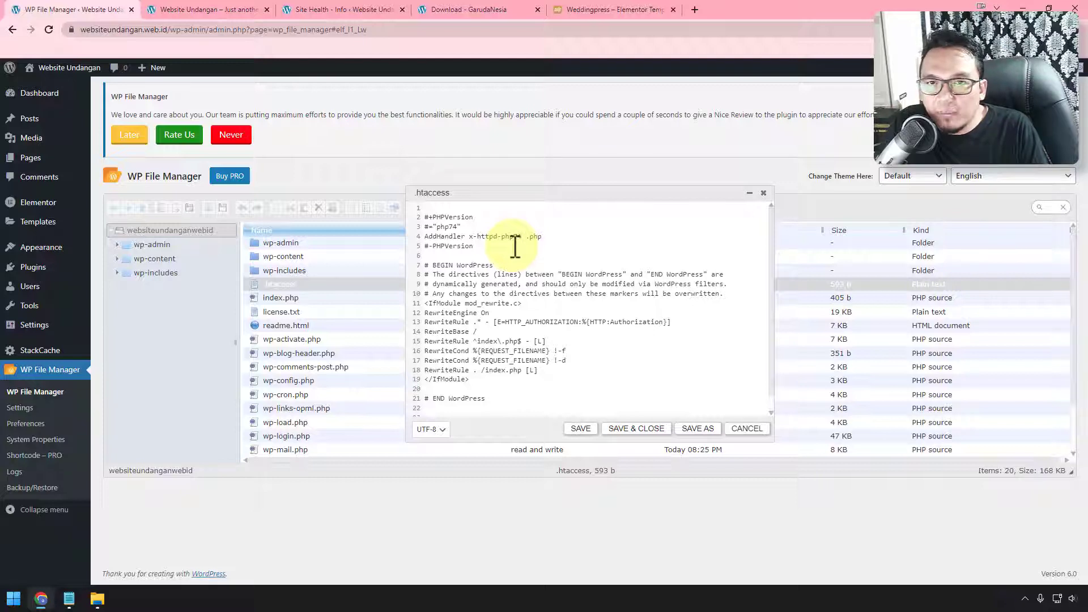
pyautogui.click(658, 434)
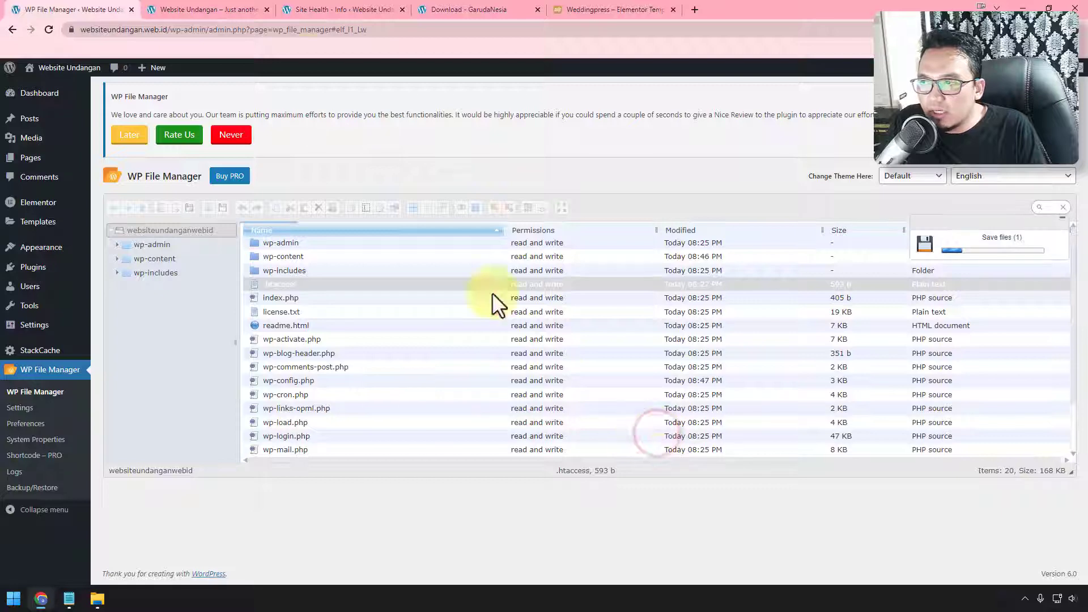
# Step: Reload the Site Health Info page, expand its Server section, and examine the PHP version, memory limit, upload limit and post size
pyautogui.click(327, 10)
pyautogui.click(49, 30)
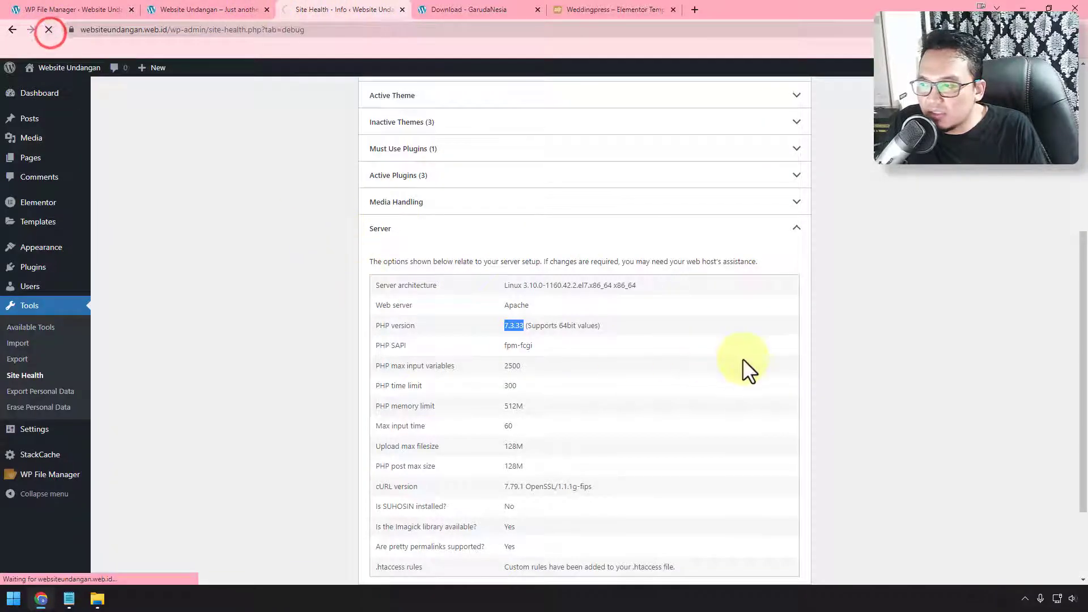
pyautogui.click(470, 480)
pyautogui.click(462, 456)
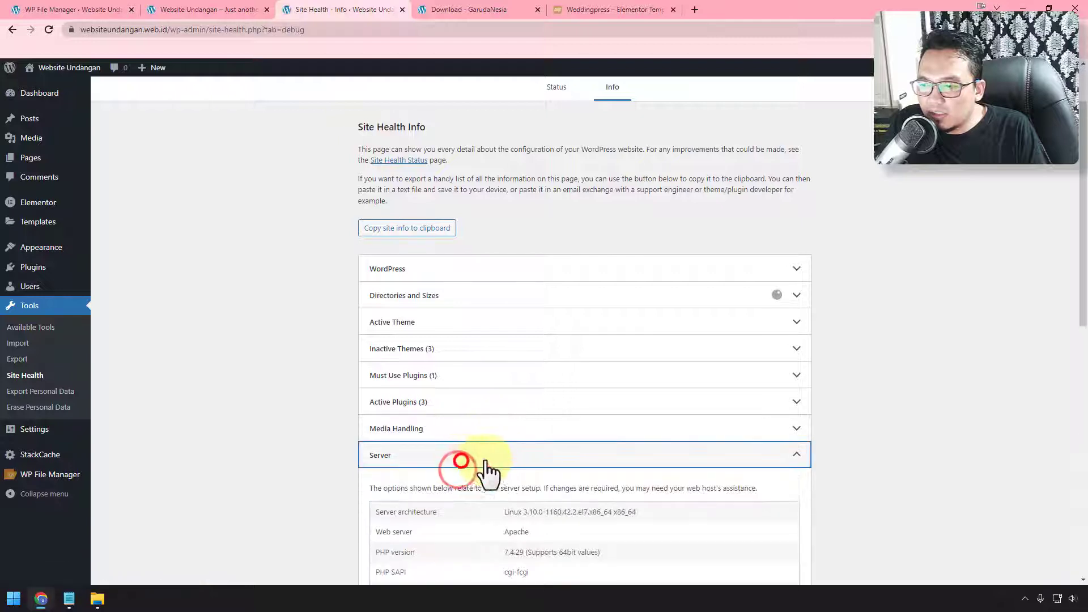
pyautogui.scroll(-6, 587, 410)
pyautogui.doubleClick(514, 212)
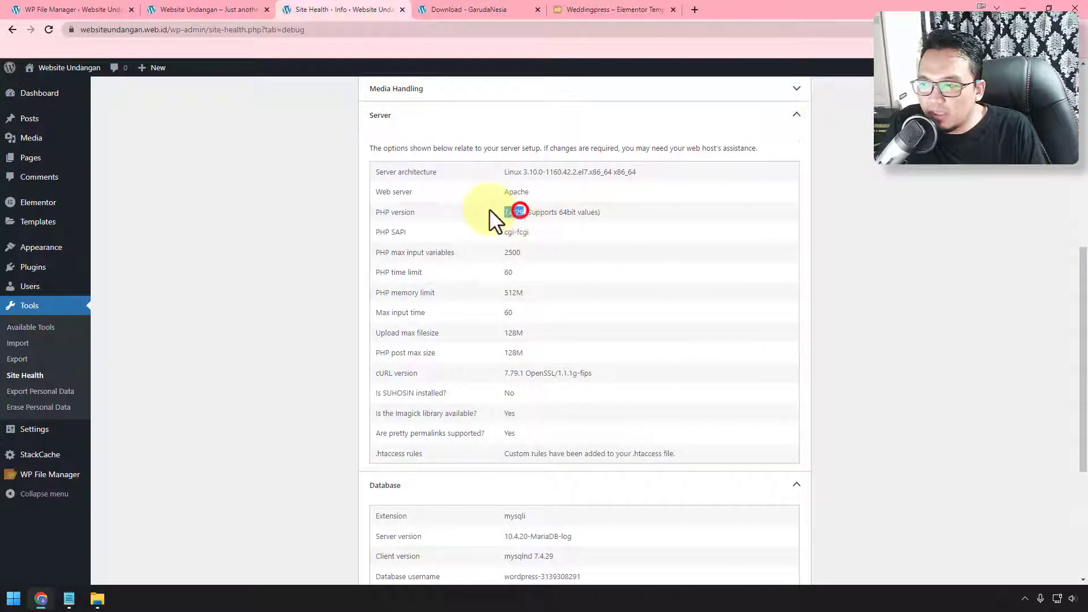
pyautogui.moveTo(527, 294); pyautogui.dragTo(508, 293)
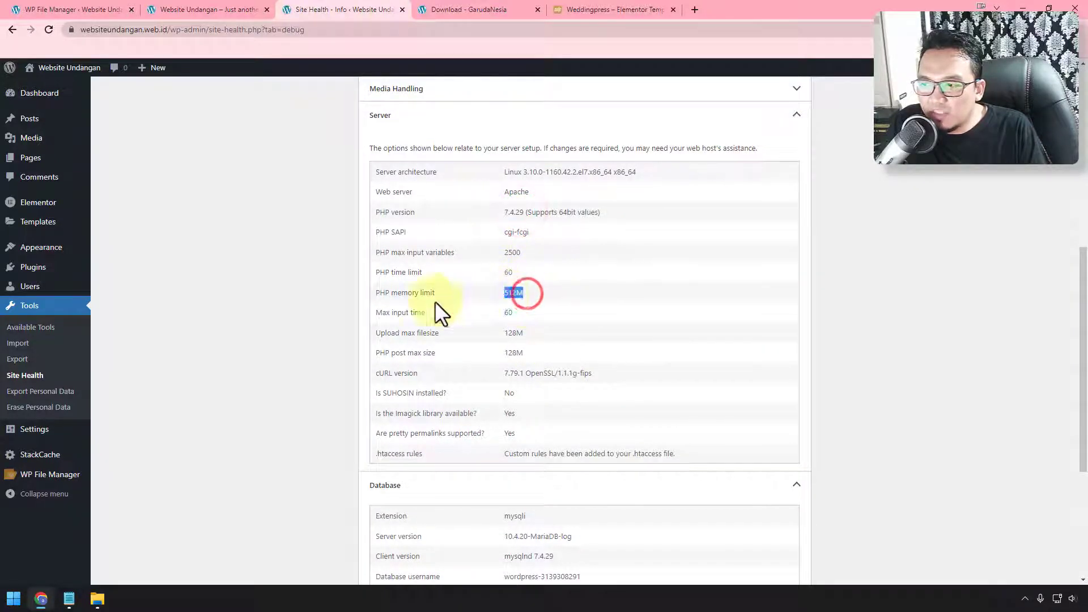
pyautogui.moveTo(539, 327); pyautogui.dragTo(507, 352)
# Step: Compare the php_value lines for .htaccess in the Notepad notes with the upload and post size limits in Site Health's Server section
pyautogui.click(69, 599)
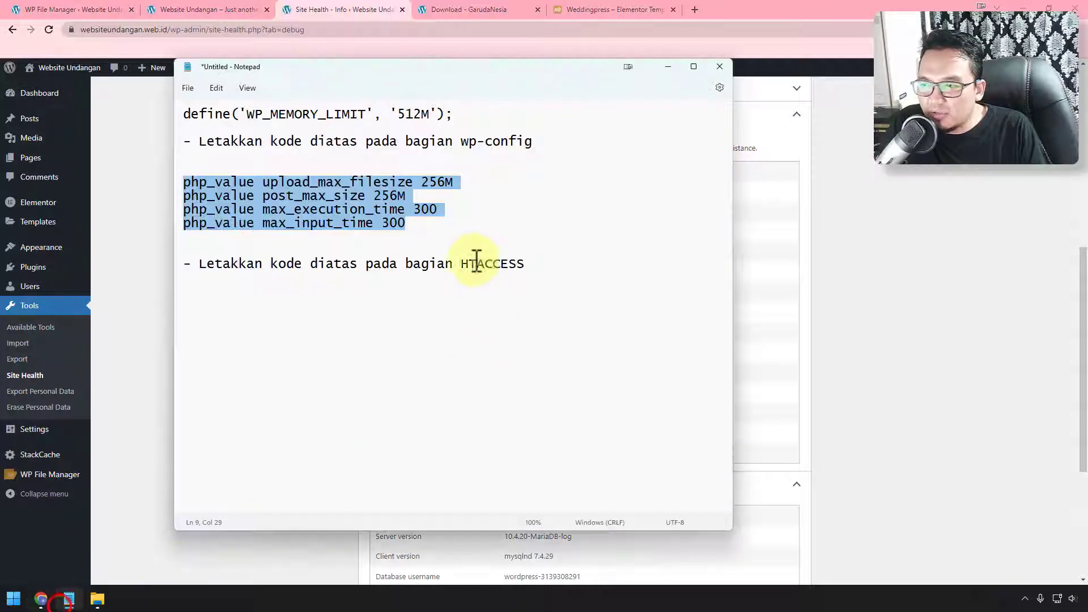
pyautogui.moveTo(444, 183); pyautogui.dragTo(429, 183)
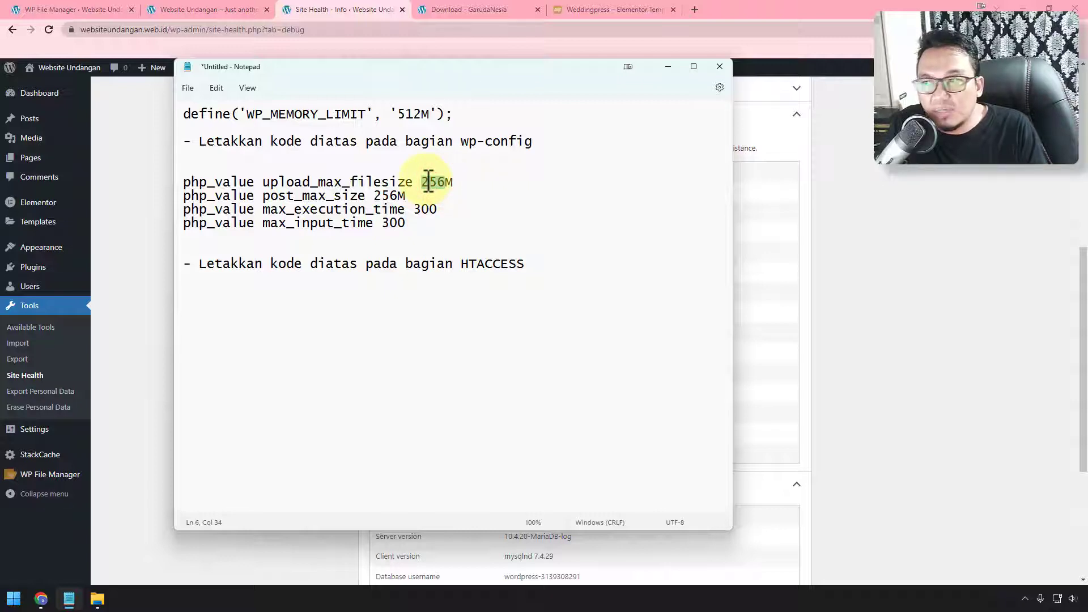
pyautogui.click(959, 362)
pyautogui.moveTo(535, 353)
pyautogui.mouseDown()
pyautogui.moveTo(491, 351)
pyautogui.moveTo(516, 334)
pyautogui.moveTo(505, 338)
pyautogui.mouseUp()
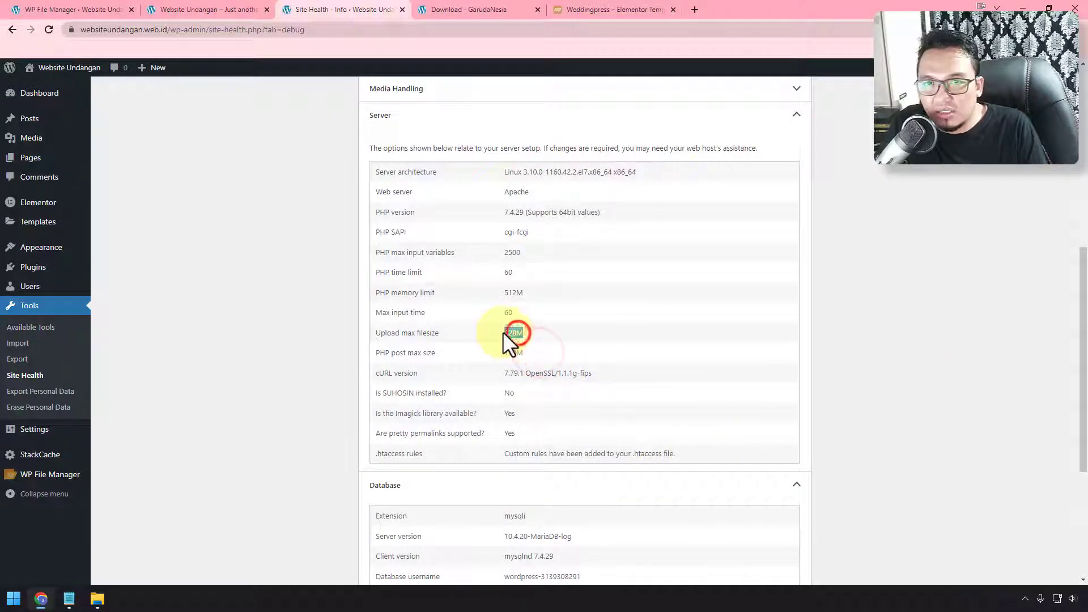
pyautogui.click(69, 600)
pyautogui.moveTo(425, 223); pyautogui.dragTo(182, 189)
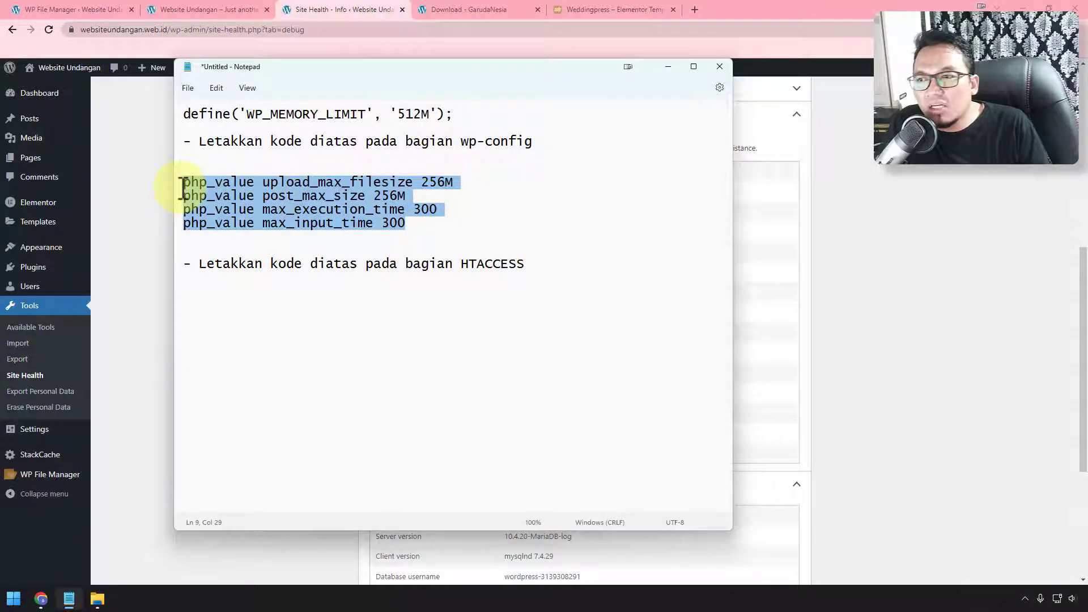
pyautogui.click(874, 303)
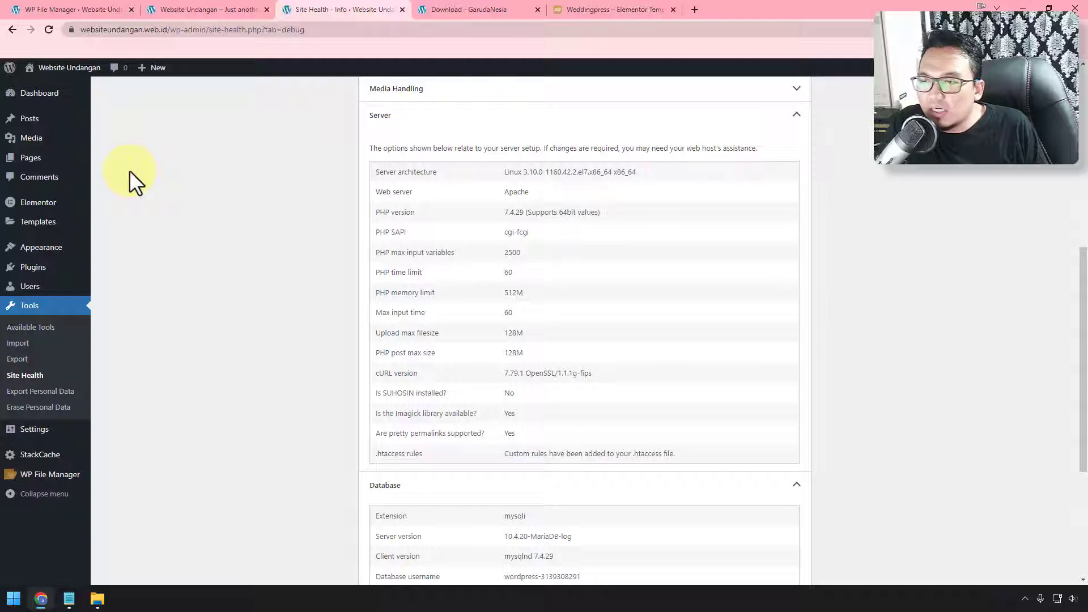
pyautogui.scroll(5, 145, 173)
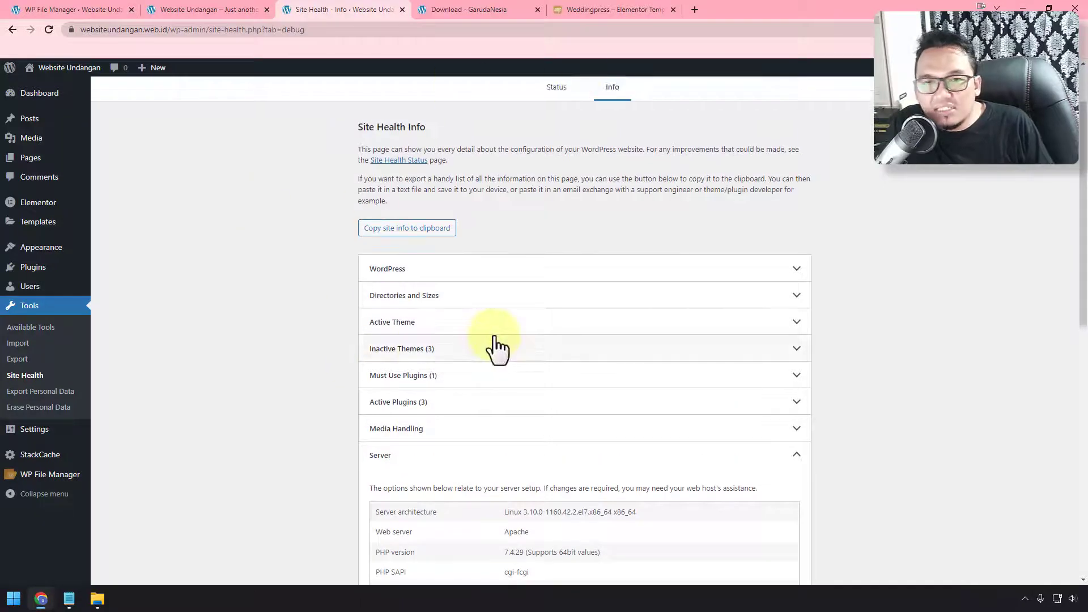
# Step: Set the site's timezone to UTC+7 in the General settings and save the changes
pyautogui.moveTo(32, 435)
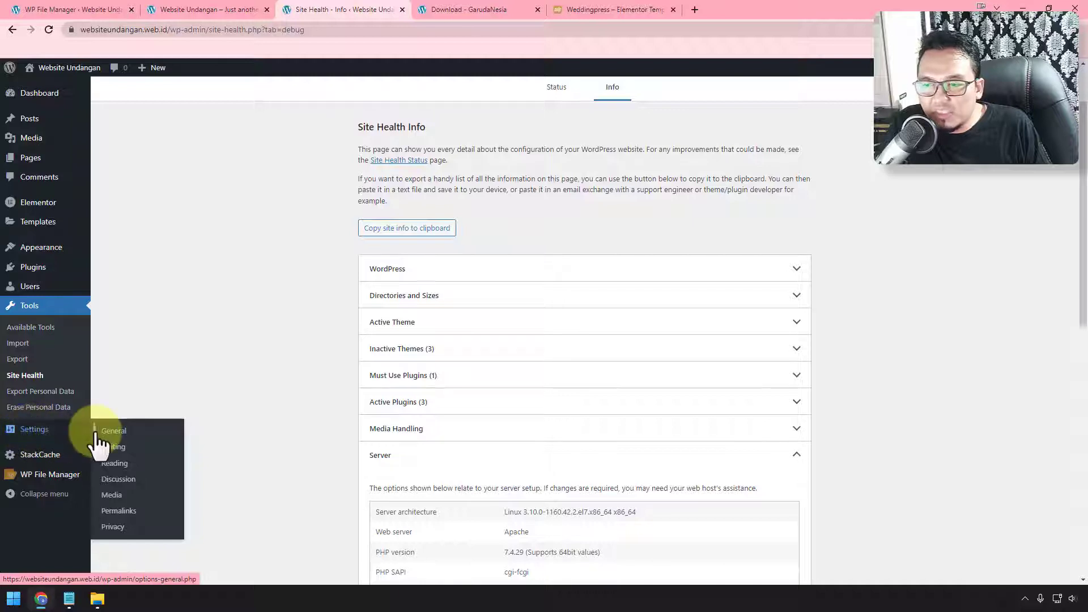
pyautogui.click(159, 437)
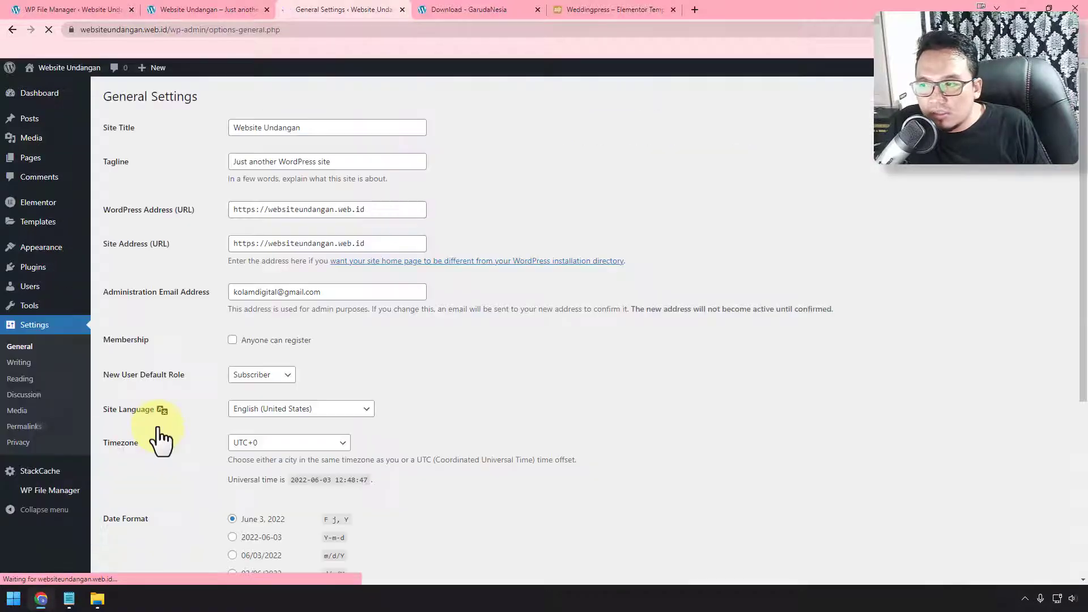
pyautogui.scroll(-3, 274, 291)
pyautogui.click(277, 273)
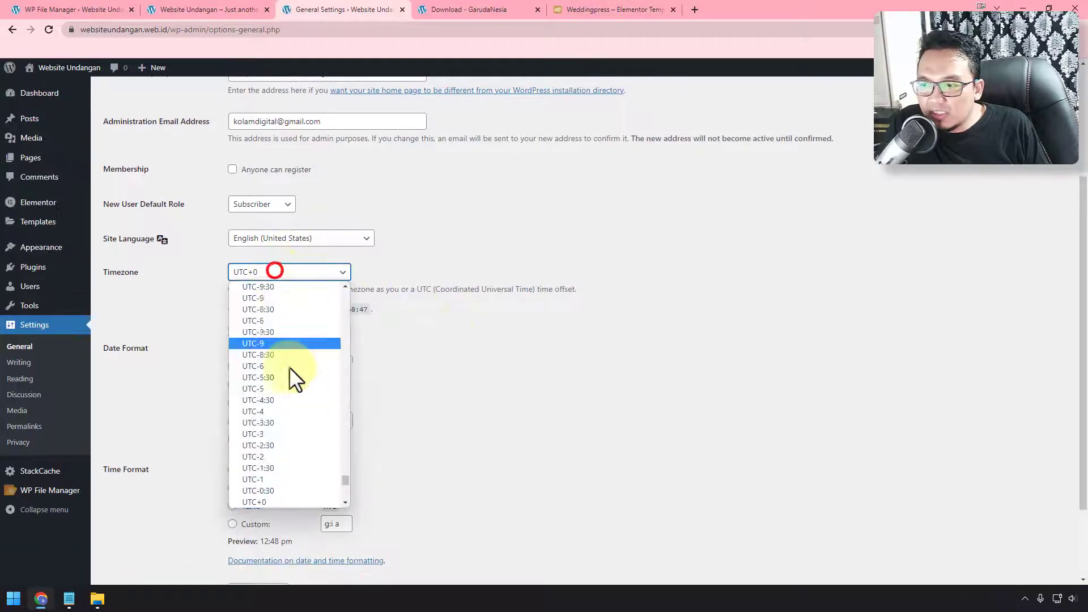
pyautogui.scroll(-3, 287, 408)
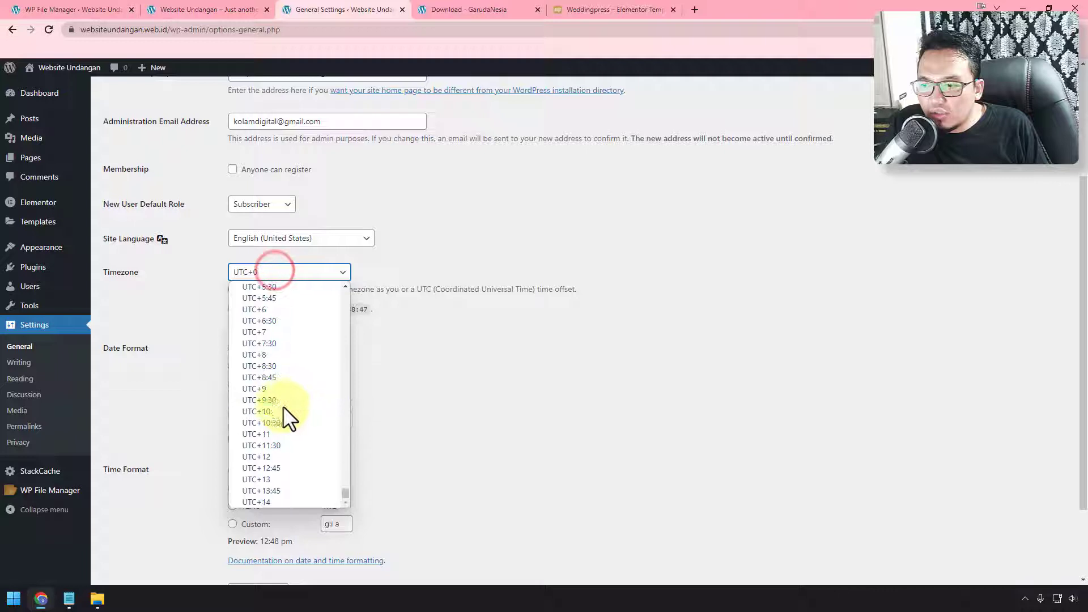
pyautogui.click(299, 333)
pyautogui.scroll(-2, 463, 344)
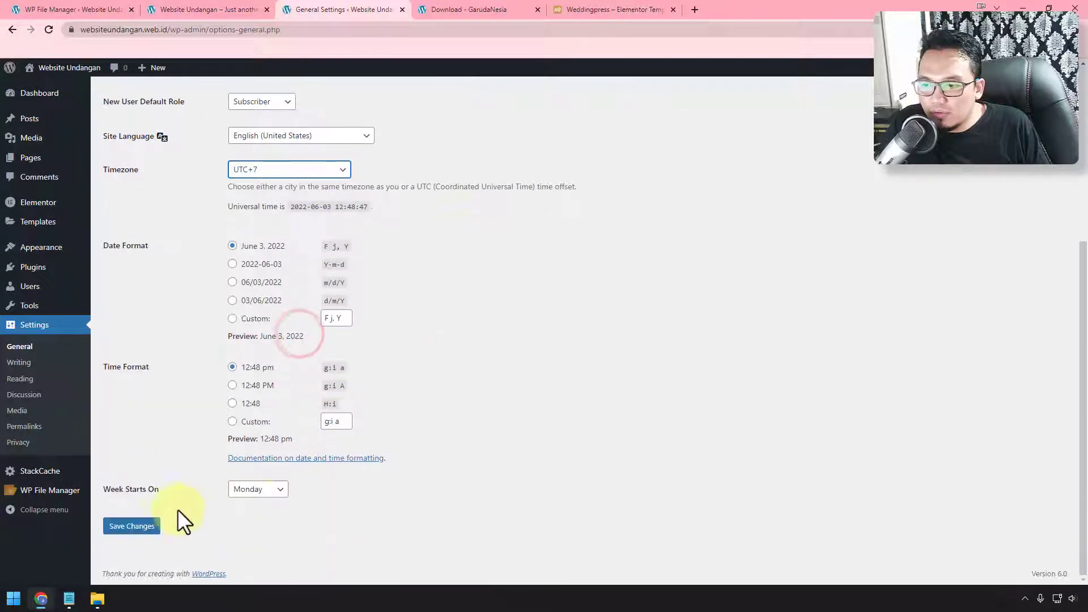
pyautogui.click(145, 529)
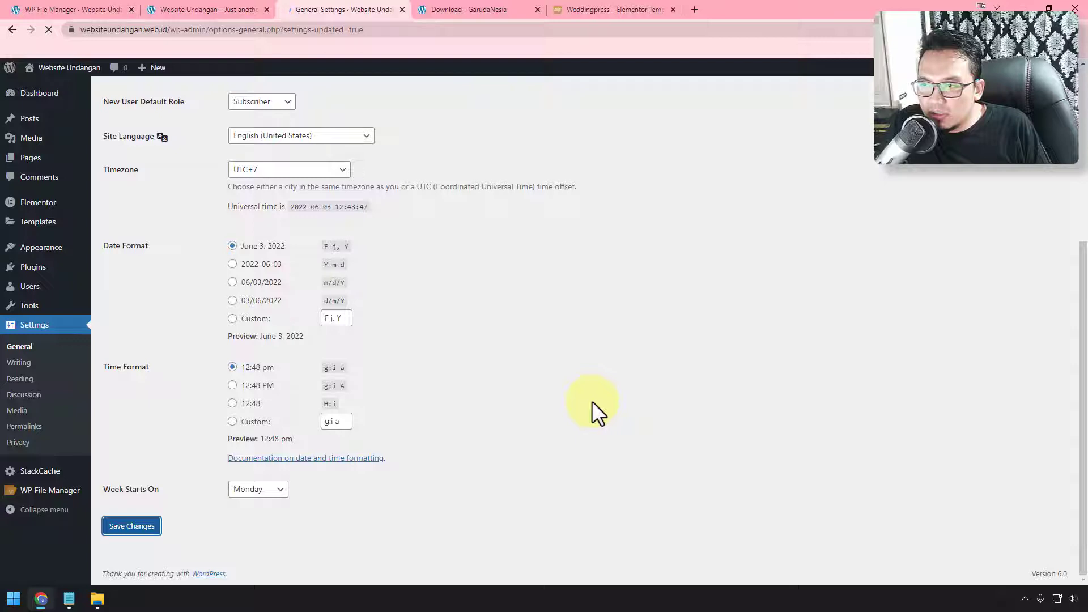
# Step: Look over the Writing settings, and in the Reading settings make each post in a feed include only an excerpt and save
pyautogui.click(19, 362)
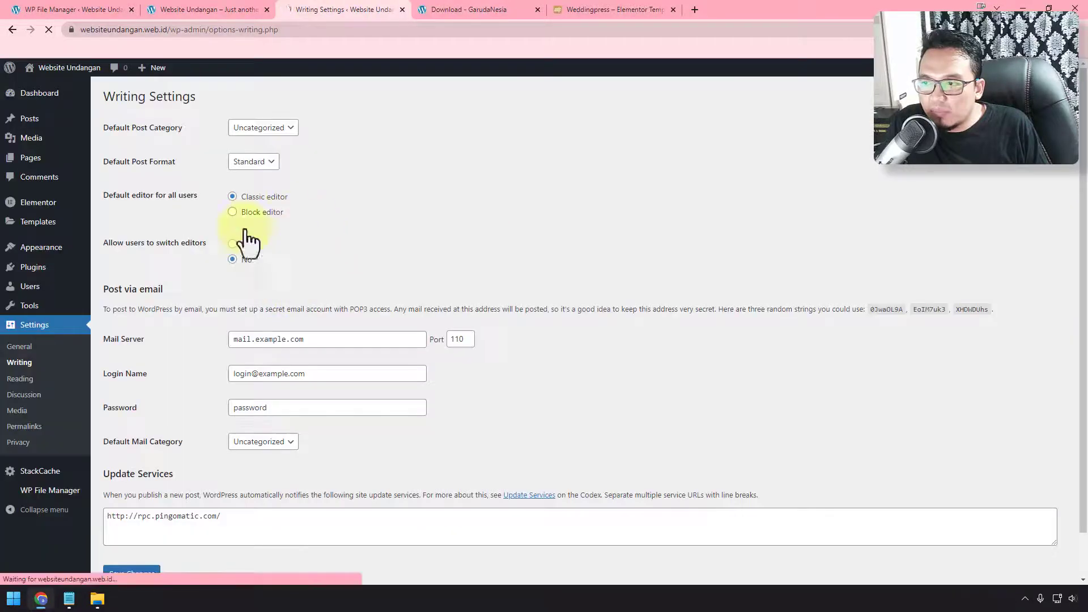
pyautogui.scroll(-1, 227, 241)
pyautogui.click(34, 381)
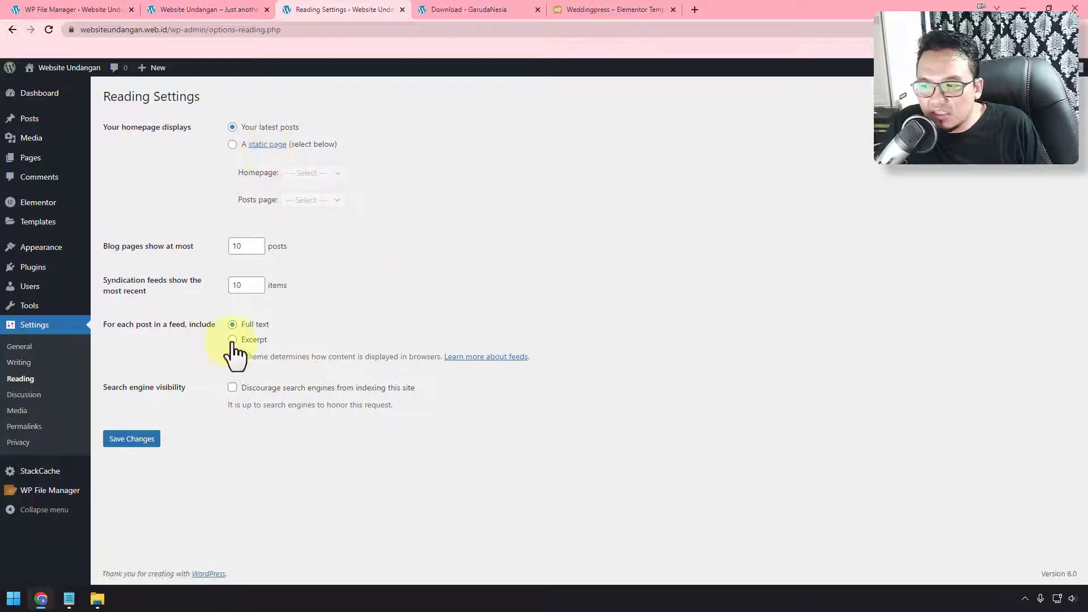
pyautogui.click(147, 443)
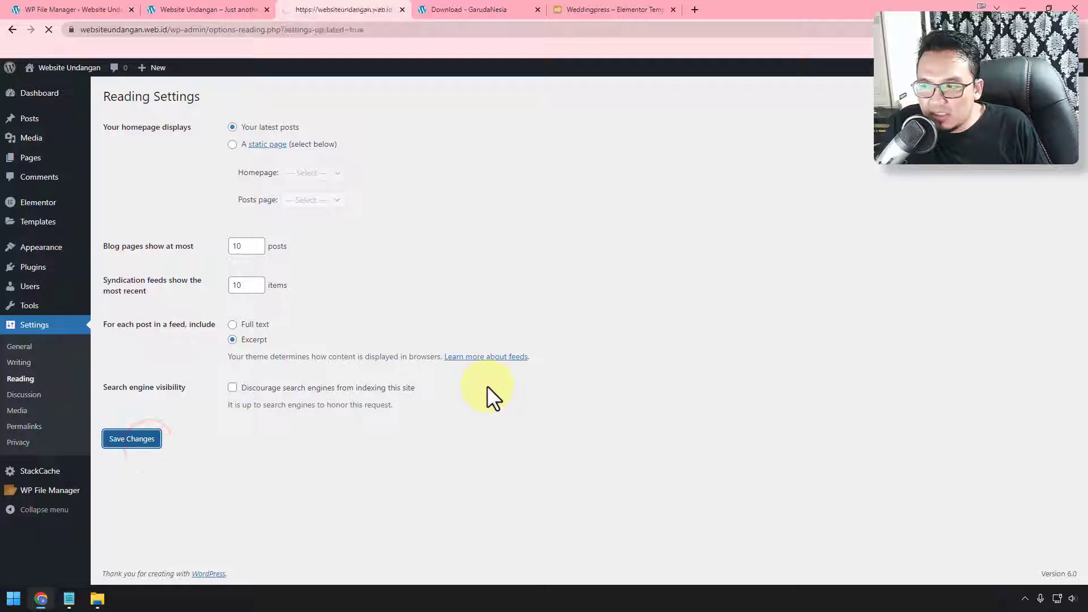
# Step: In the Discussion settings, turn off every enabled post, comment, email and approval option except allowing comments on new posts, and save the changes
pyautogui.click(37, 396)
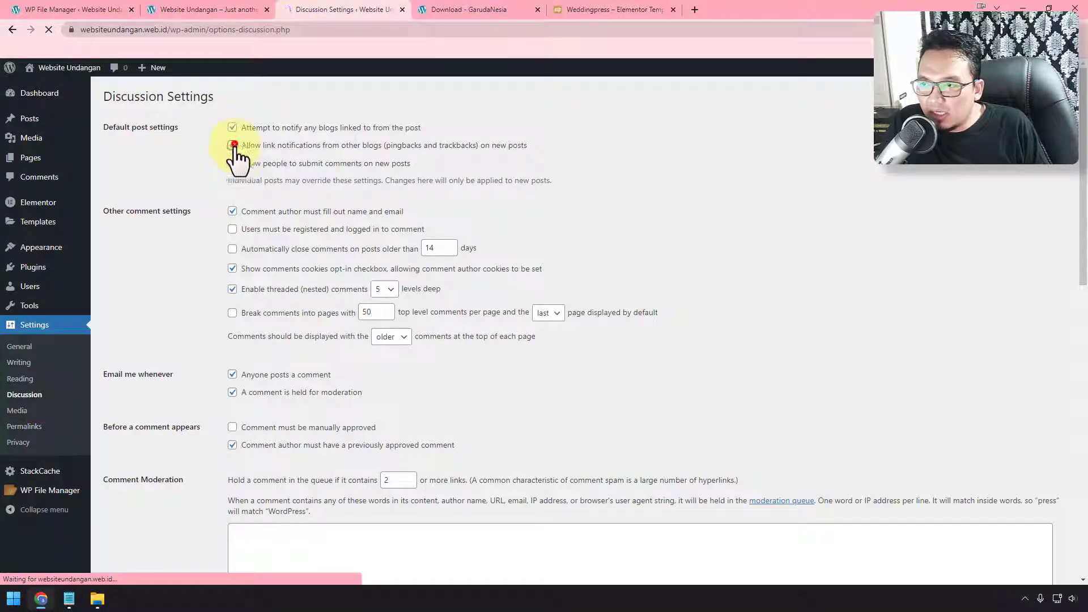
pyautogui.click(232, 145)
pyautogui.click(232, 211)
pyautogui.click(233, 268)
pyautogui.click(233, 289)
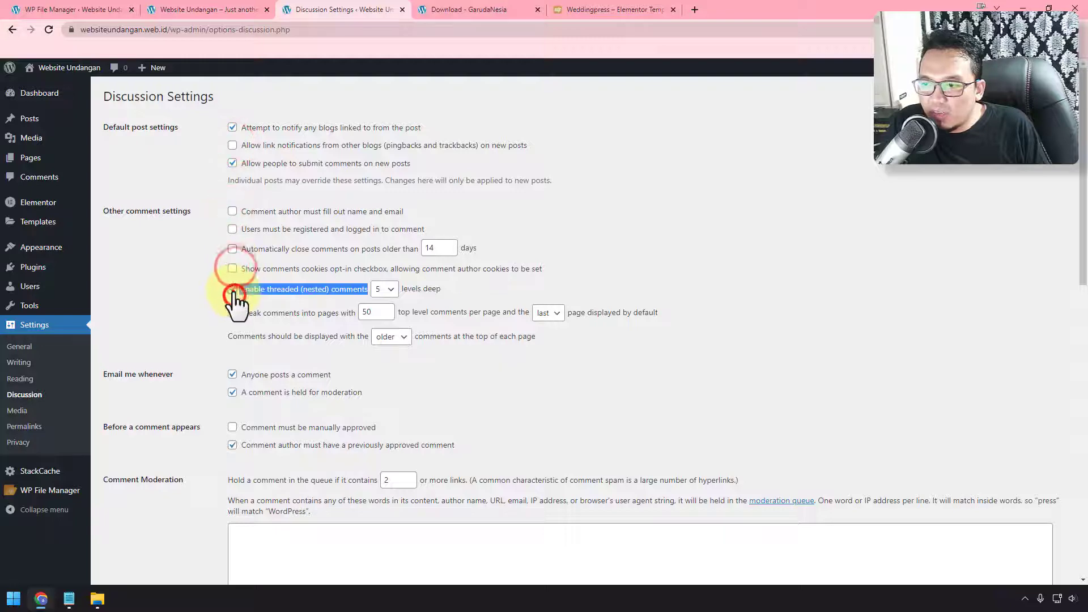
pyautogui.click(232, 375)
pyautogui.click(232, 392)
pyautogui.click(232, 445)
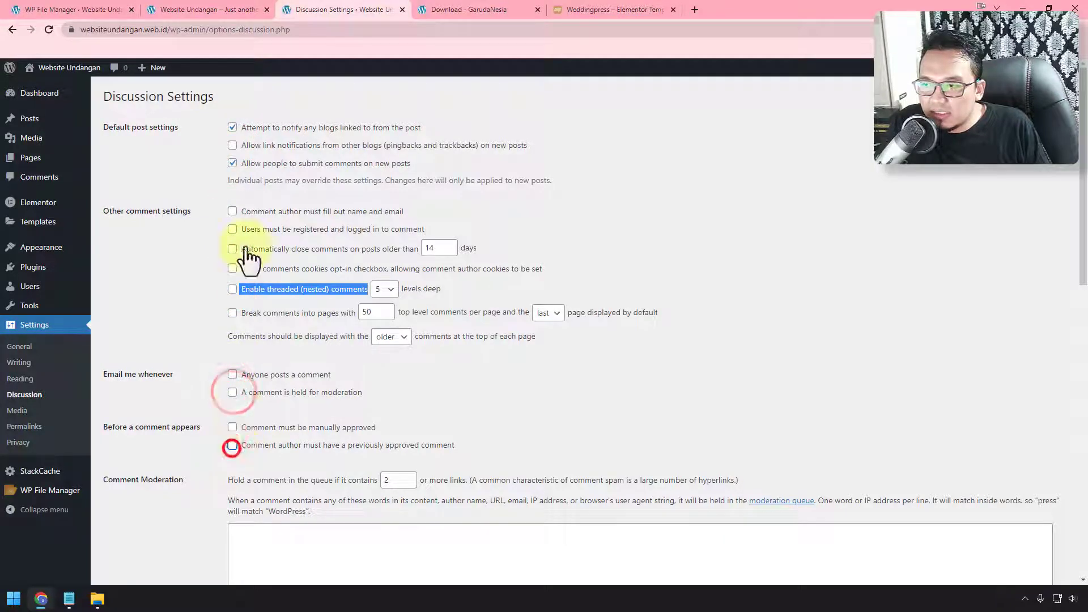
pyautogui.click(232, 128)
pyautogui.scroll(-10, 213, 396)
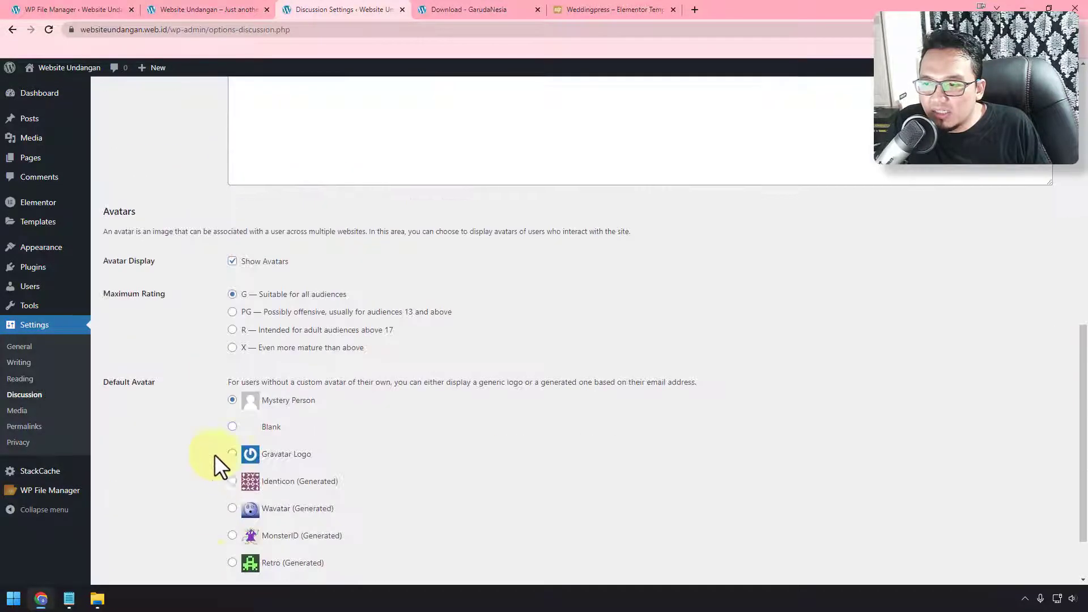
pyautogui.click(139, 526)
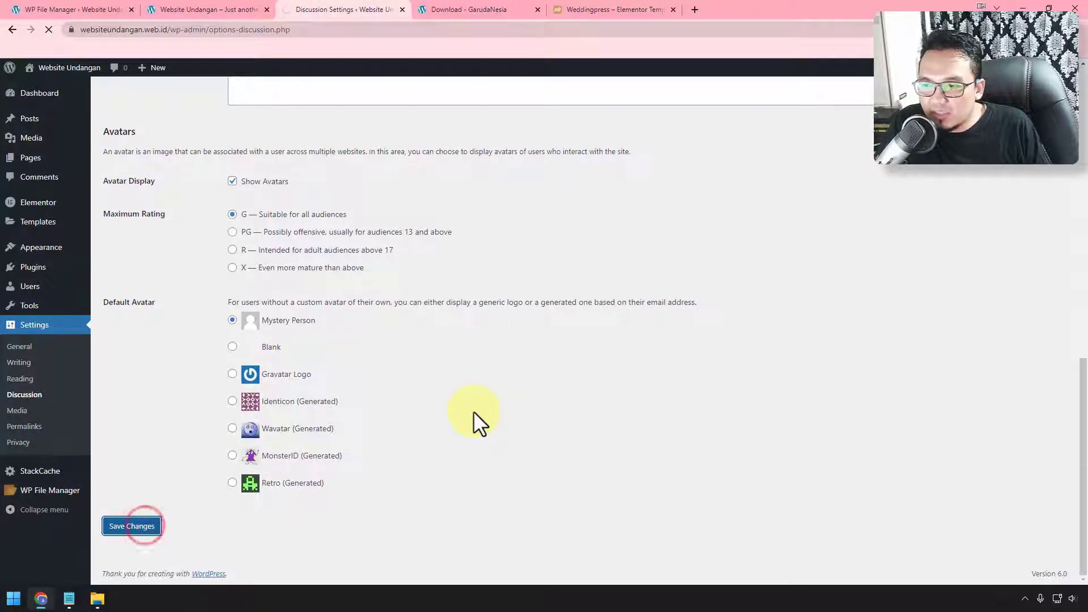
# Step: Set the permalink structure to Post name in the Permalink settings and save the changes
pyautogui.scroll(-5, 473, 410)
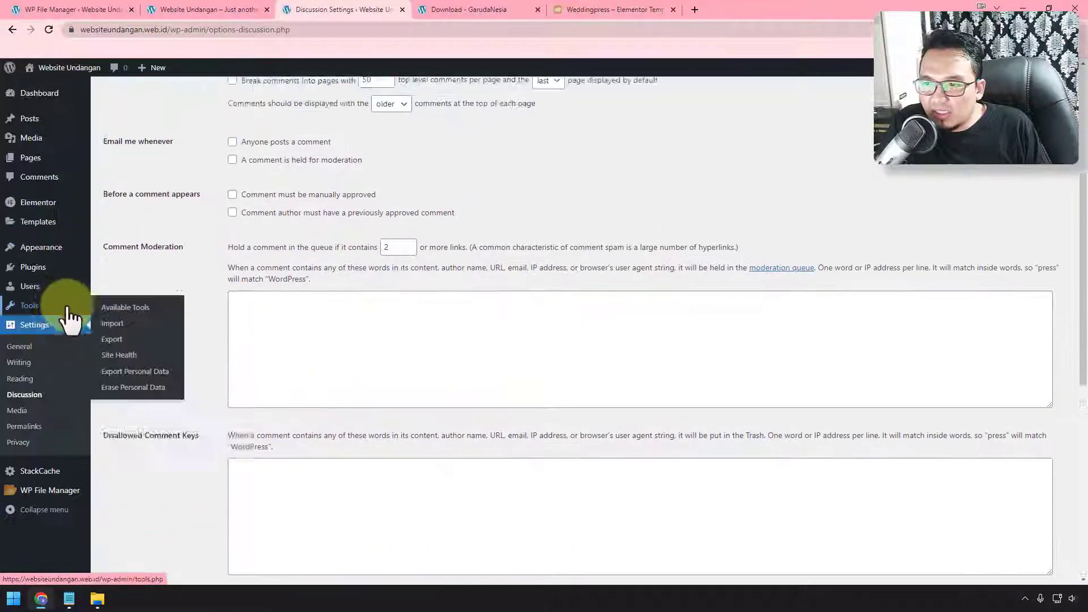
pyautogui.scroll(3, 51, 397)
pyautogui.click(48, 433)
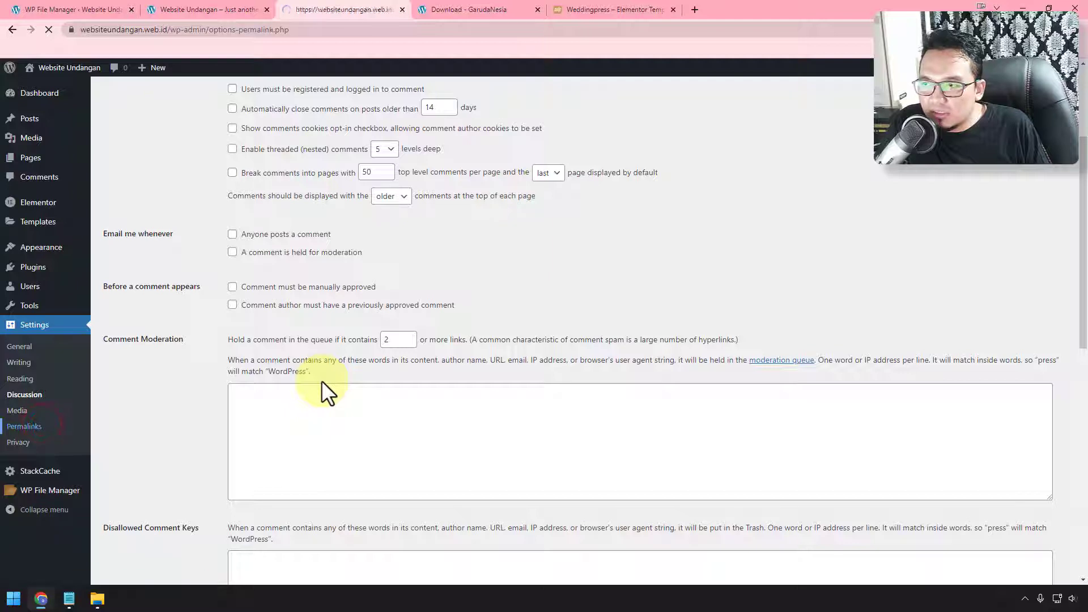
pyautogui.click(127, 309)
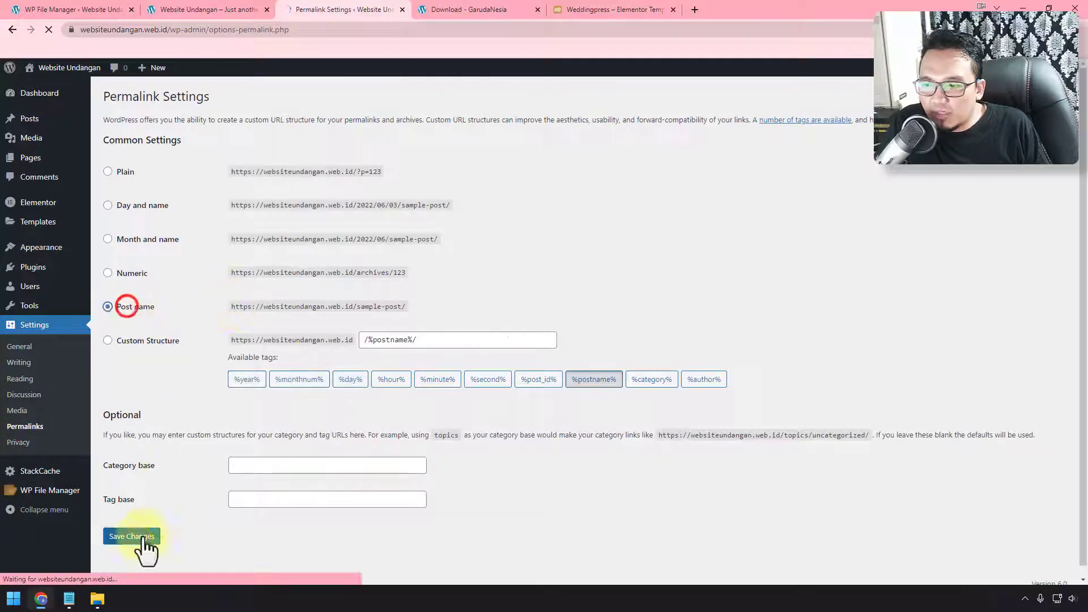
pyautogui.click(132, 536)
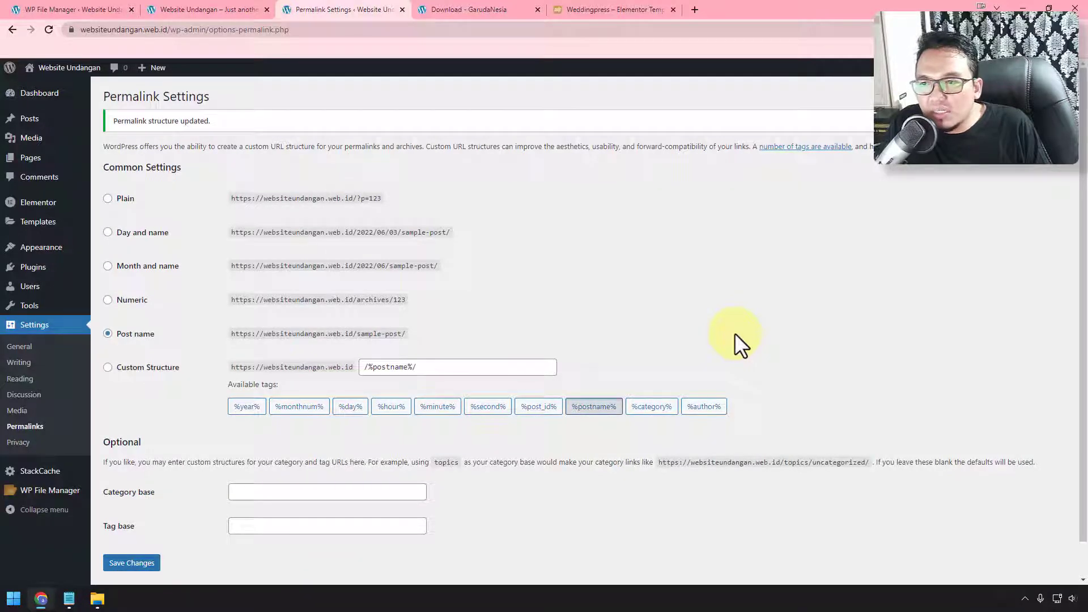
# Step: In Elementor's general settings, disable default colors and default fonts, turn off usage data sharing, and save the changes
pyautogui.moveTo(42, 204)
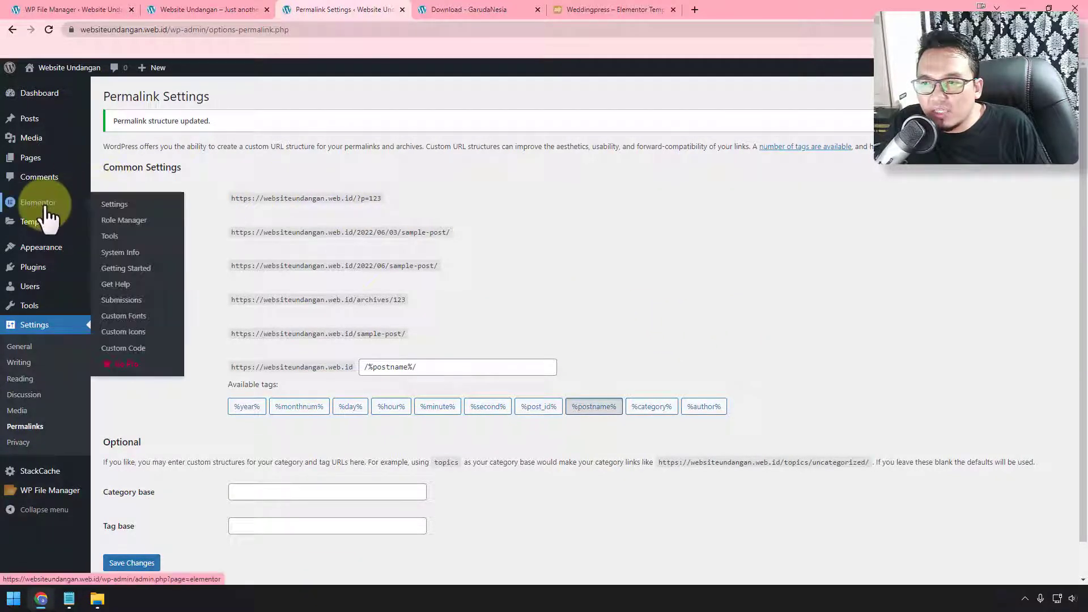
pyautogui.click(116, 204)
pyautogui.click(233, 229)
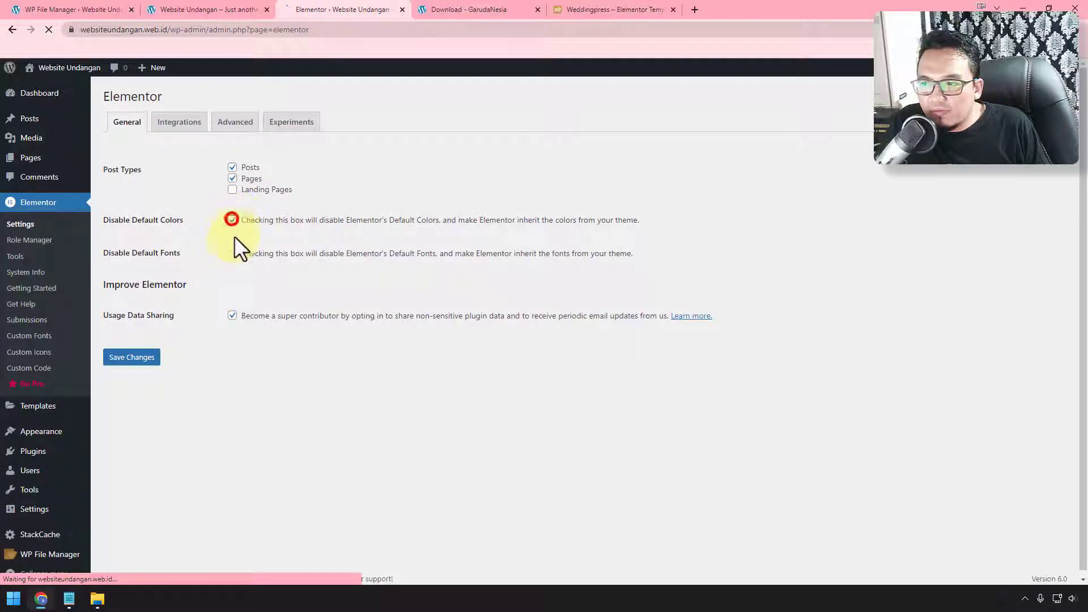
pyautogui.click(232, 263)
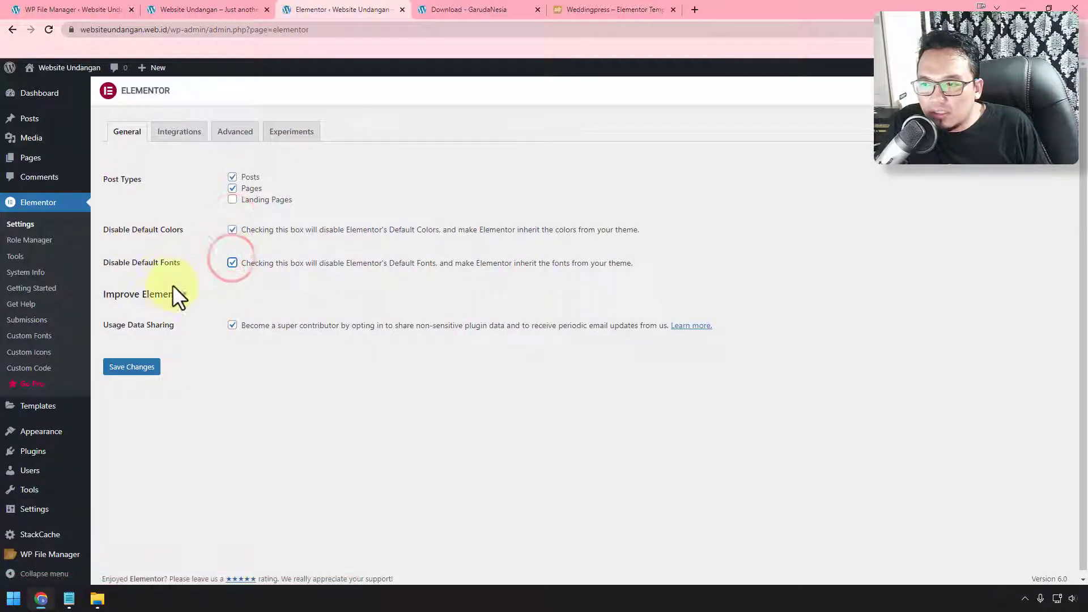
pyautogui.click(233, 324)
pyautogui.click(136, 367)
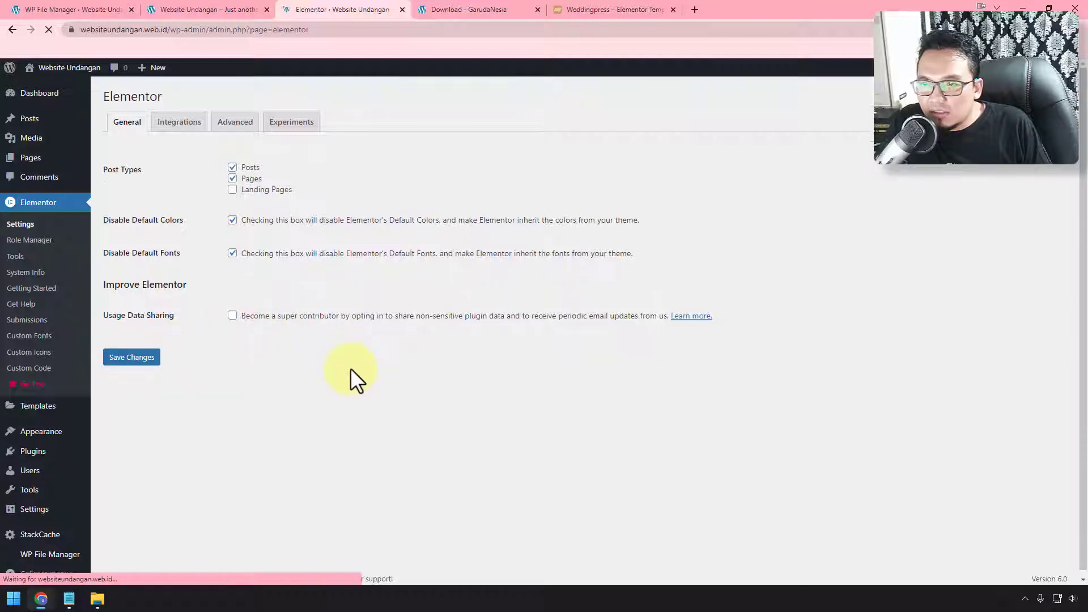
# Step: In Elementor's advanced settings, enable unfiltered file uploads, set Font Awesome 4 support loading to Yes, and save the changes
pyautogui.click(234, 125)
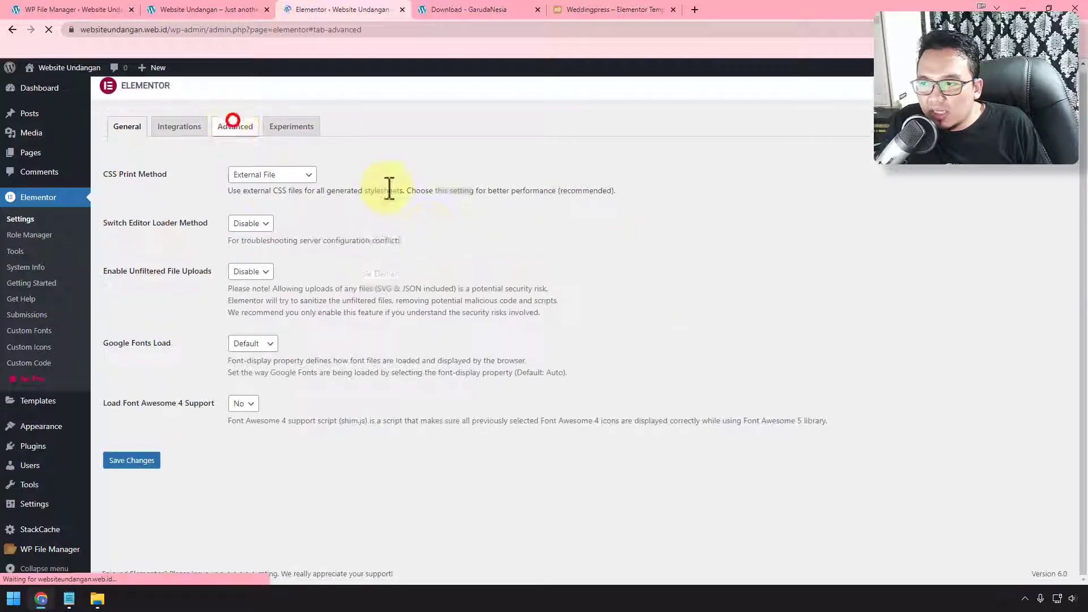
pyautogui.click(246, 270)
pyautogui.click(248, 296)
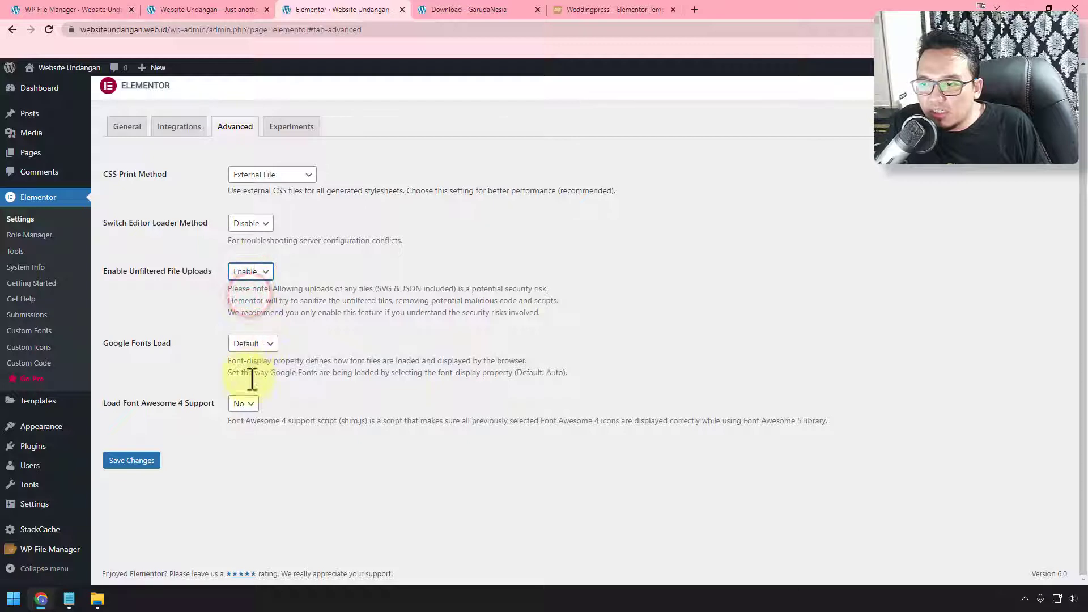
pyautogui.click(249, 401)
pyautogui.click(249, 426)
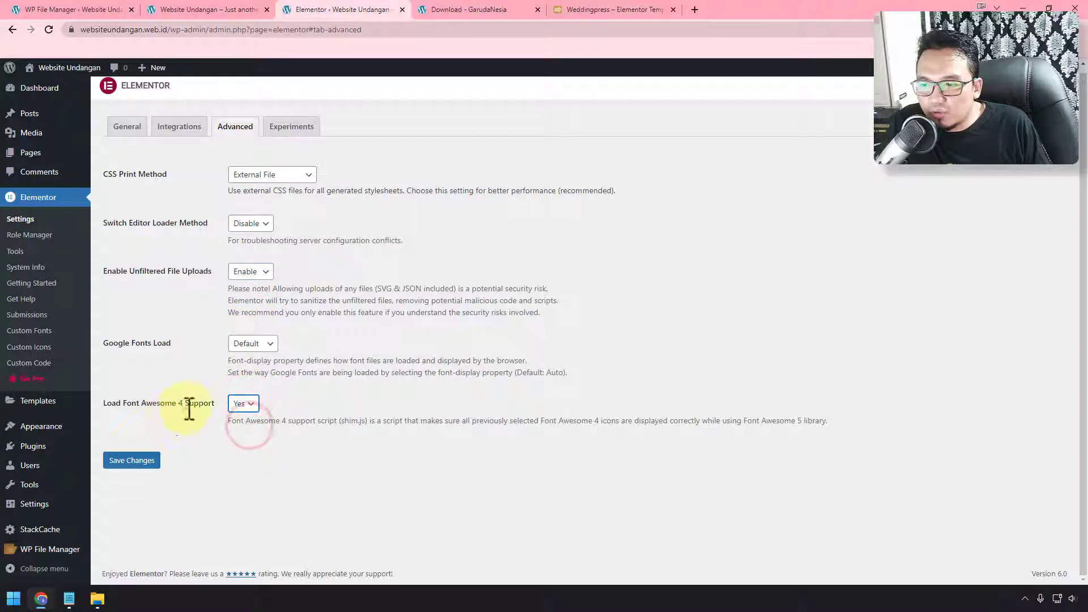
pyautogui.click(138, 466)
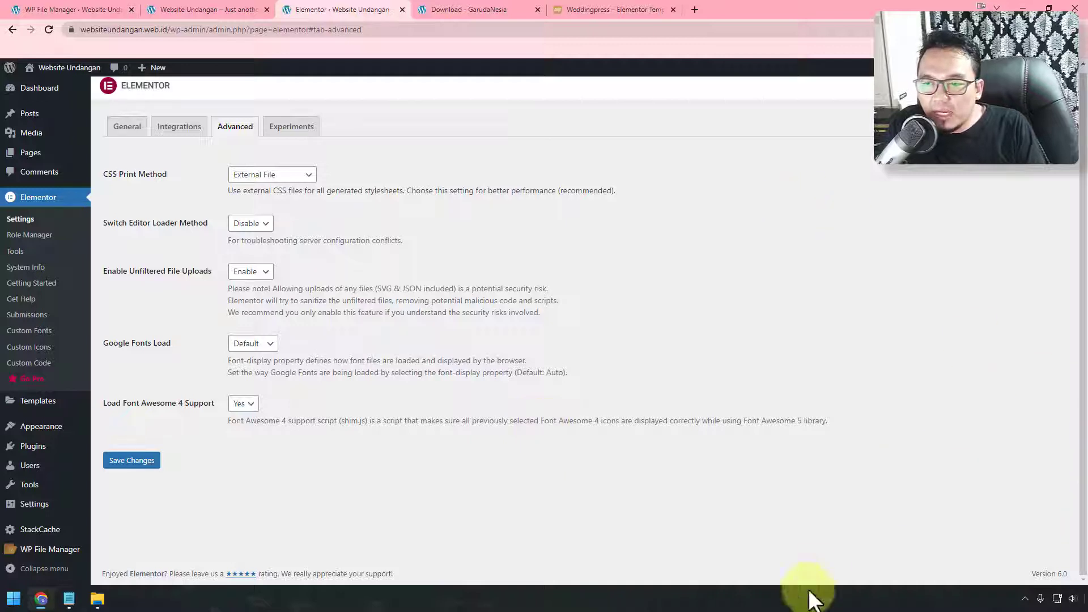
# Step: Upload weddingpress-v3.0.8.1.zip from the V3 PLUGIN folder as a new plugin, install it and activate it
pyautogui.moveTo(48, 451)
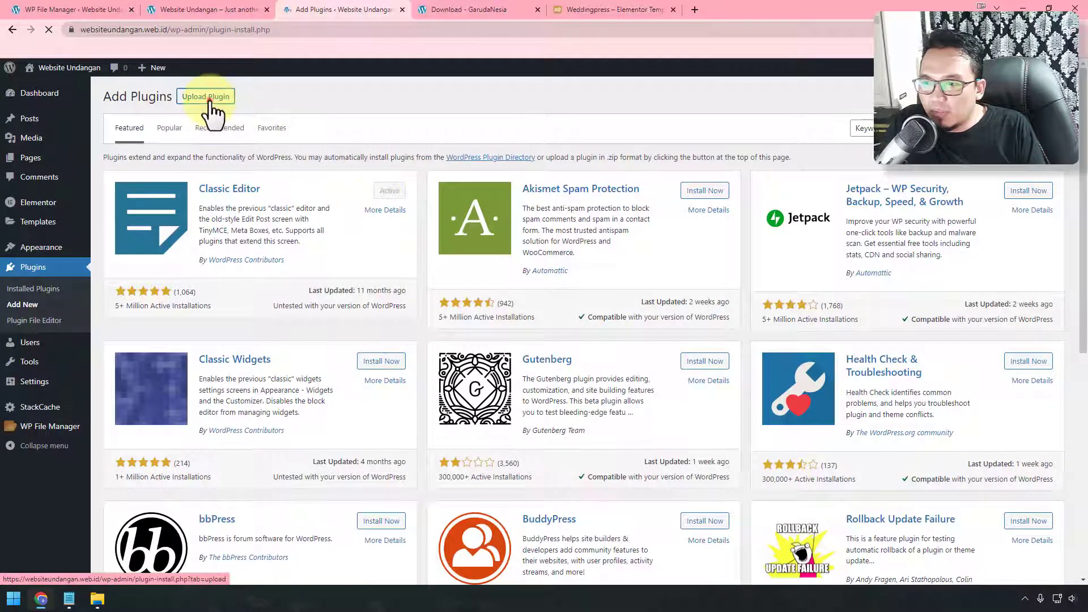
pyautogui.click(209, 98)
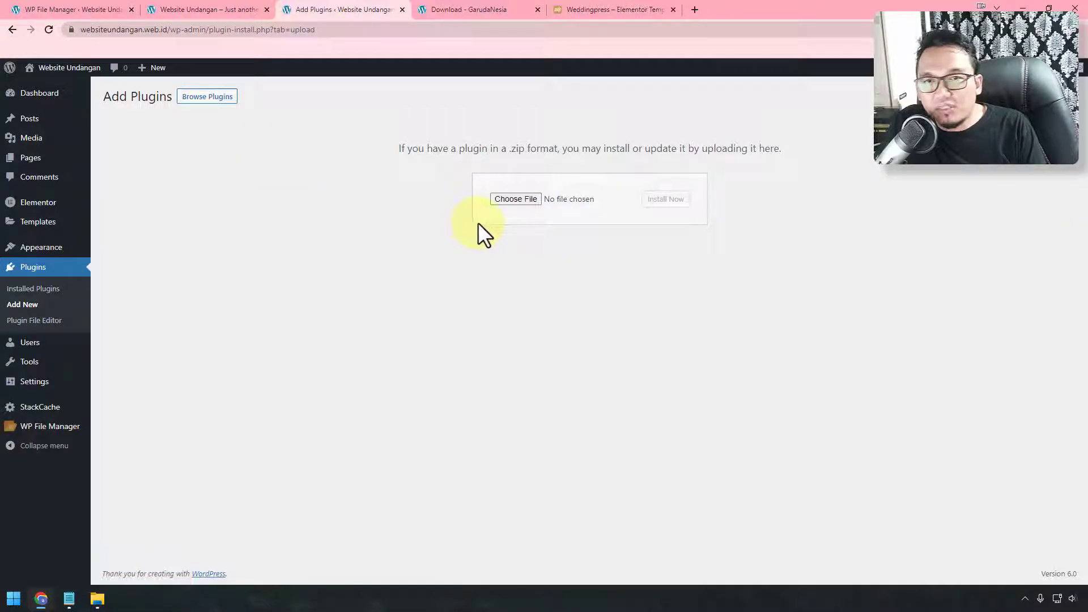
pyautogui.click(96, 599)
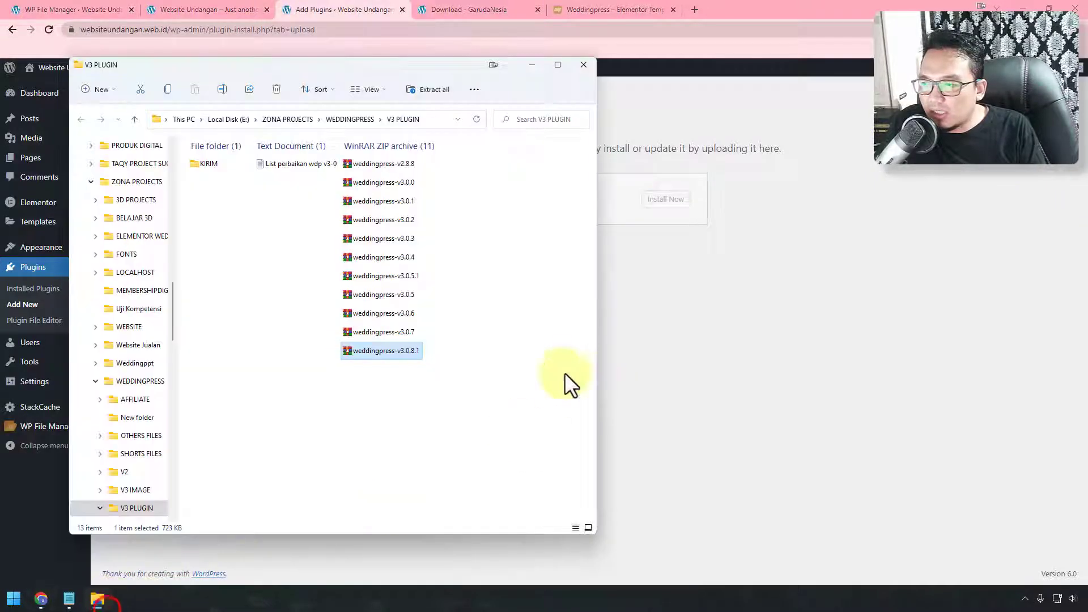
pyautogui.moveTo(416, 353); pyautogui.dragTo(618, 196)
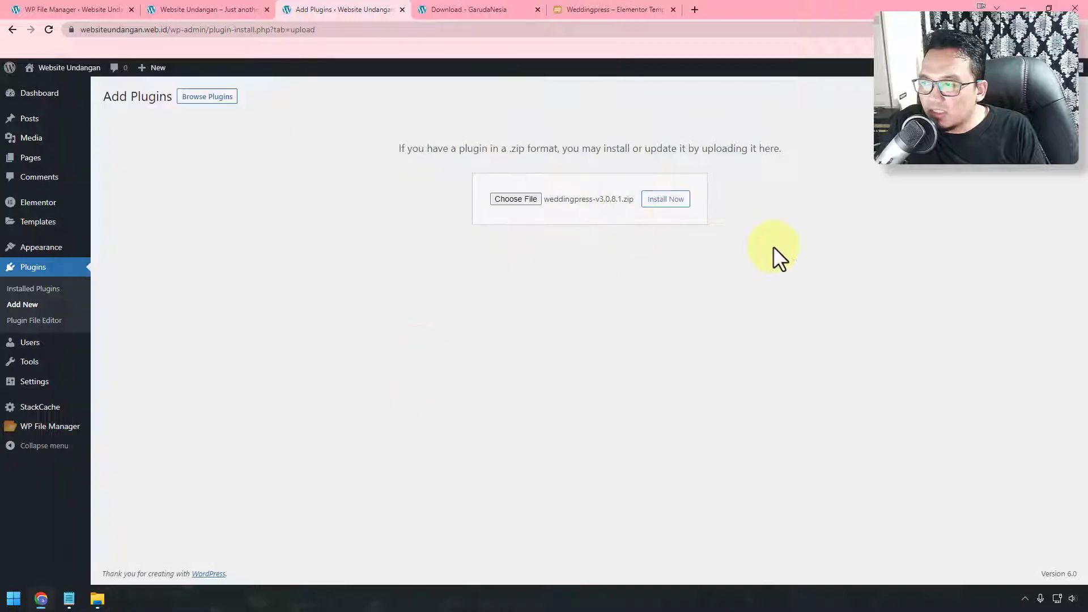
pyautogui.click(669, 200)
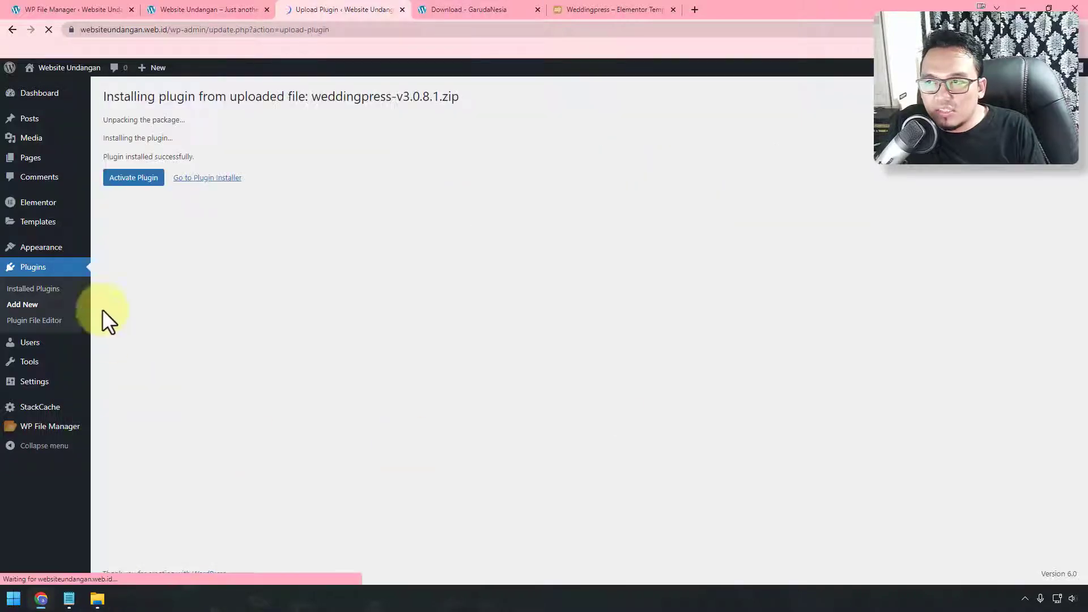
pyautogui.click(139, 180)
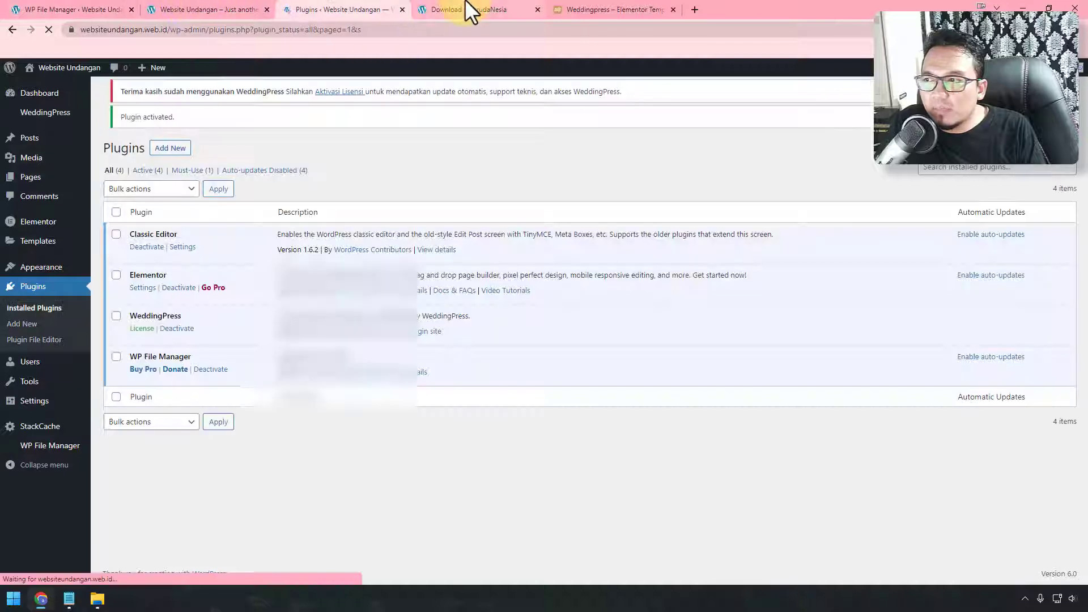
# Step: Copy the WeddingPress V3 - 1 Lisensi license key from the GarudaNesia download page and activate the WeddingPress plugin's license with it
pyautogui.click(466, 10)
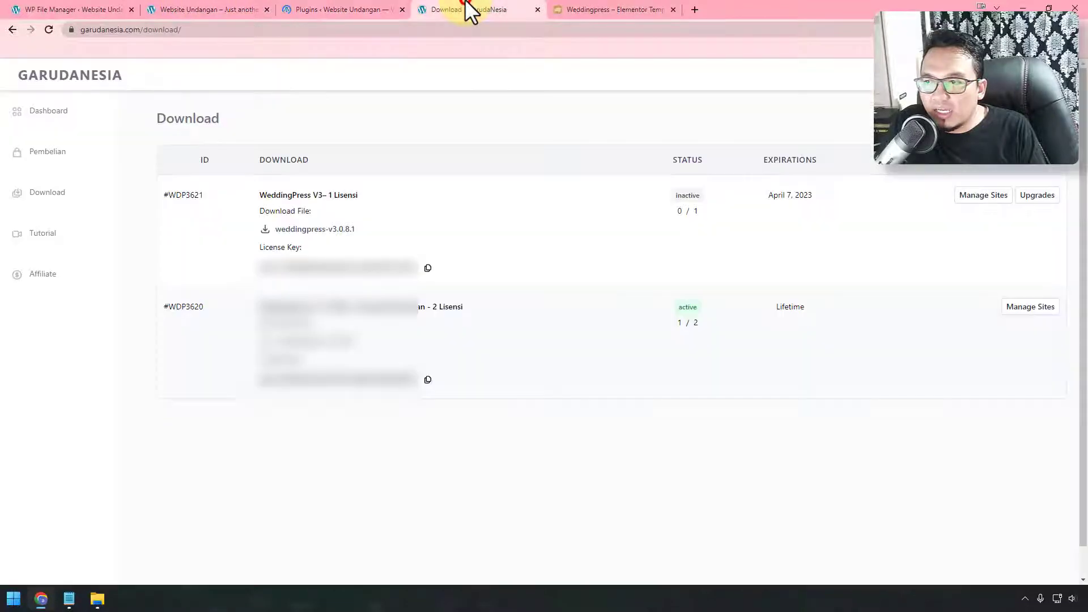
pyautogui.click(428, 268)
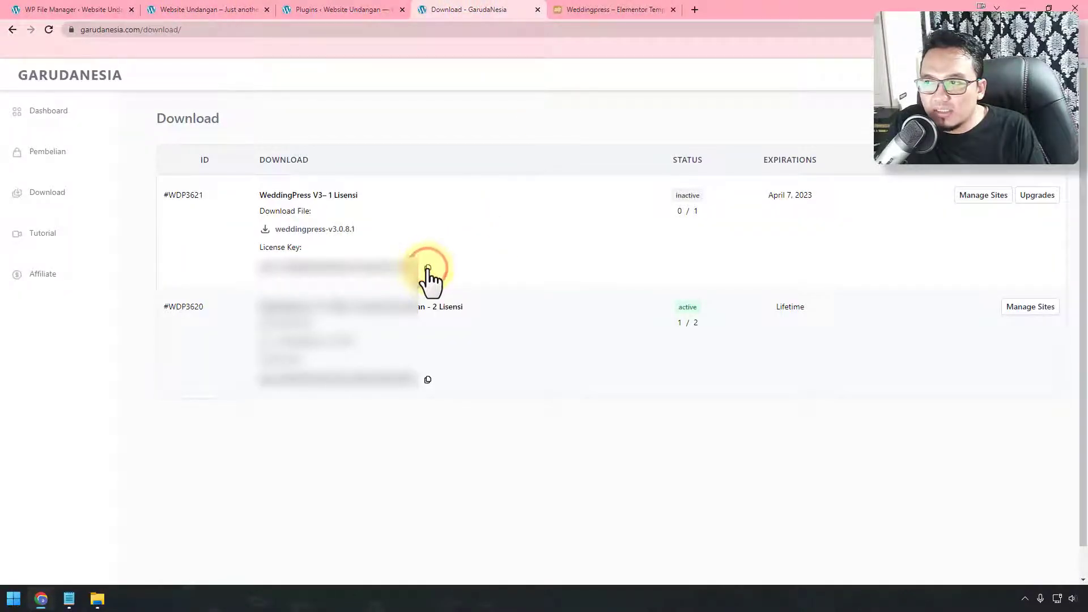
pyautogui.click(320, 10)
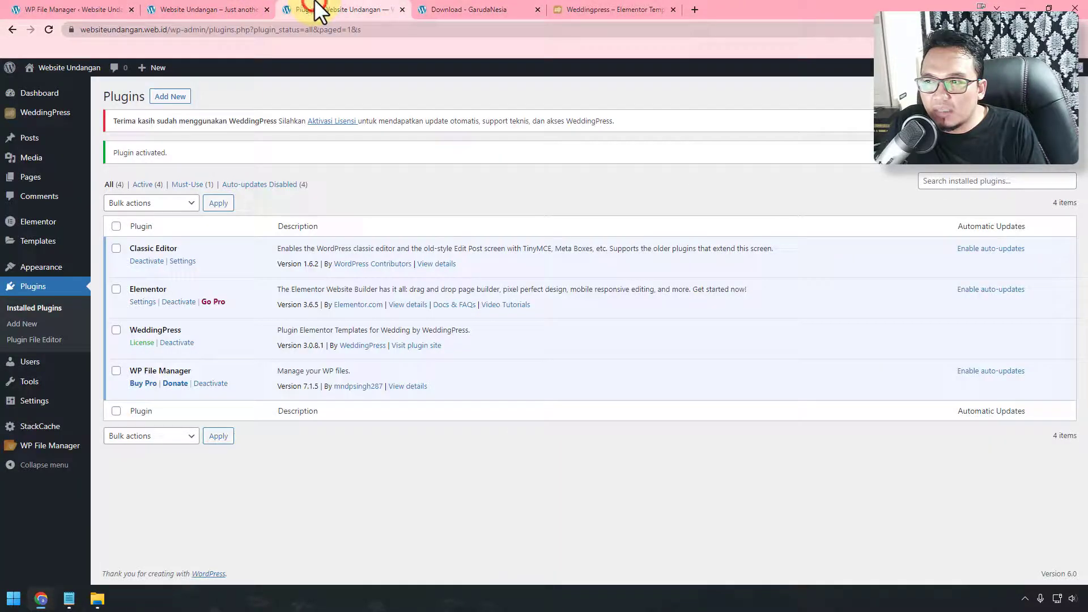
pyautogui.click(327, 122)
pyautogui.click(288, 201)
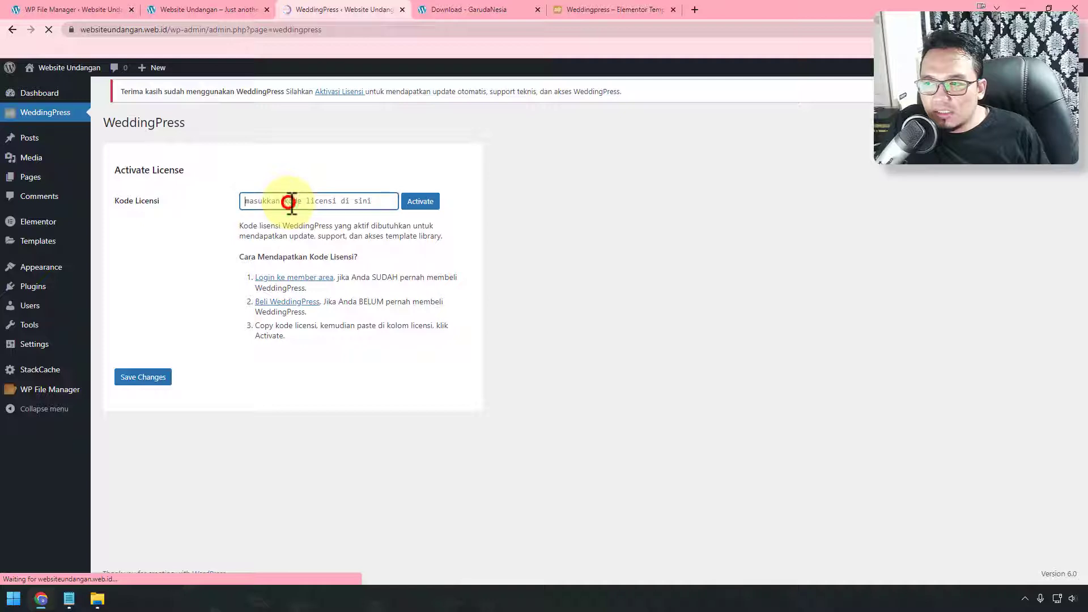
pyautogui.hotkey('ctrl', 'v')
pyautogui.click(419, 202)
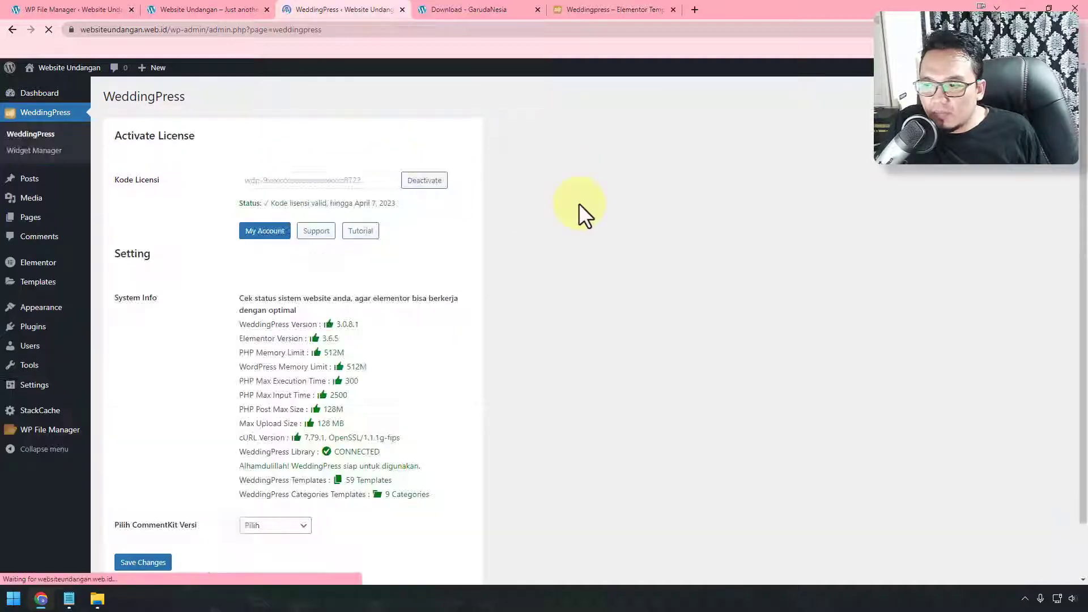
# Step: Compare the WeddingPress system info with the wp-config memory limit line and the .htaccess PHP values in the Notepad notes
pyautogui.scroll(-1, 374, 267)
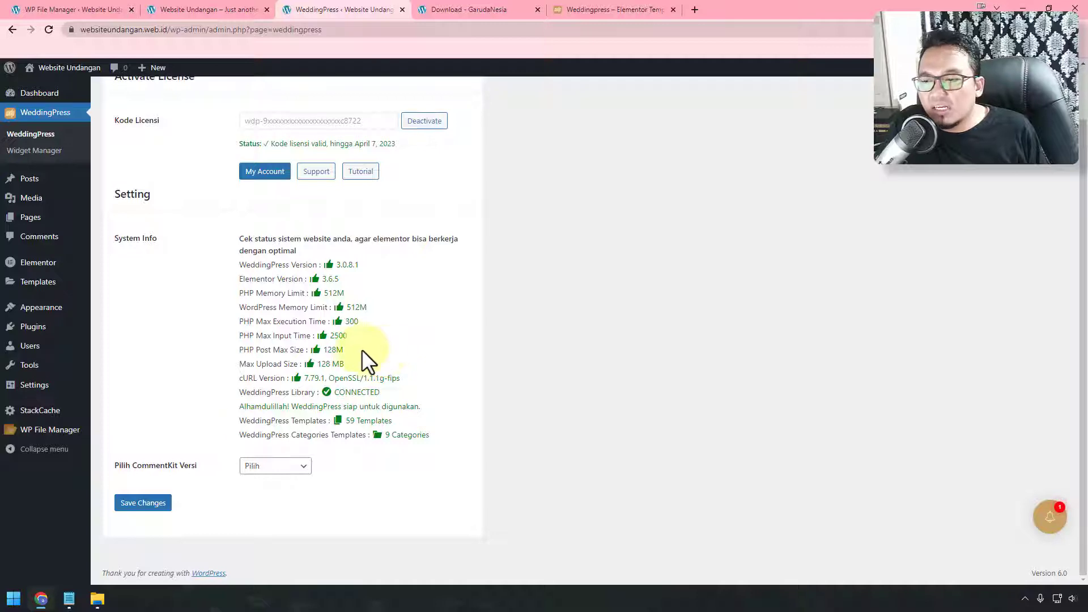
pyautogui.click(69, 599)
pyautogui.click(426, 220)
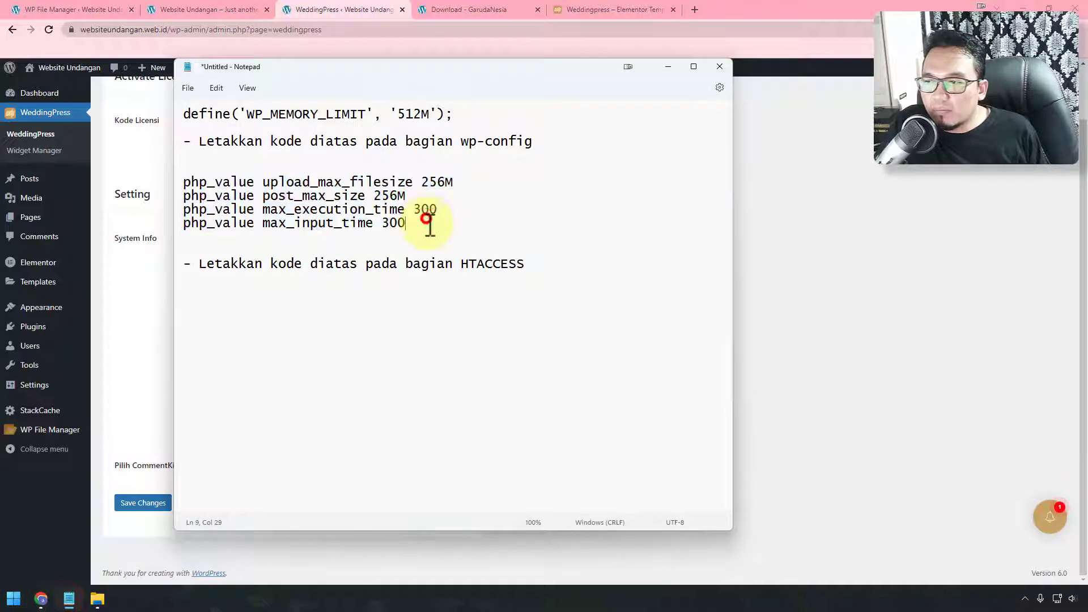
pyautogui.moveTo(426, 220); pyautogui.dragTo(169, 187)
pyautogui.moveTo(456, 114); pyautogui.dragTo(161, 97)
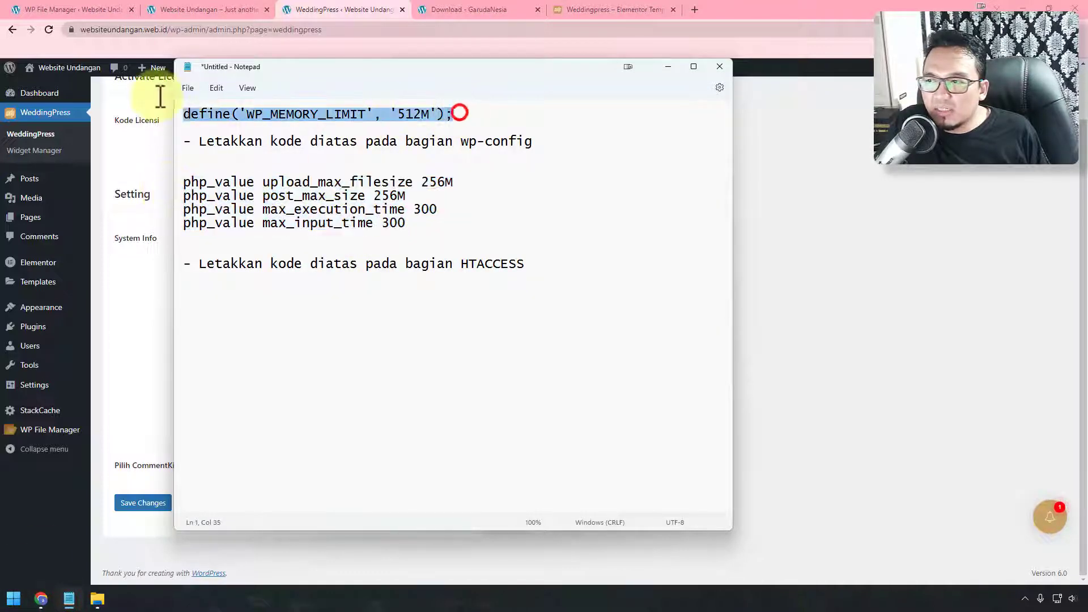
pyautogui.moveTo(534, 87); pyautogui.dragTo(828, 113)
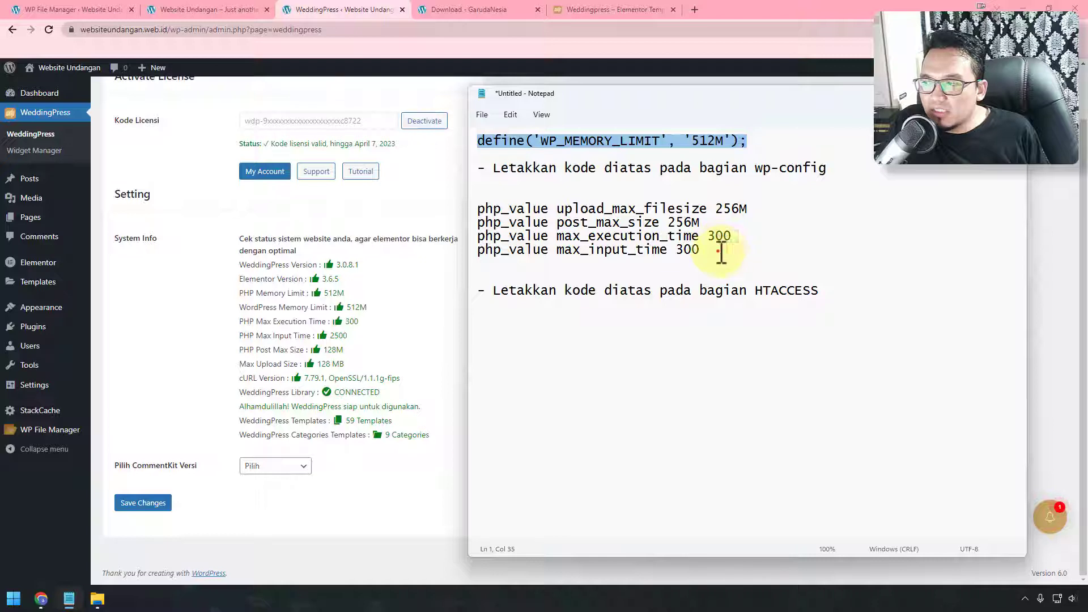
pyautogui.moveTo(721, 252); pyautogui.dragTo(447, 206)
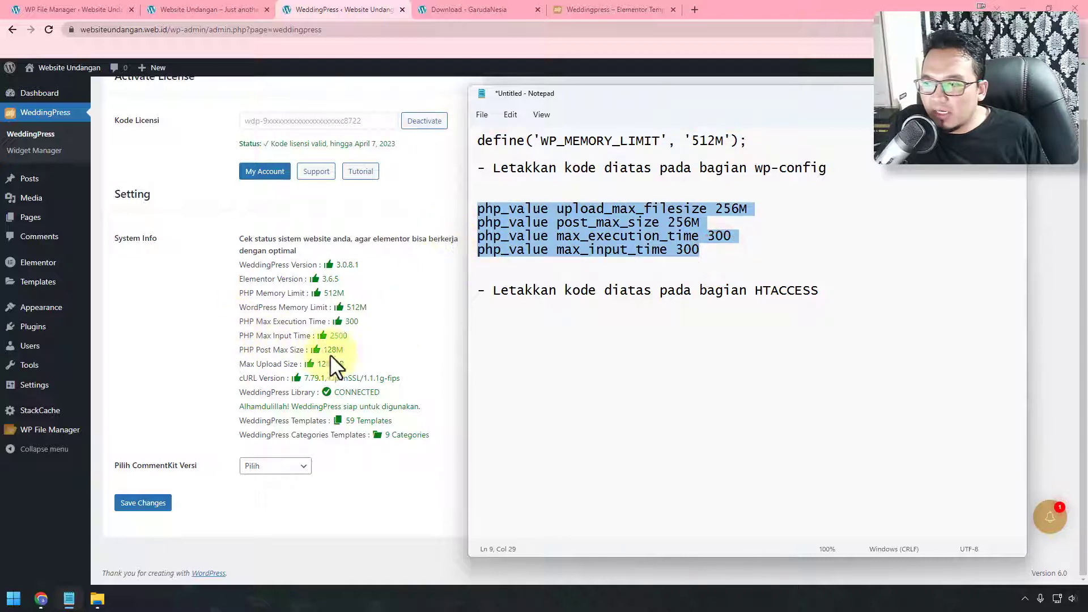
pyautogui.moveTo(830, 290); pyautogui.dragTo(475, 291)
pyautogui.click(423, 292)
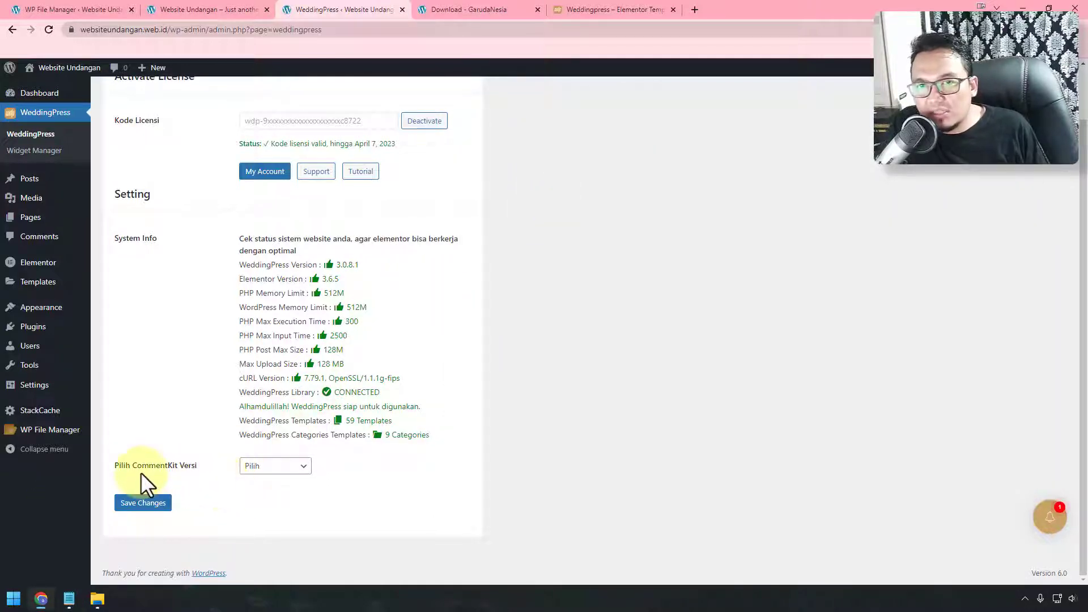
# Step: Set the CommentKit version to Comment Kit in the WeddingPress settings and save the changes
pyautogui.click(290, 466)
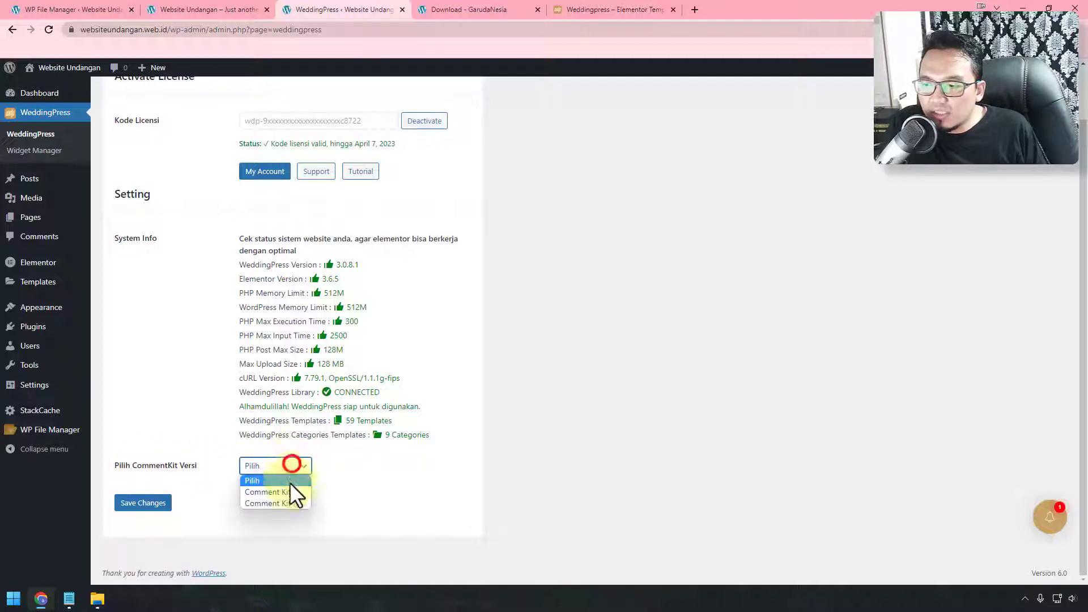
pyautogui.click(291, 491)
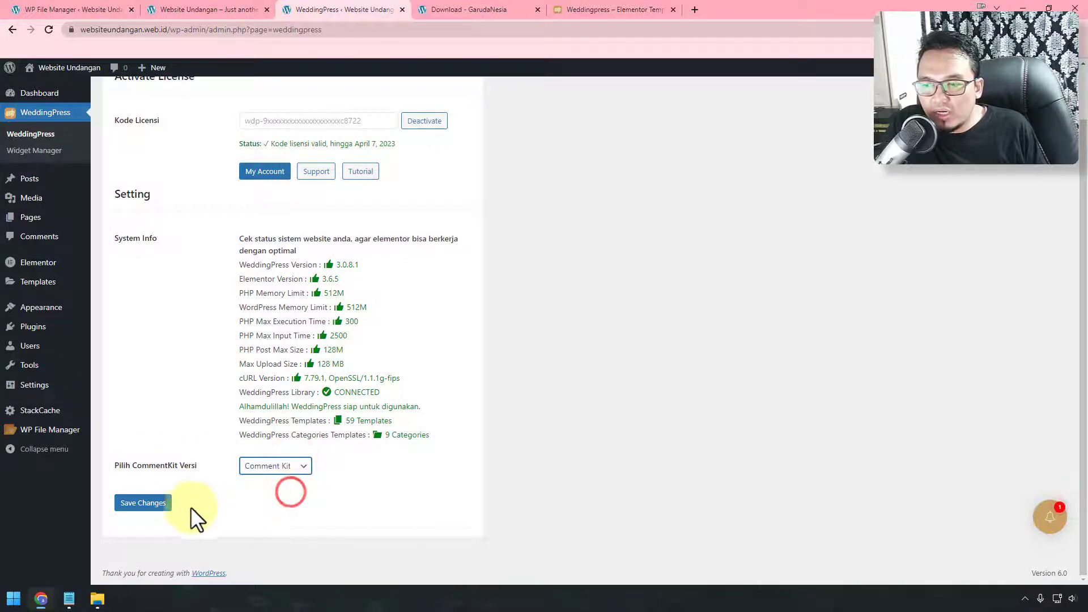
pyautogui.click(158, 506)
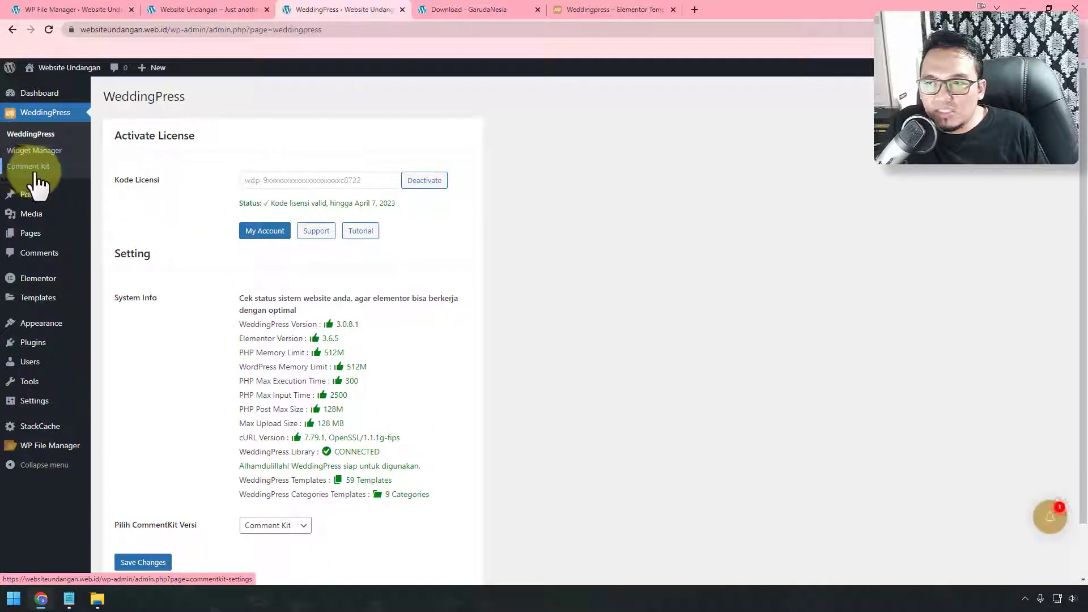
# Step: Upload the wdp.png logo to the Media Library and copy its file URL
pyautogui.click(35, 215)
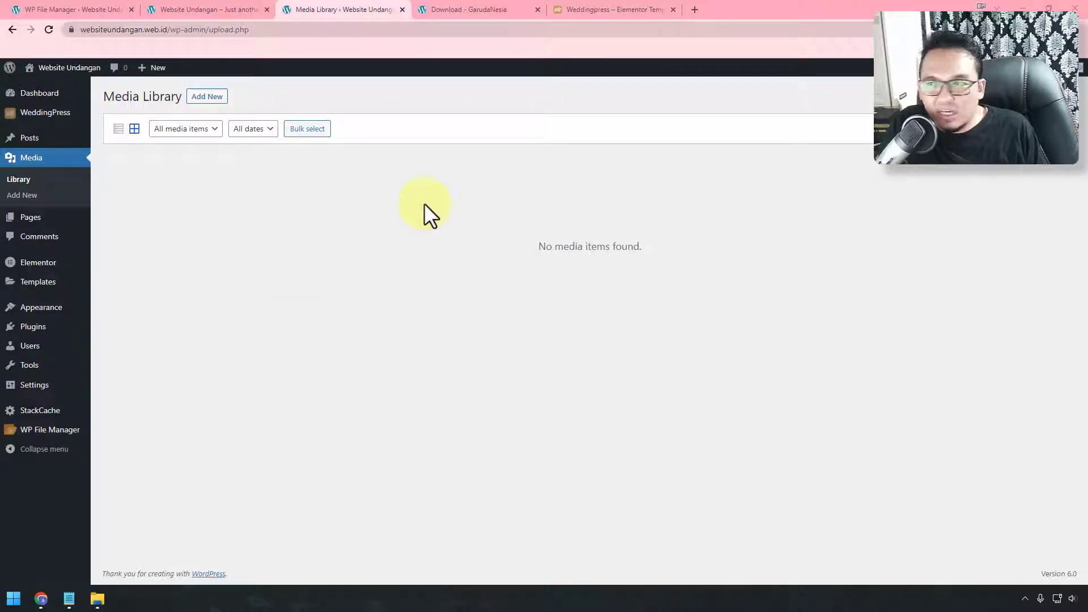
pyautogui.moveTo(379, 337); pyautogui.dragTo(482, 294)
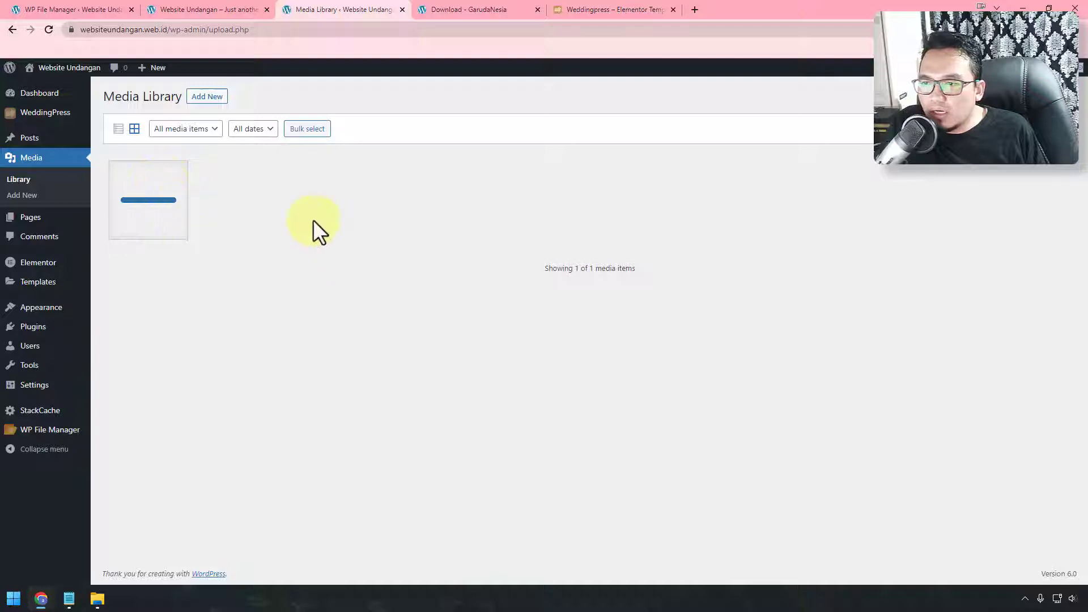
pyautogui.click(147, 196)
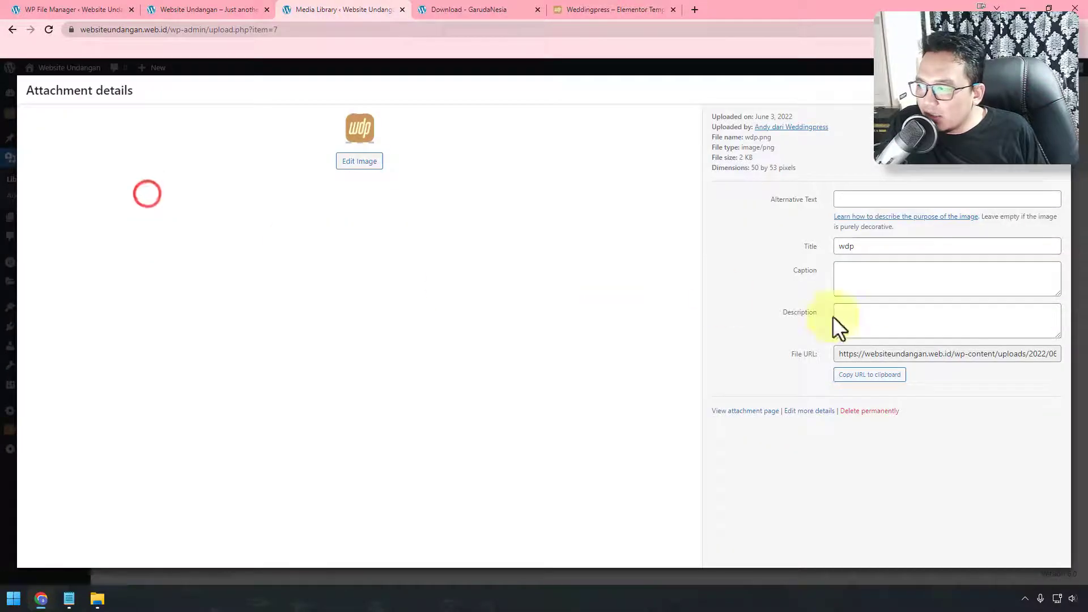
pyautogui.click(873, 376)
pyautogui.press('Escape')
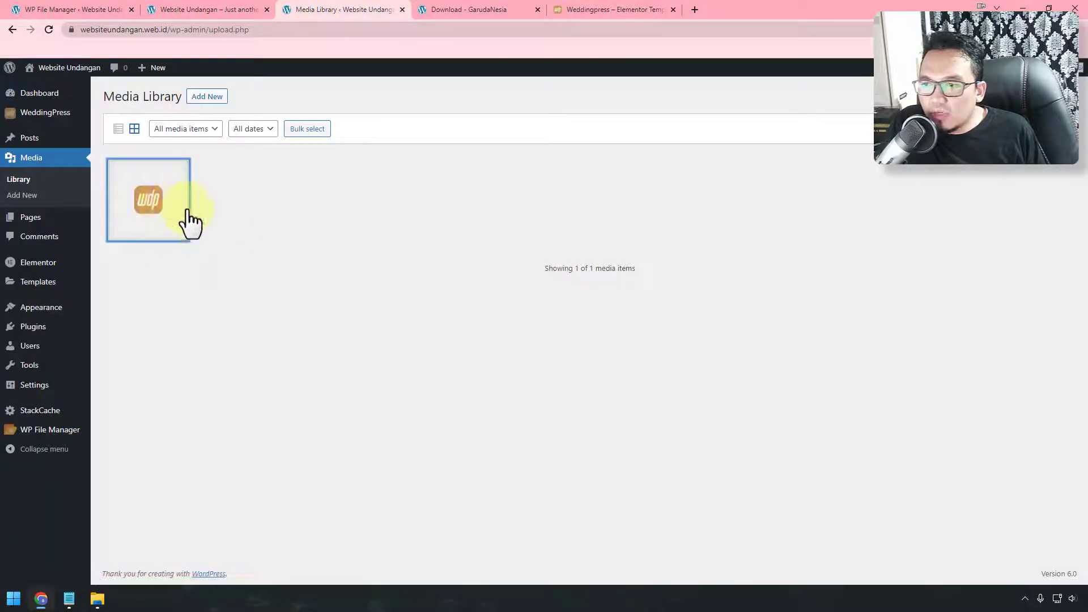
# Step: Set the Comment Kit avatar URL to the copied wdp.png address, save the options, and return to the main WeddingPress page
pyautogui.moveTo(49, 119)
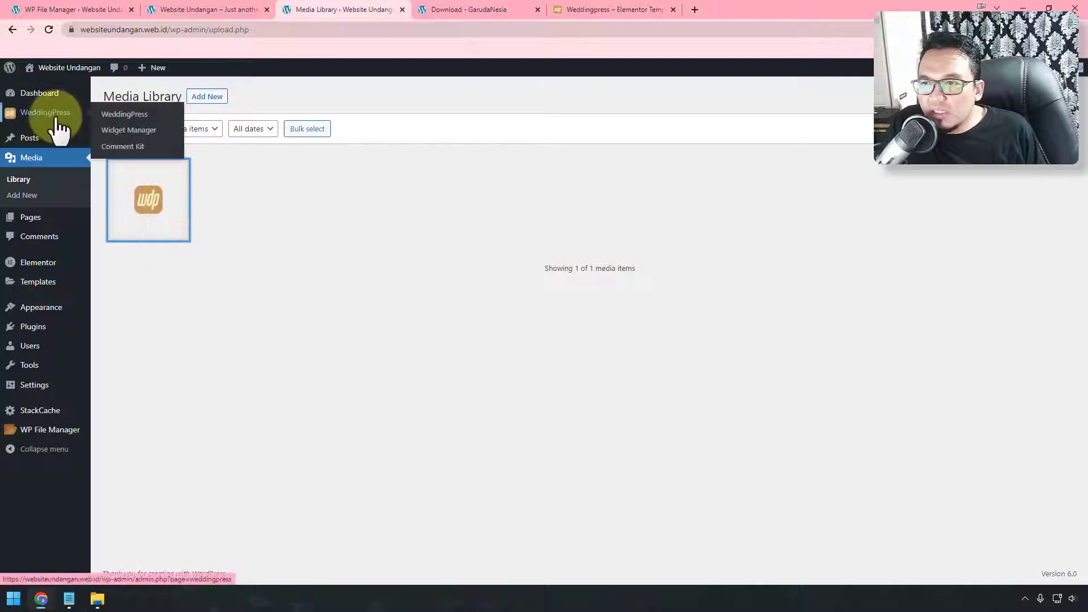
pyautogui.click(110, 146)
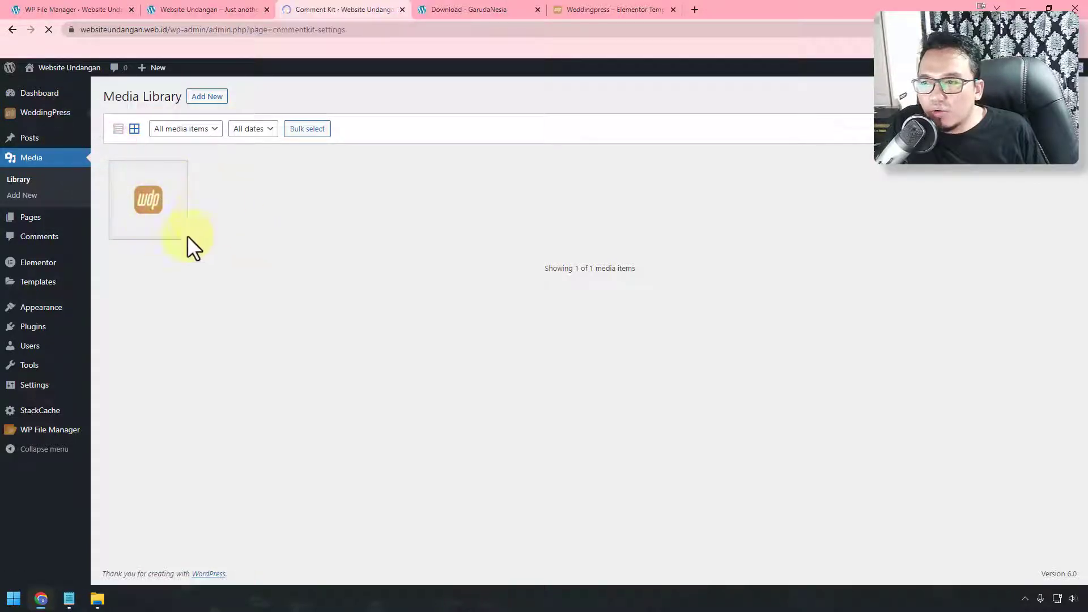
pyautogui.click(320, 316)
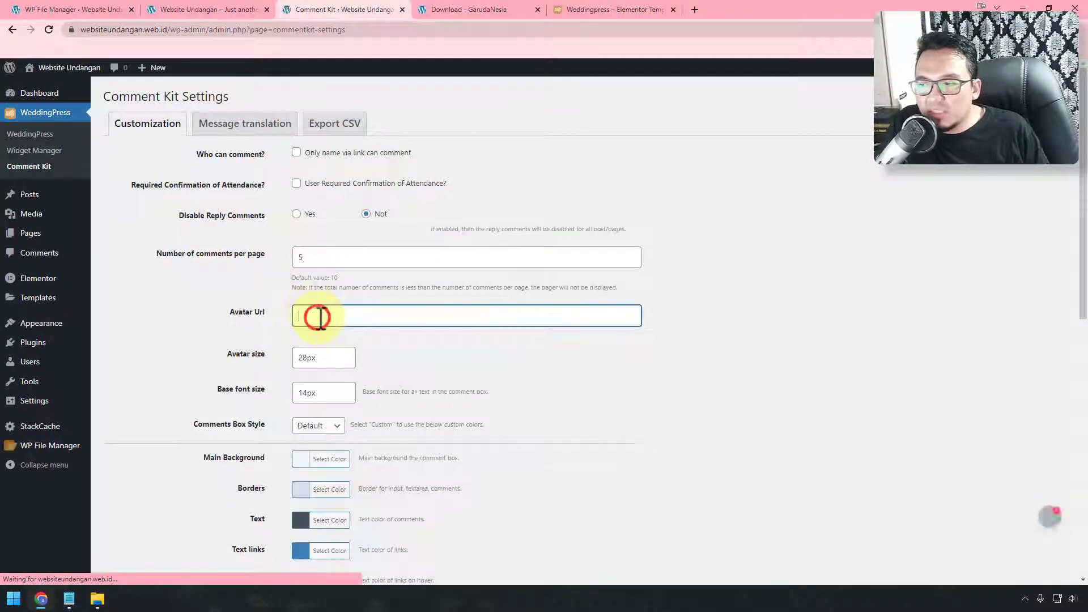
pyautogui.hotkey('ctrl', 'v')
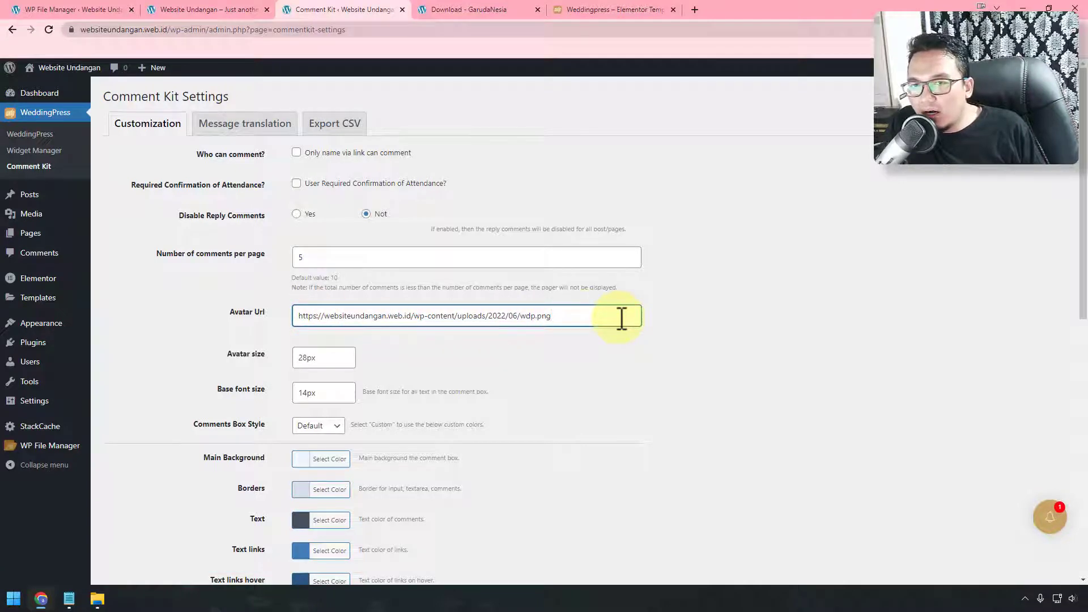
pyautogui.moveTo(621, 318); pyautogui.dragTo(242, 320)
pyautogui.click(762, 328)
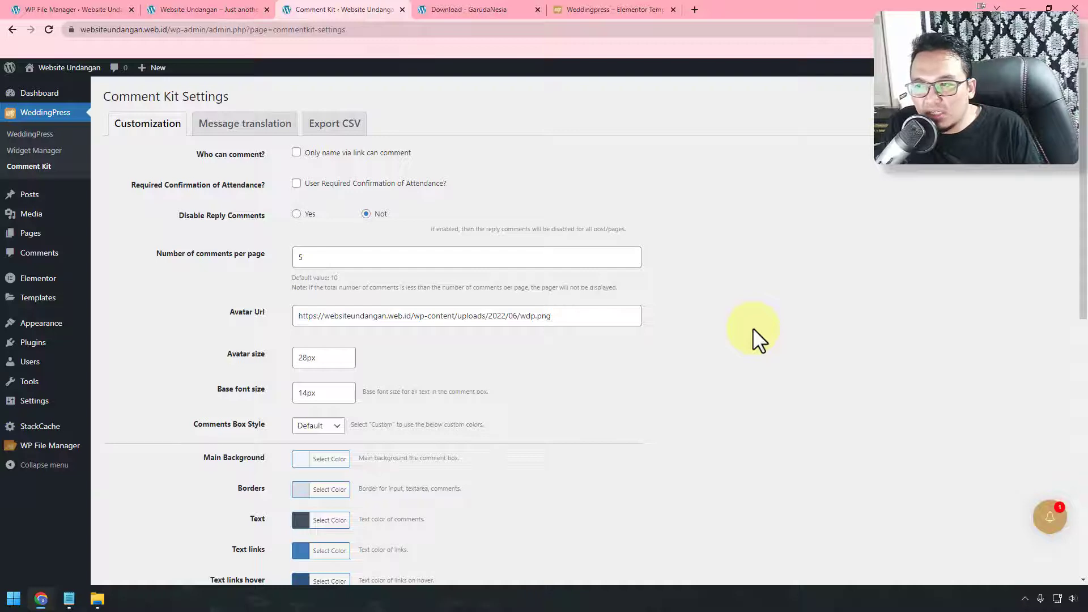
pyautogui.scroll(-4, 753, 328)
pyautogui.scroll(-5, 752, 327)
pyautogui.click(132, 525)
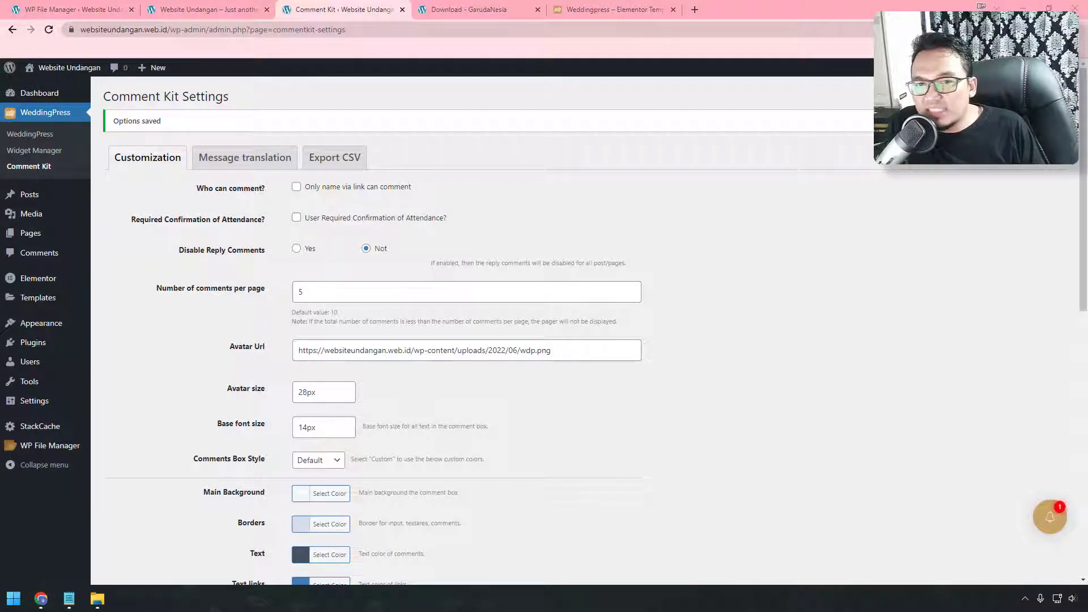
pyautogui.click(75, 135)
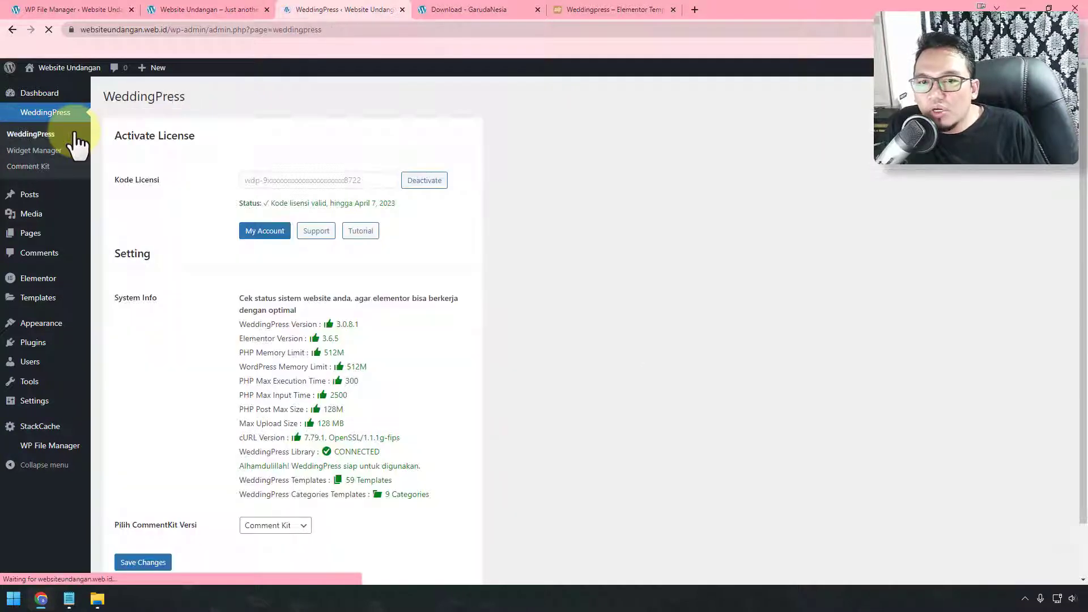
# Step: Deactivate the Comment Kit 2 and Invitation Full Screen widgets in the WeddingPress Widget Manager
pyautogui.moveTo(416, 205); pyautogui.dragTo(246, 204)
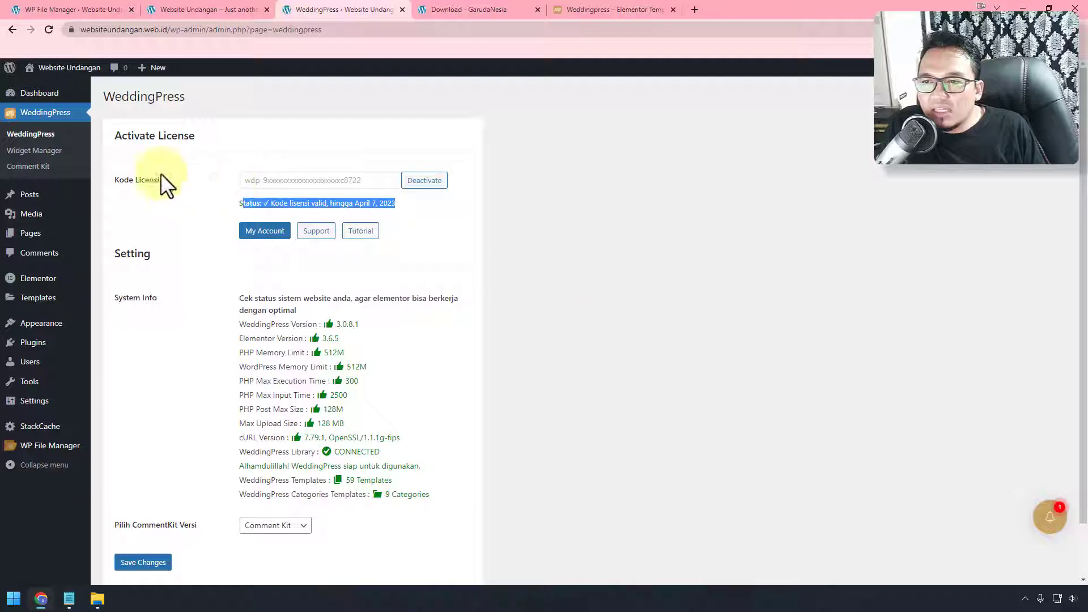
pyautogui.click(57, 149)
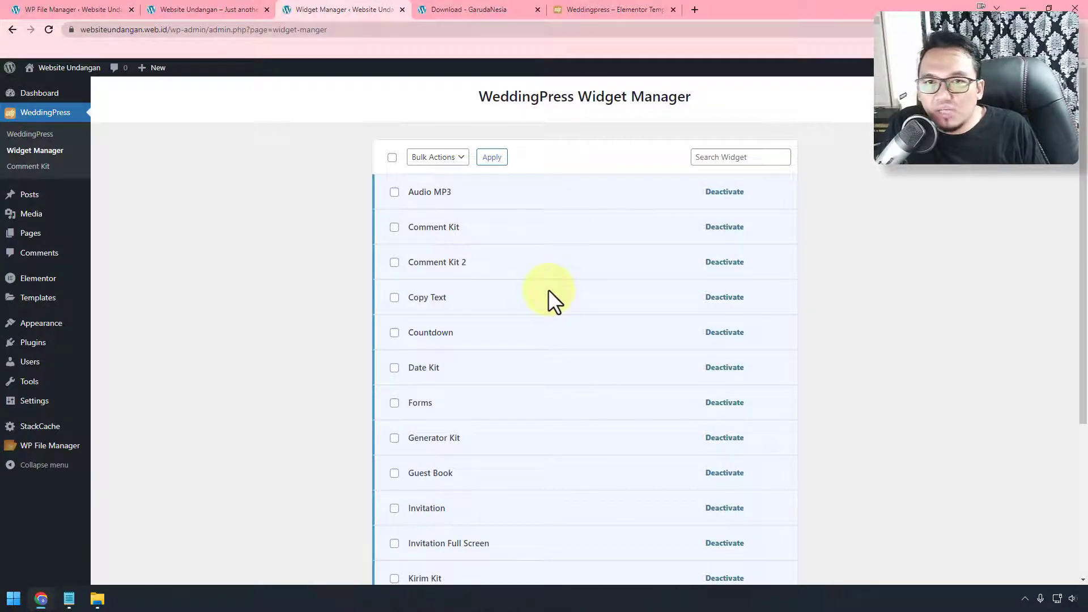
pyautogui.click(742, 263)
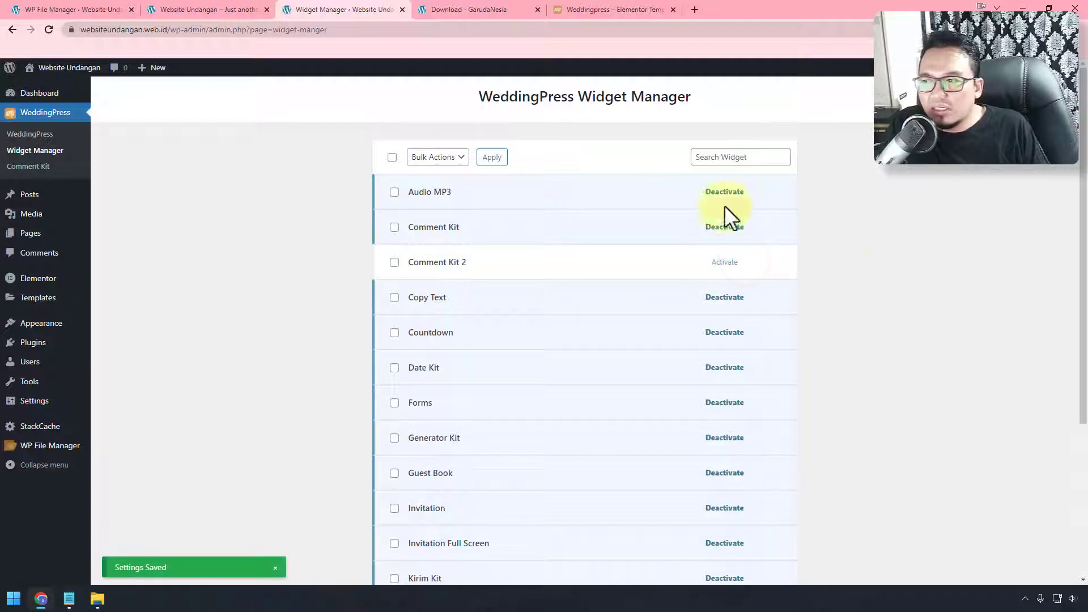
pyautogui.scroll(-2, 520, 297)
pyautogui.scroll(-2, 520, 298)
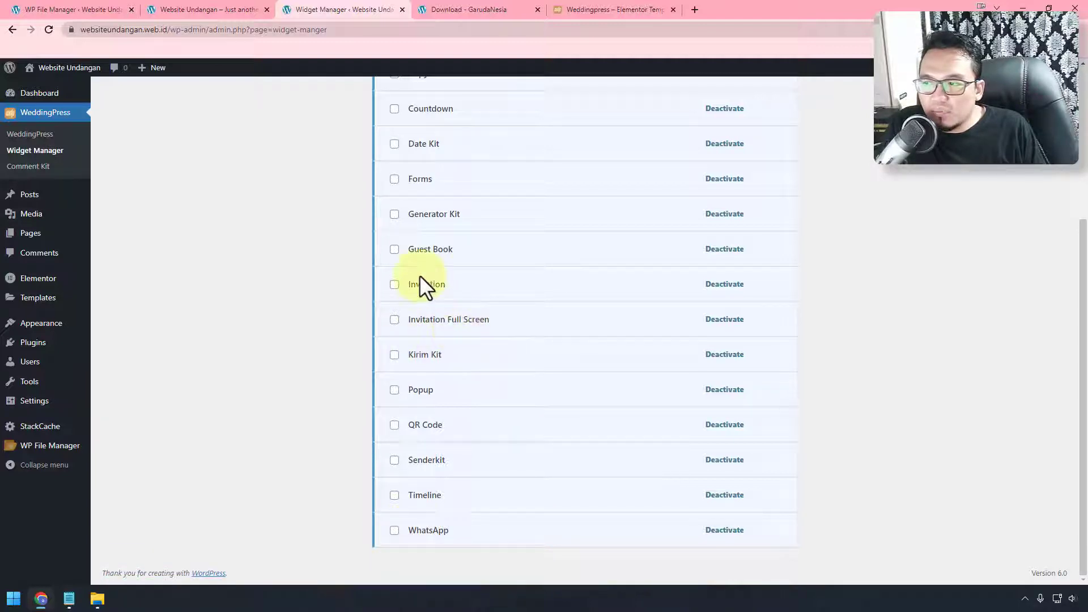
pyautogui.click(738, 320)
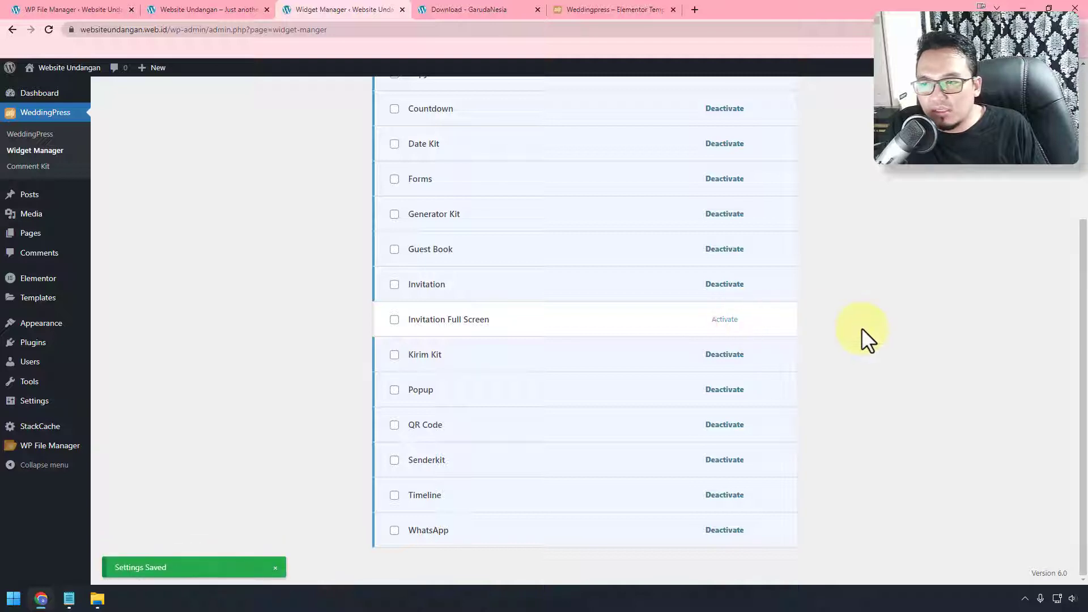
pyautogui.scroll(4, 861, 327)
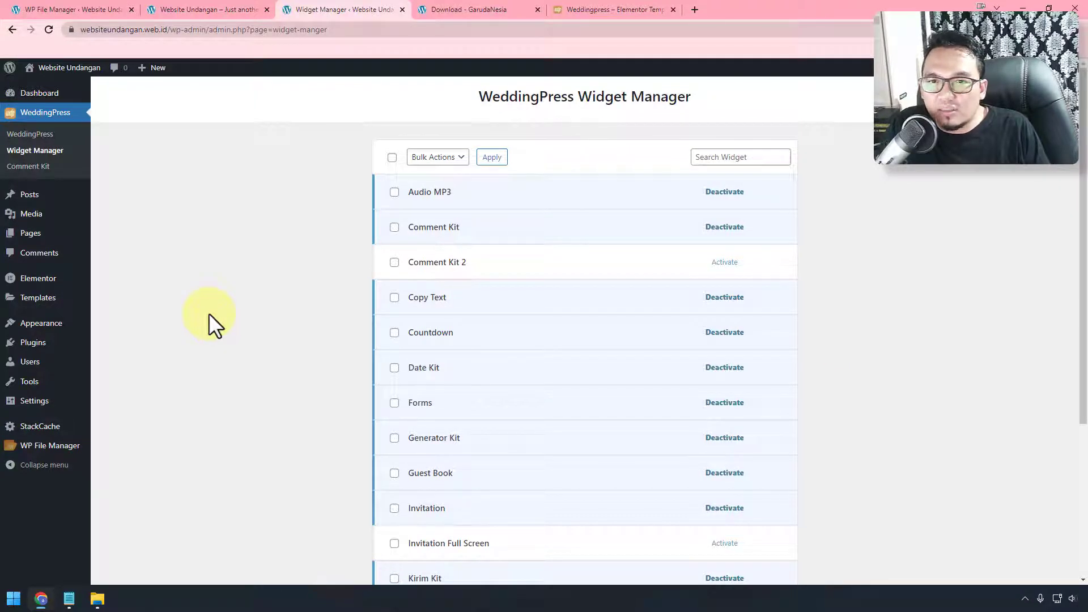
# Step: Create a new post titled "Undangan Digital" and assign it to a new category named Demo
pyautogui.moveTo(40, 197)
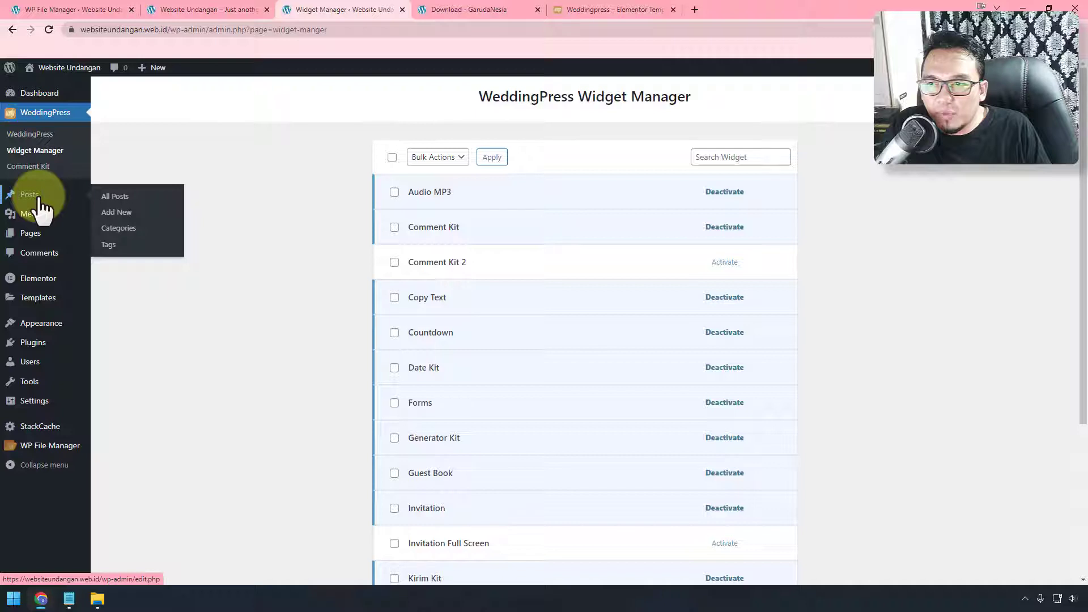
pyautogui.click(108, 213)
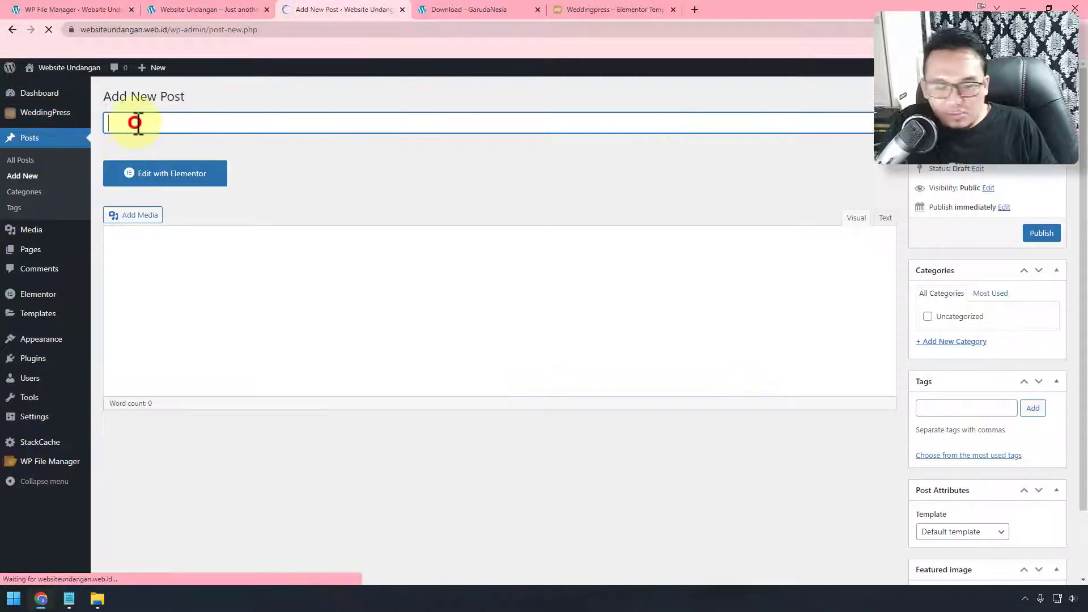
pyautogui.write('Undangan Digit')
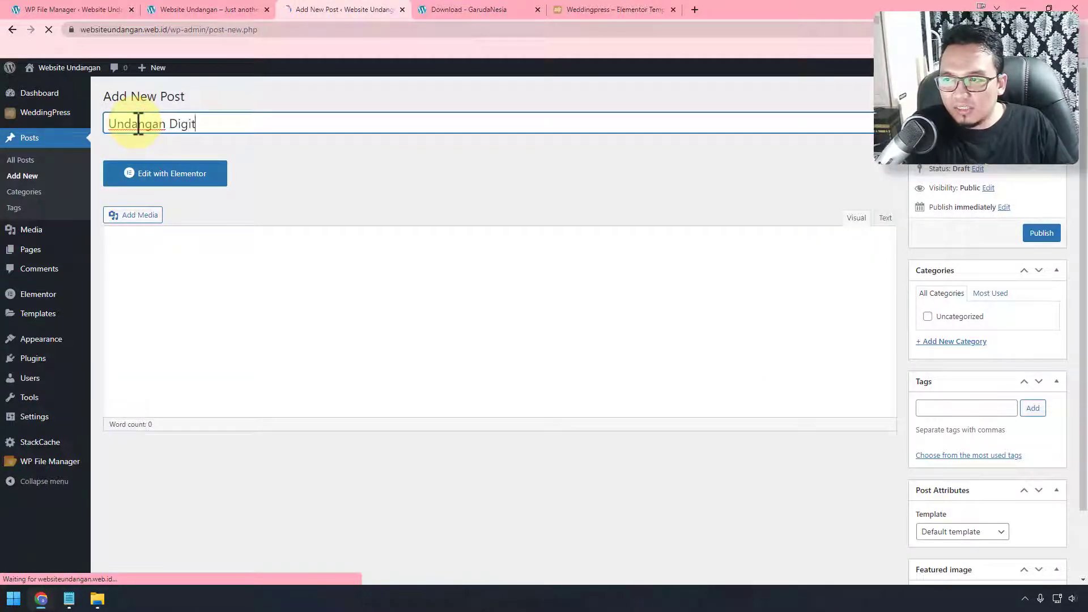
pyautogui.write('al')
pyautogui.click(964, 340)
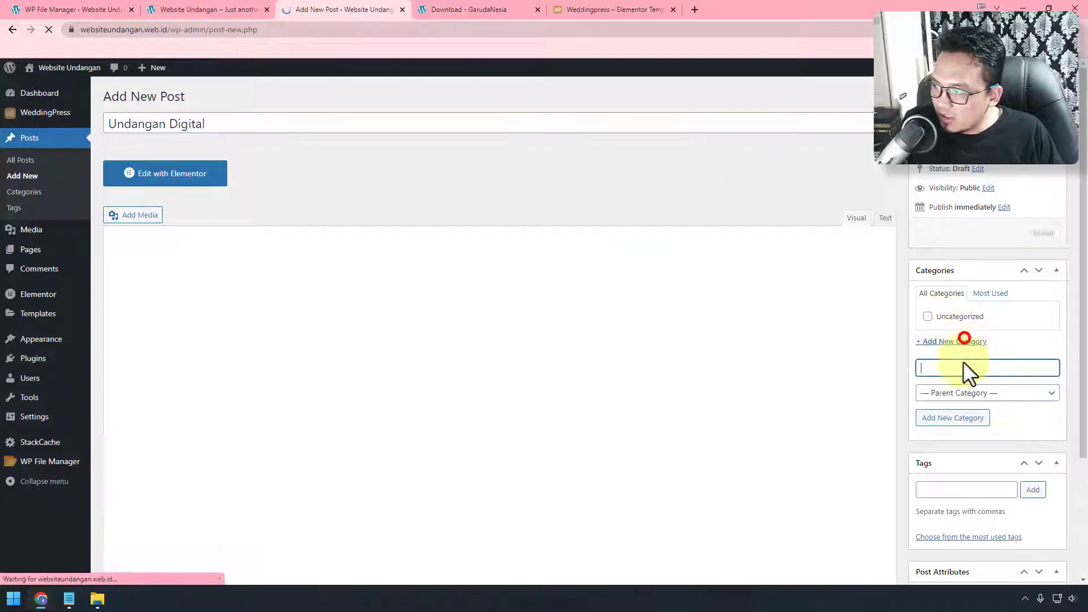
pyautogui.write('Demo')
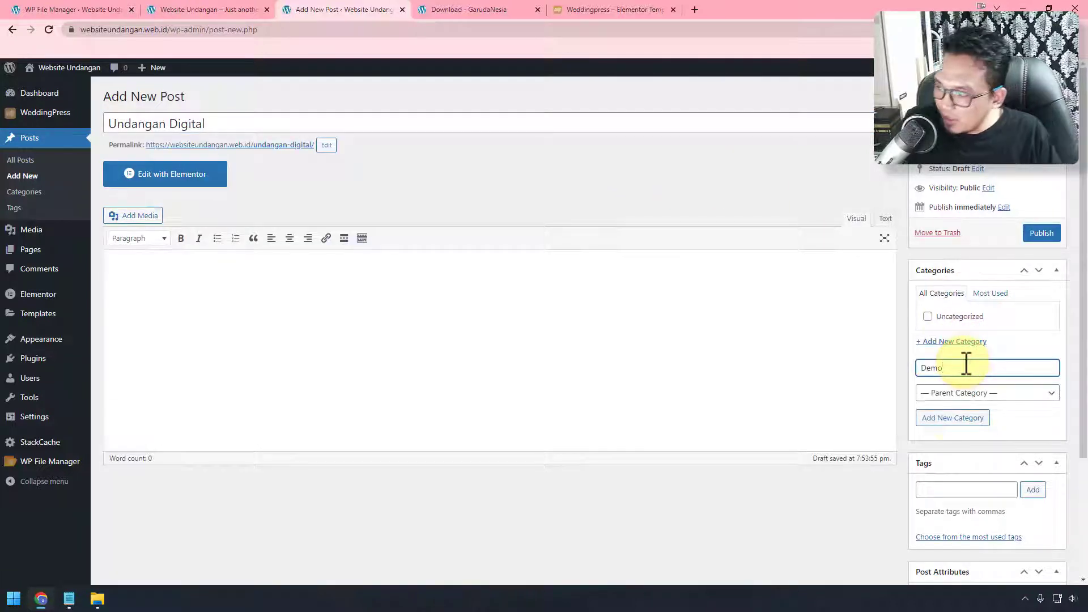
pyautogui.click(957, 419)
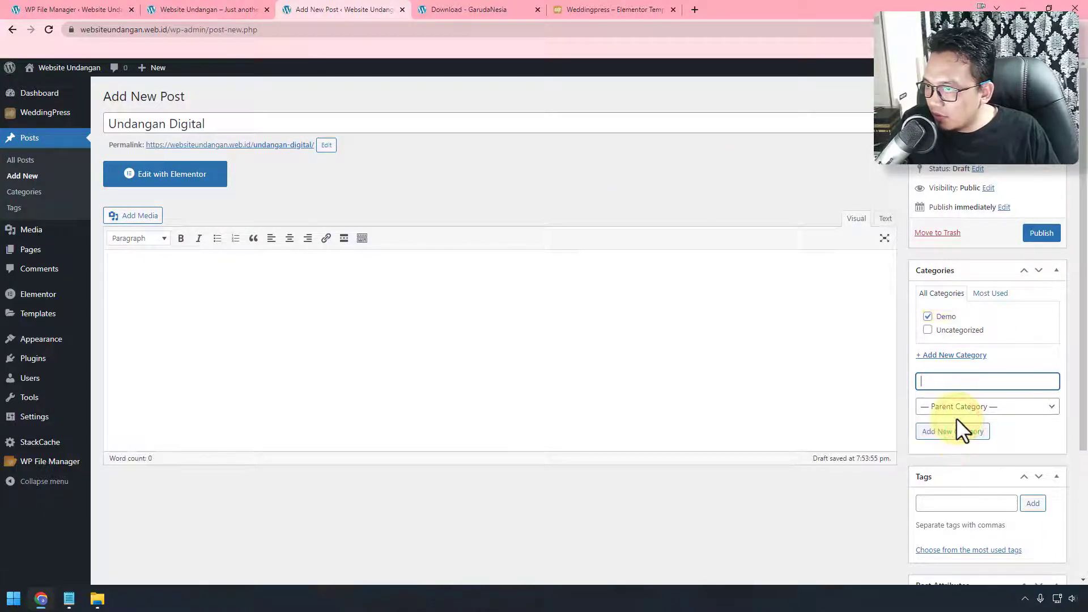
# Step: Publish the post with the Elementor Canvas template and open it in the Elementor editor
pyautogui.scroll(-3, 956, 417)
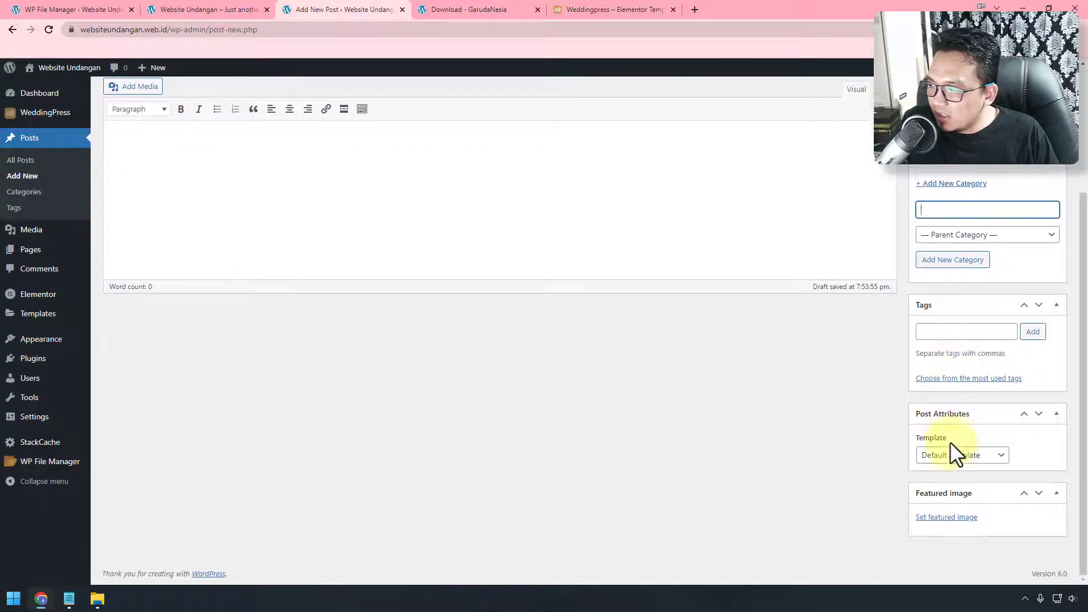
pyautogui.click(954, 452)
pyautogui.click(955, 479)
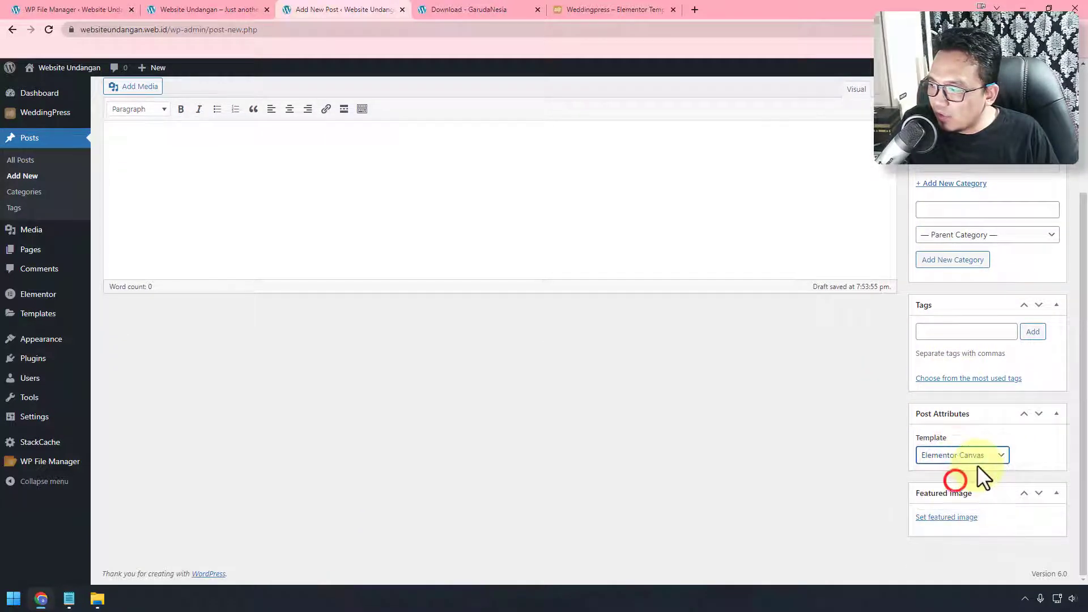
pyautogui.scroll(3, 977, 464)
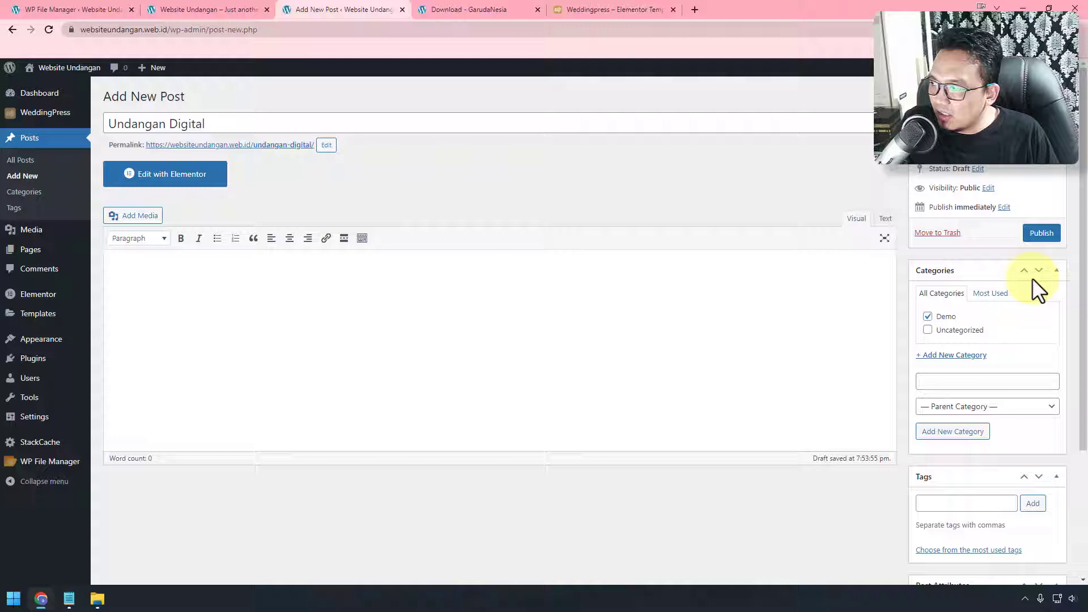
pyautogui.click(1043, 234)
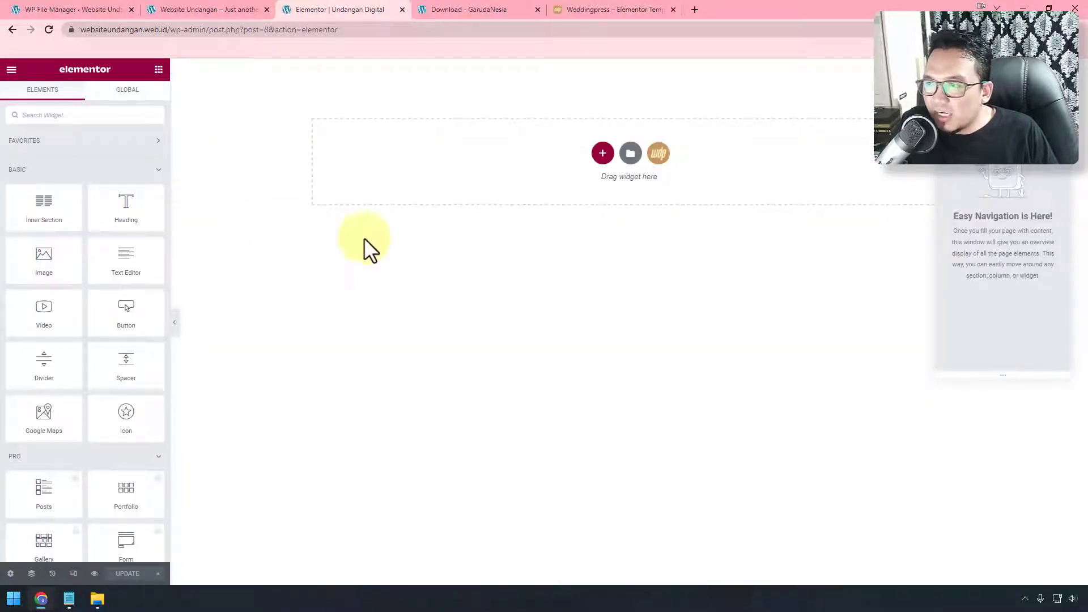
# Step: Browse the Templates, Blocks and Others collections of the WeddingPress library, then close the library
pyautogui.click(658, 155)
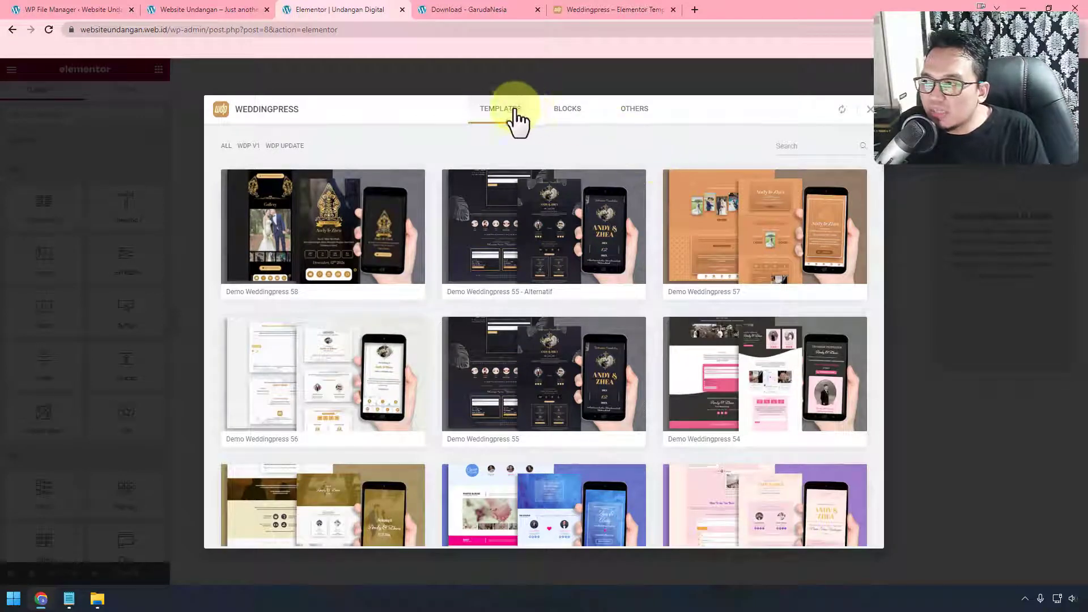
pyautogui.click(568, 114)
pyautogui.click(628, 110)
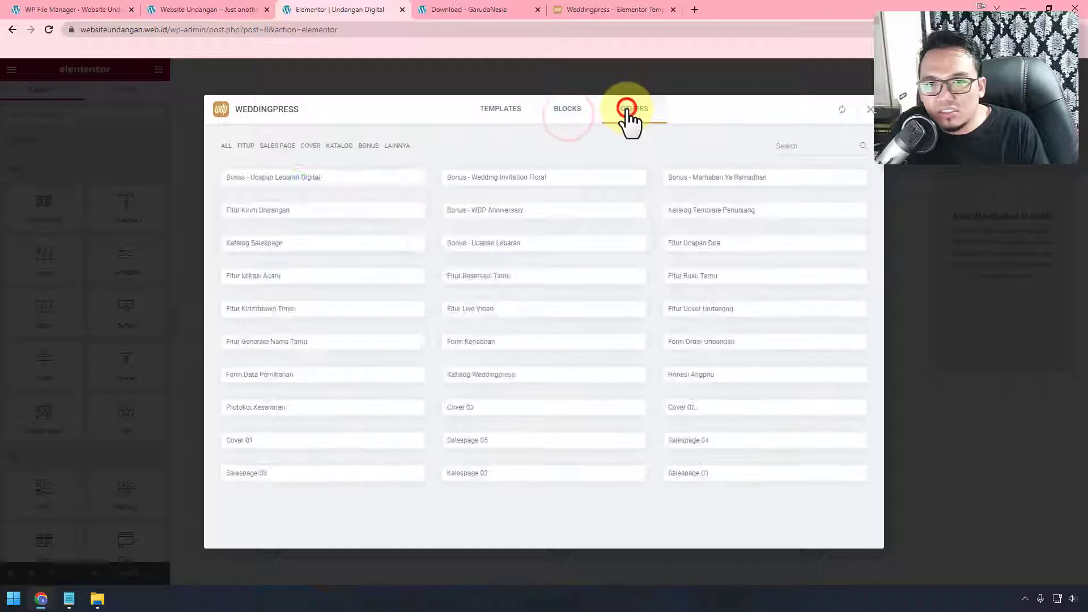
pyautogui.click(500, 113)
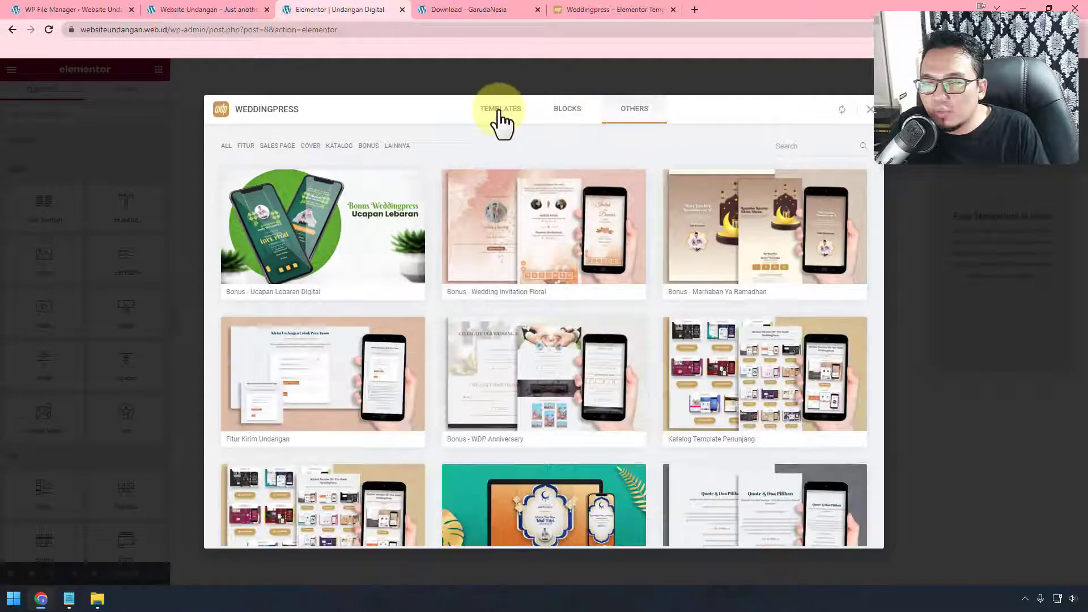
pyautogui.click(870, 109)
# Step: Collapse the other Elementor widget categories and widen the widget area to examine the WeddingPress widgets in three columns
pyautogui.click(47, 170)
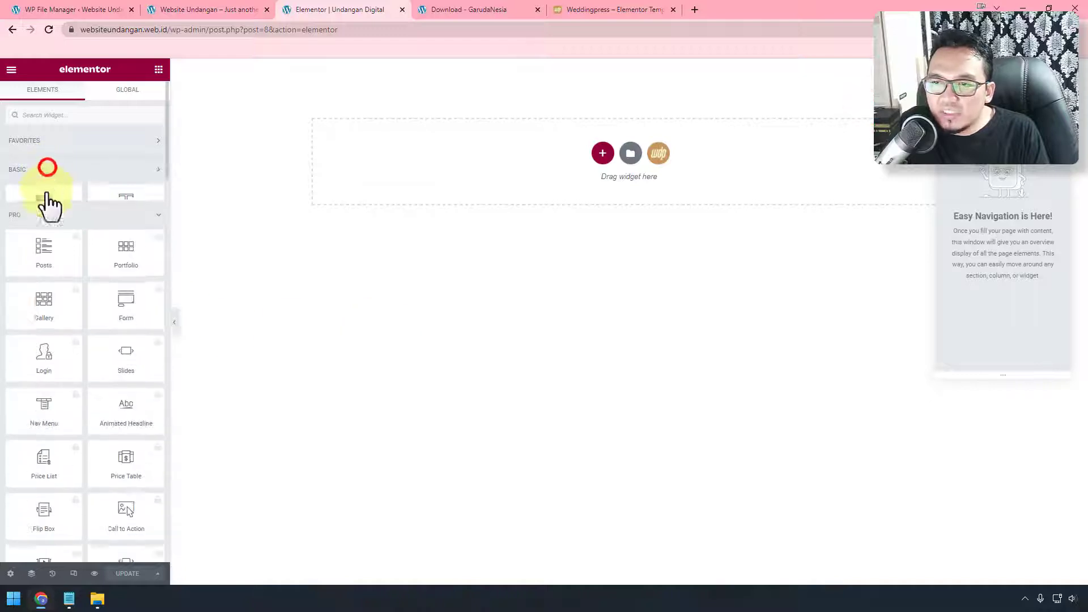
pyautogui.click(43, 193)
pyautogui.click(52, 230)
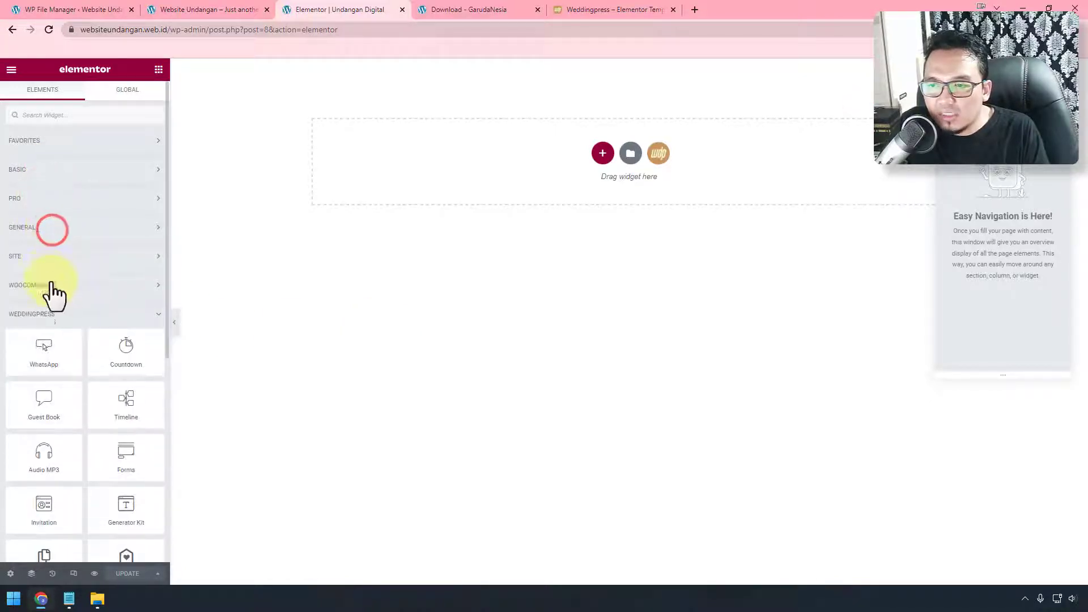
pyautogui.click(53, 315)
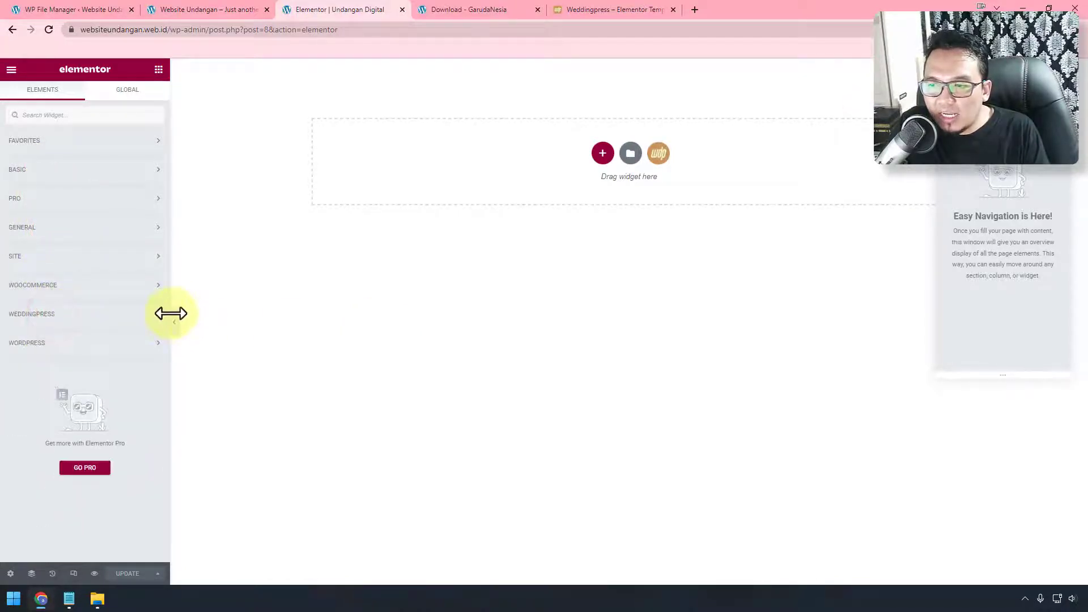
pyautogui.moveTo(170, 314); pyautogui.dragTo(244, 317)
pyautogui.click(91, 313)
pyautogui.scroll(-3, 97, 311)
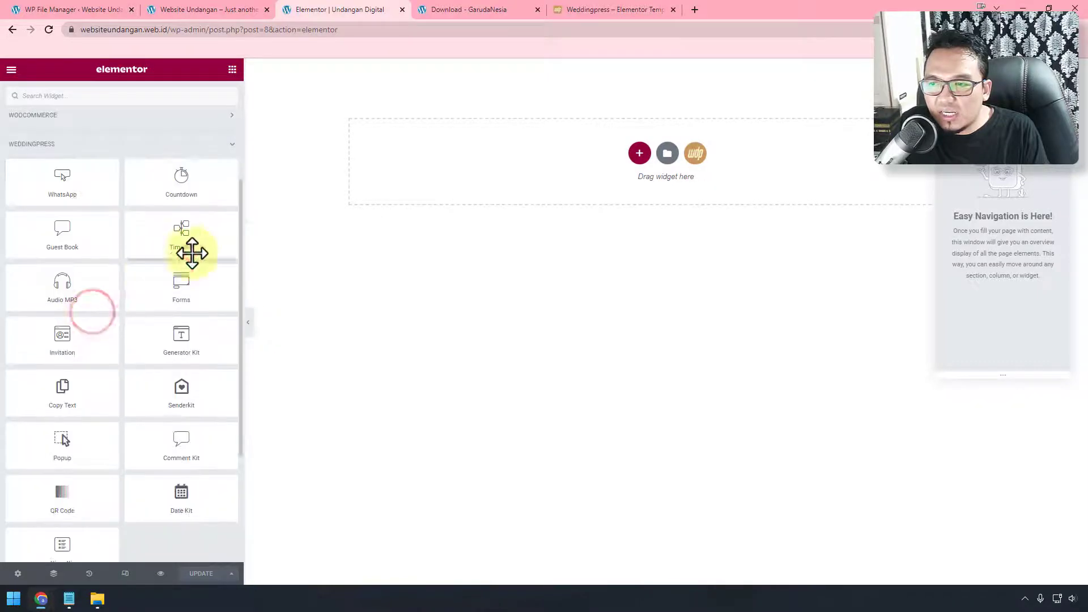
pyautogui.moveTo(244, 260); pyautogui.dragTo(294, 258)
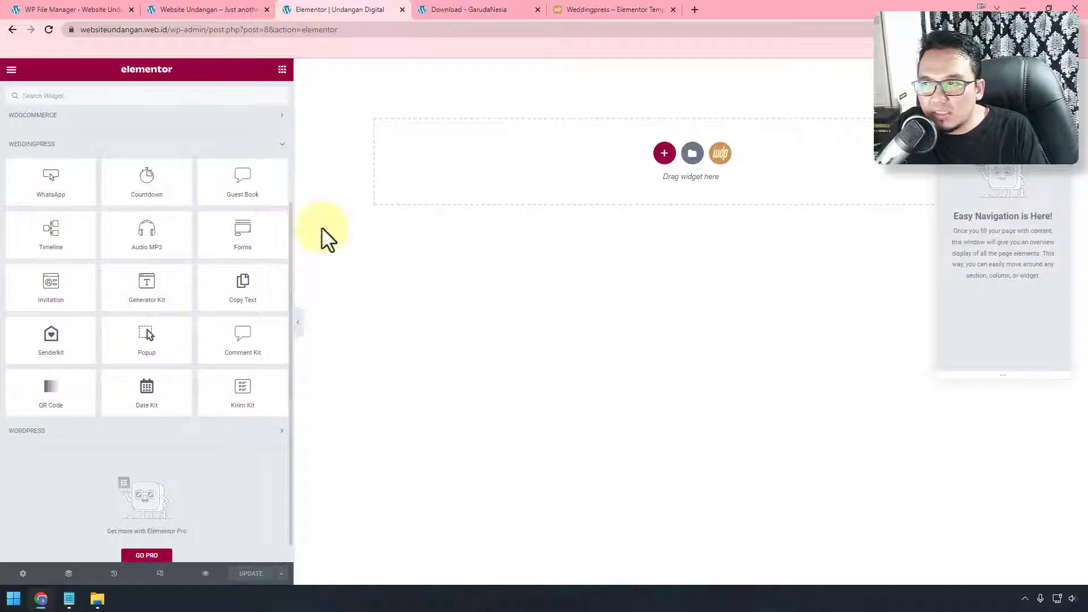
# Step: Open the WeddingPress Widget Manager in the other site tab, compare it with Elementor's widgets, and reactivate Invitation Full Screen
pyautogui.click(209, 11)
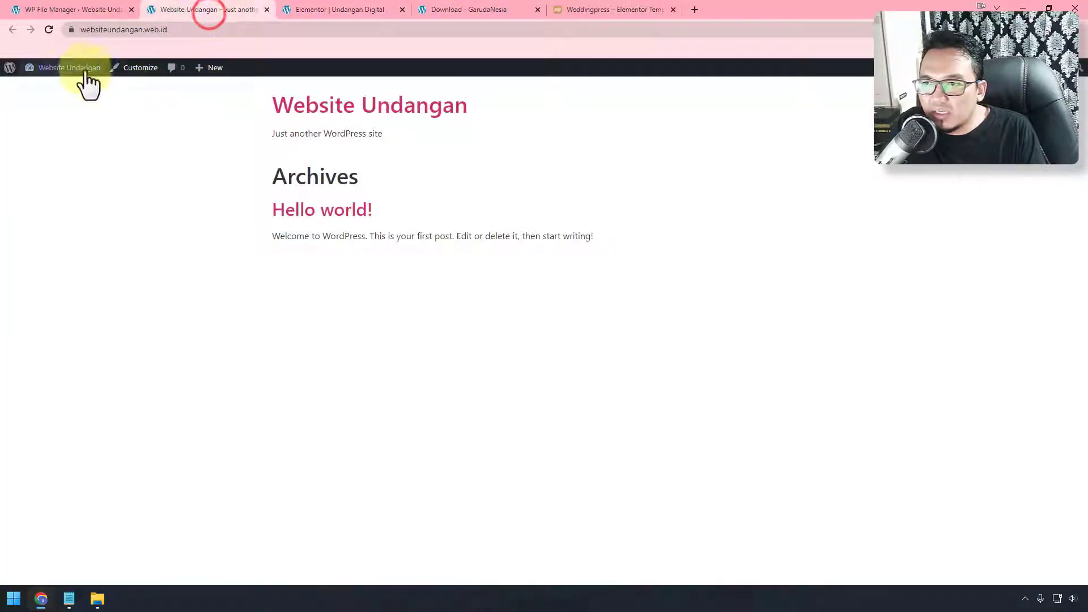
pyautogui.moveTo(84, 71)
pyautogui.click(61, 85)
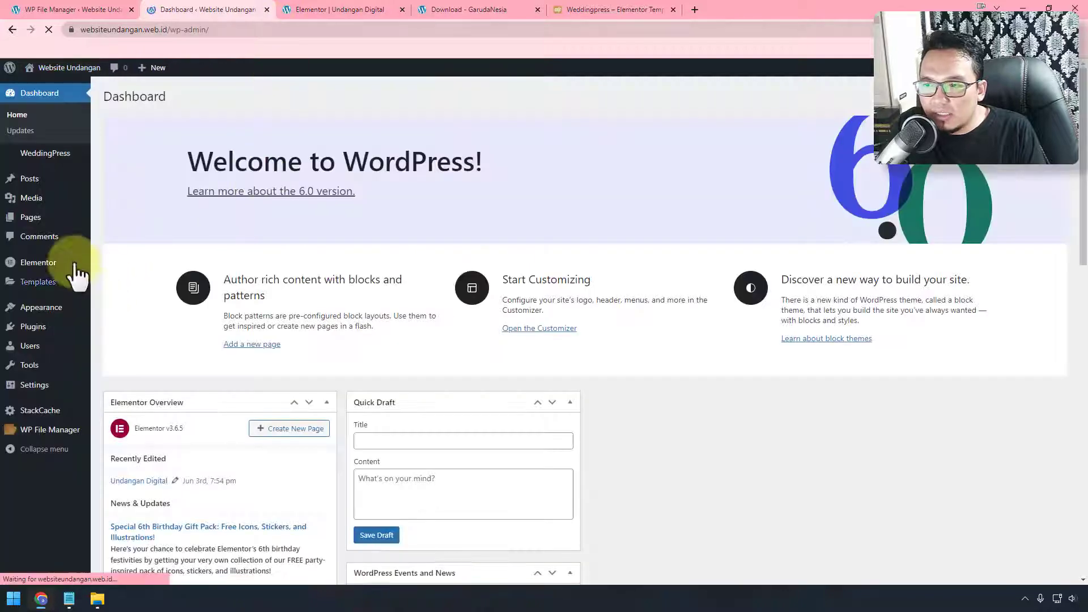
pyautogui.moveTo(58, 160)
pyautogui.click(117, 173)
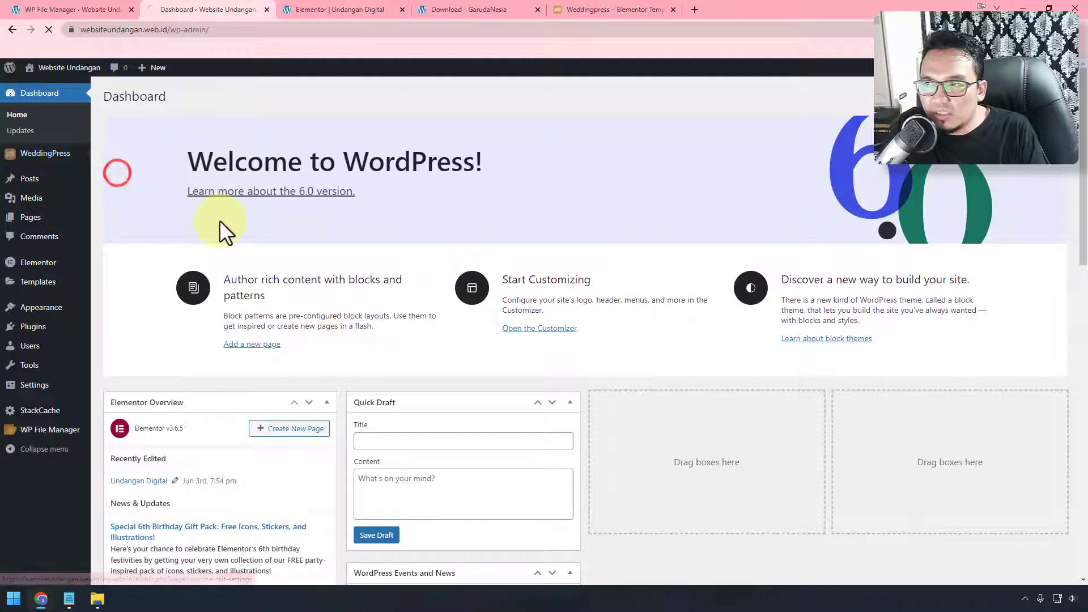
pyautogui.click(335, 10)
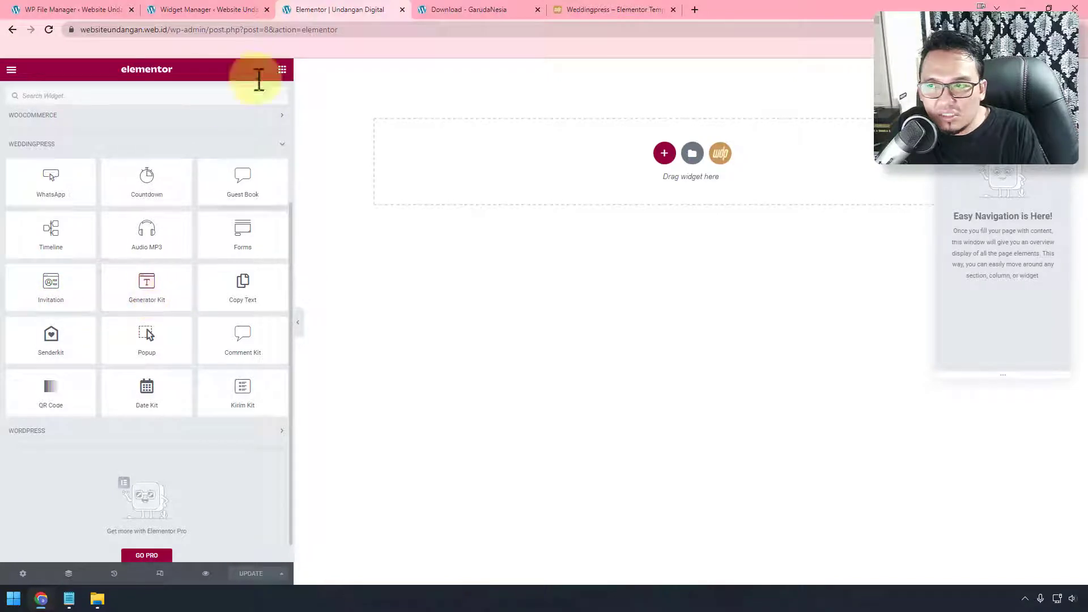
pyautogui.click(247, 8)
pyautogui.scroll(-3, 493, 352)
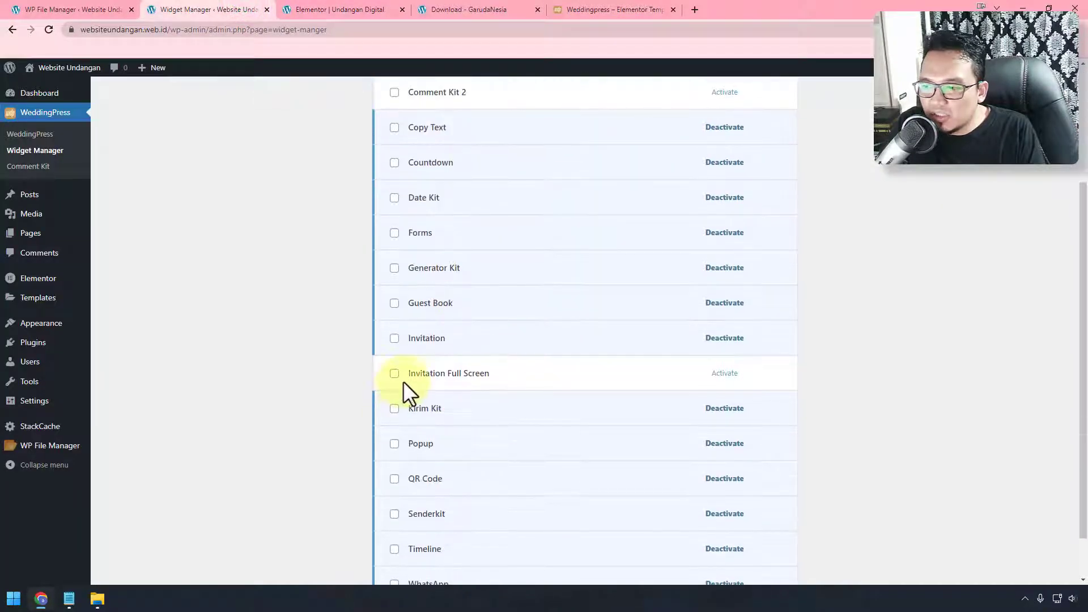
pyautogui.click(720, 373)
# Step: Reload the Elementor editor and check the WeddingPress category for the Invitation Full Screen widget
pyautogui.click(351, 9)
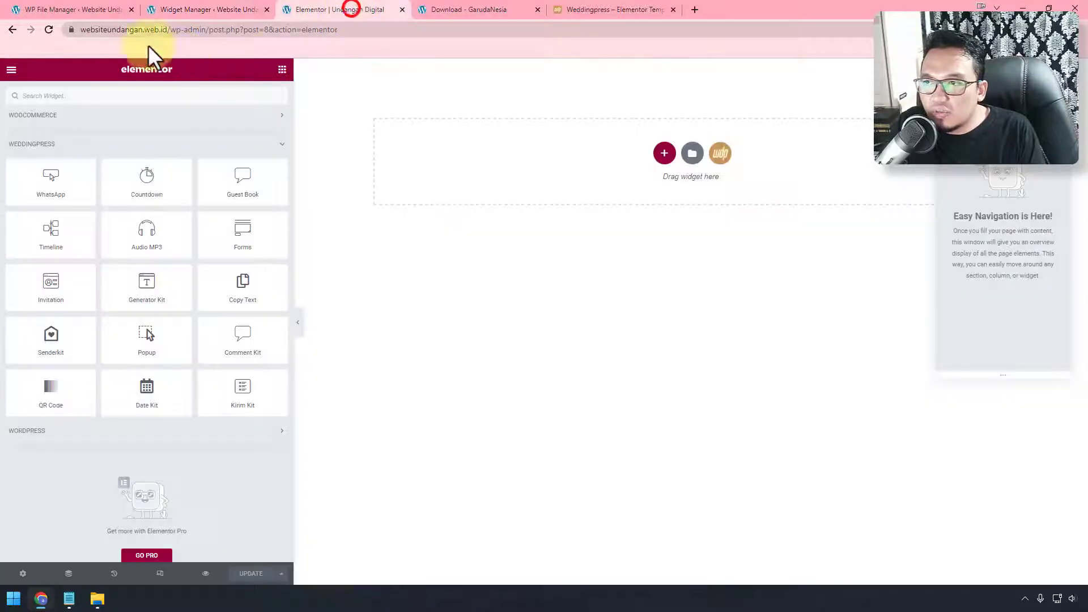
pyautogui.click(48, 31)
pyautogui.click(197, 164)
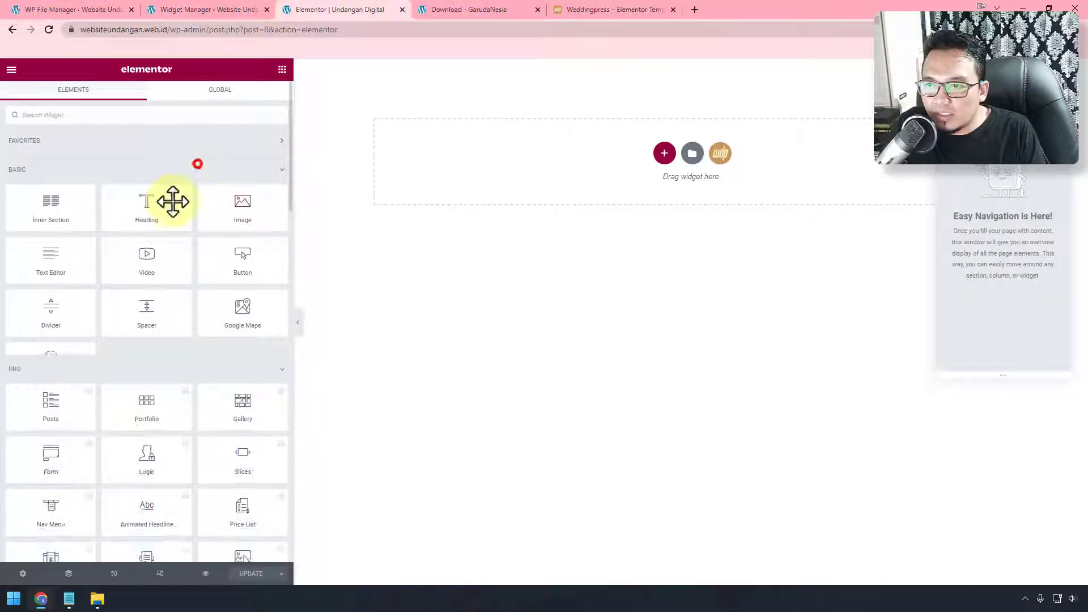
pyautogui.click(109, 196)
pyautogui.click(97, 227)
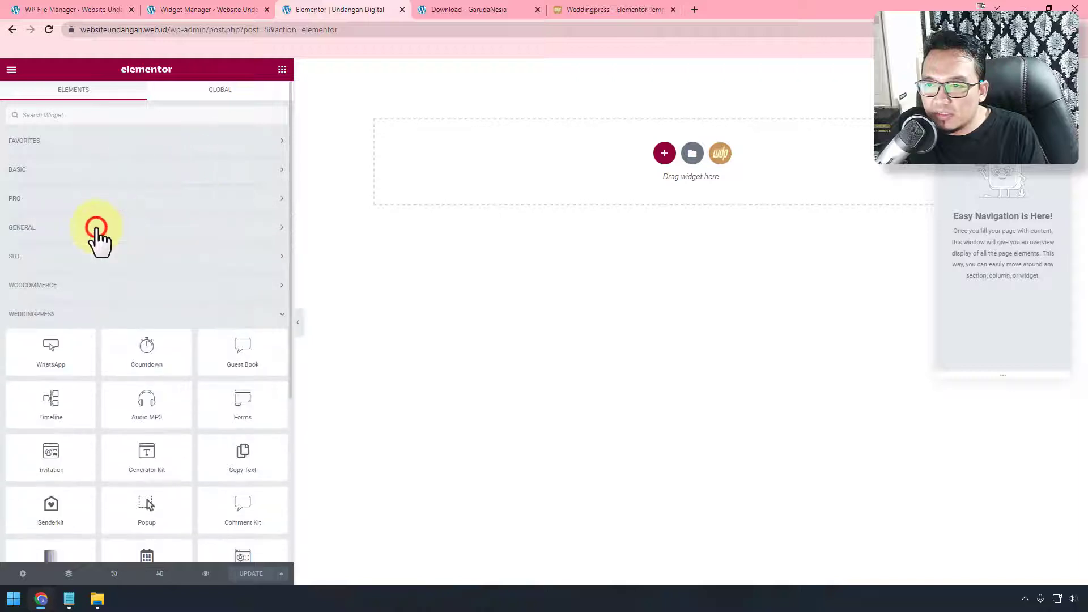
pyautogui.scroll(-4, 94, 255)
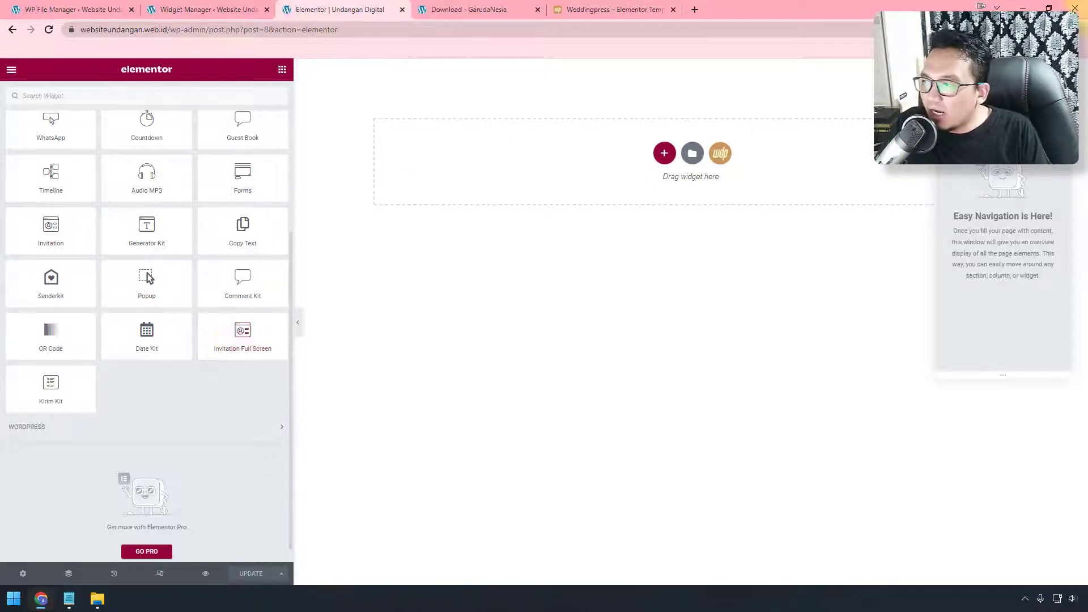
# Step: Open the WeddingPress template library from the empty section of the post
pyautogui.click(725, 154)
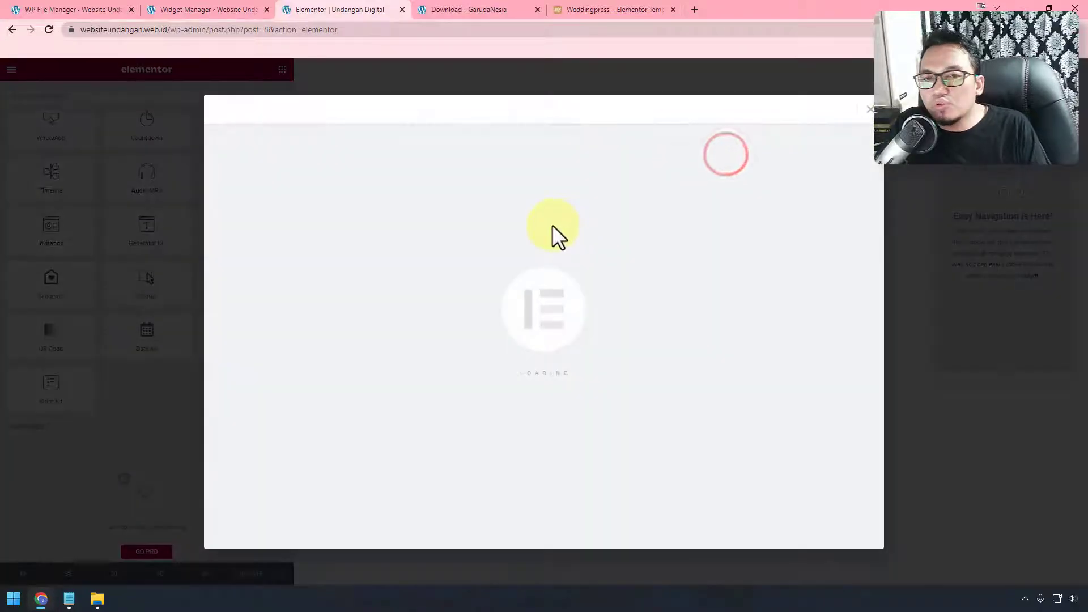